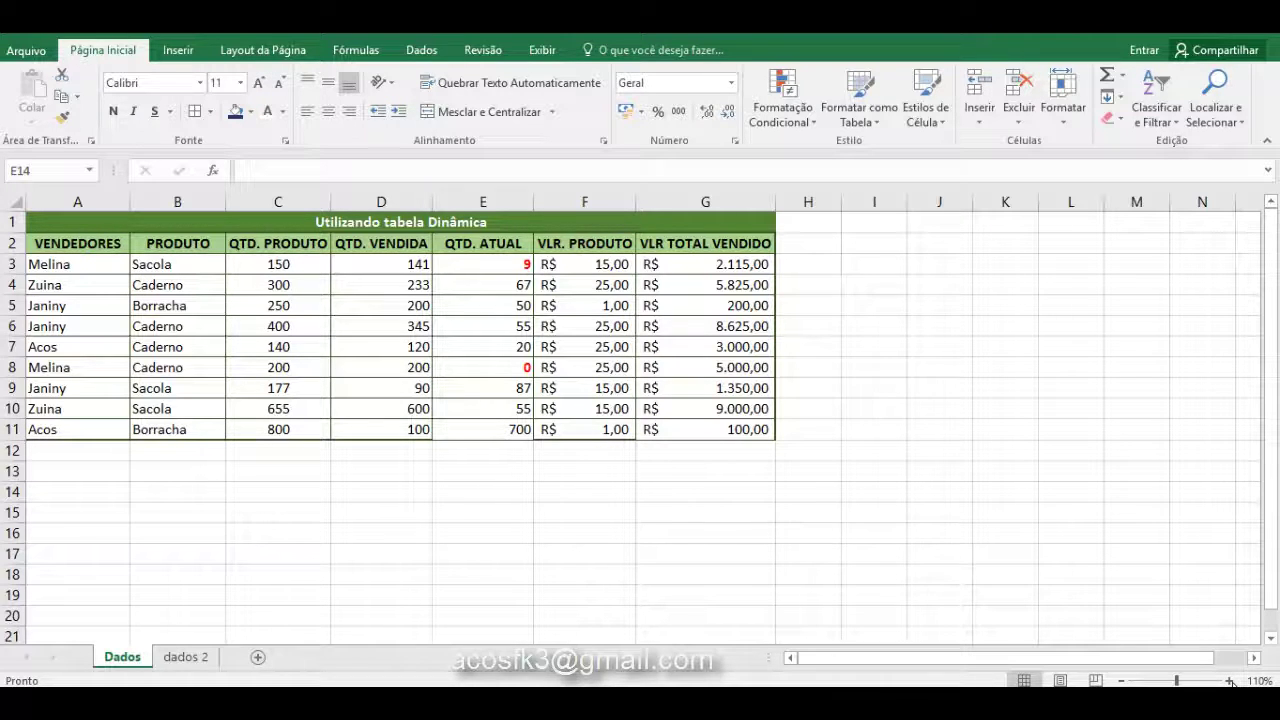
Step: Zoom the Dados sheet to 130% and look over the sales table
{"action": "left_click", "coordinate": [1230, 681]}
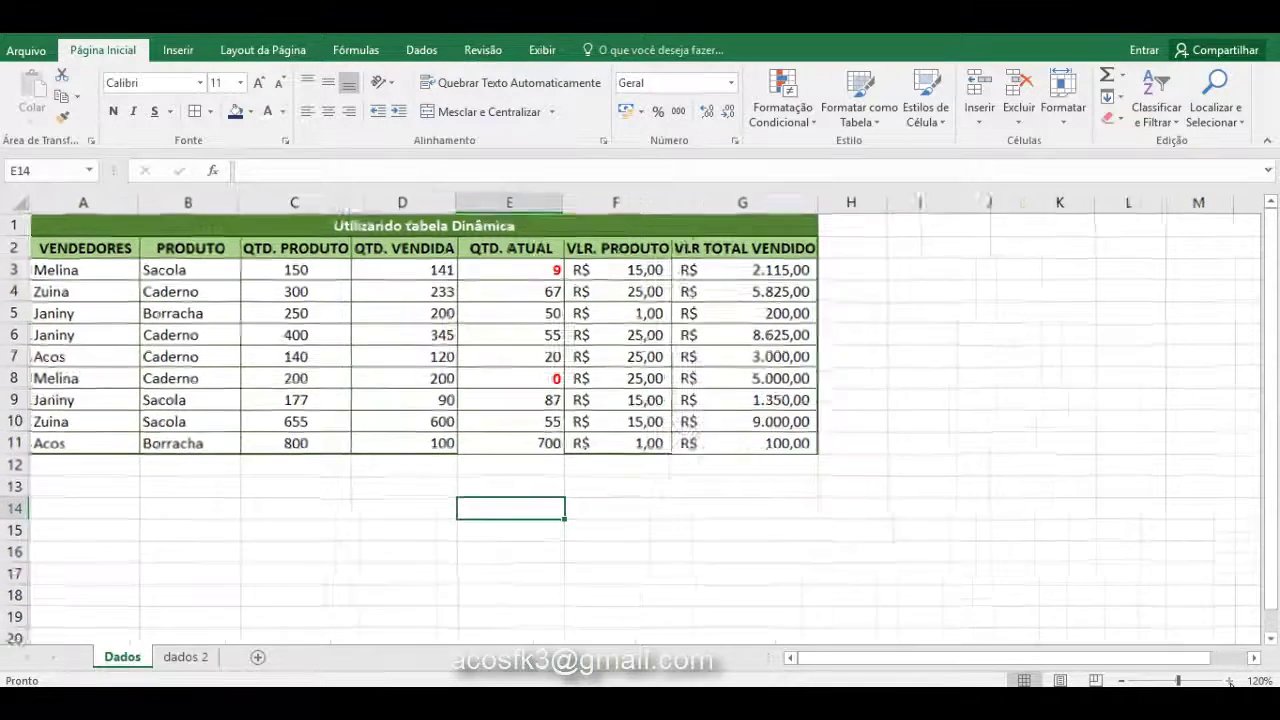
{"action": "left_click", "coordinate": [1230, 681]}
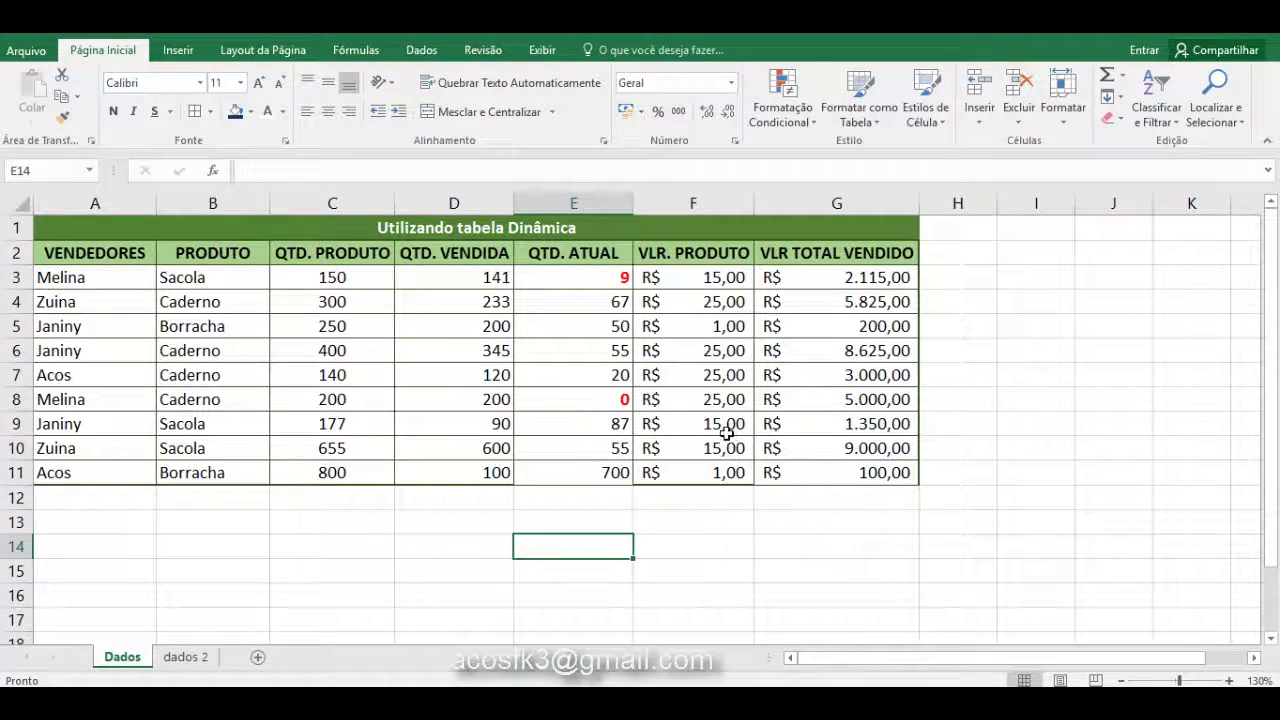
{"action": "left_click", "coordinate": [726, 430]}
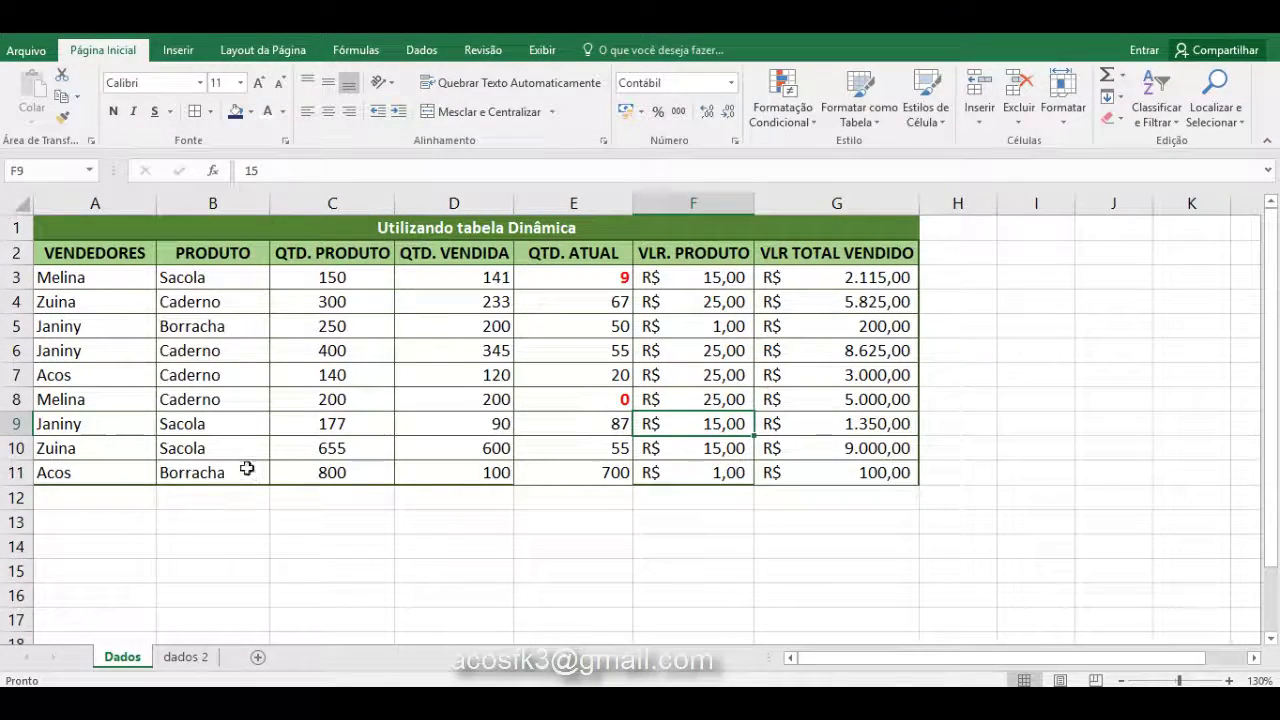
{"action": "left_click", "coordinate": [370, 540]}
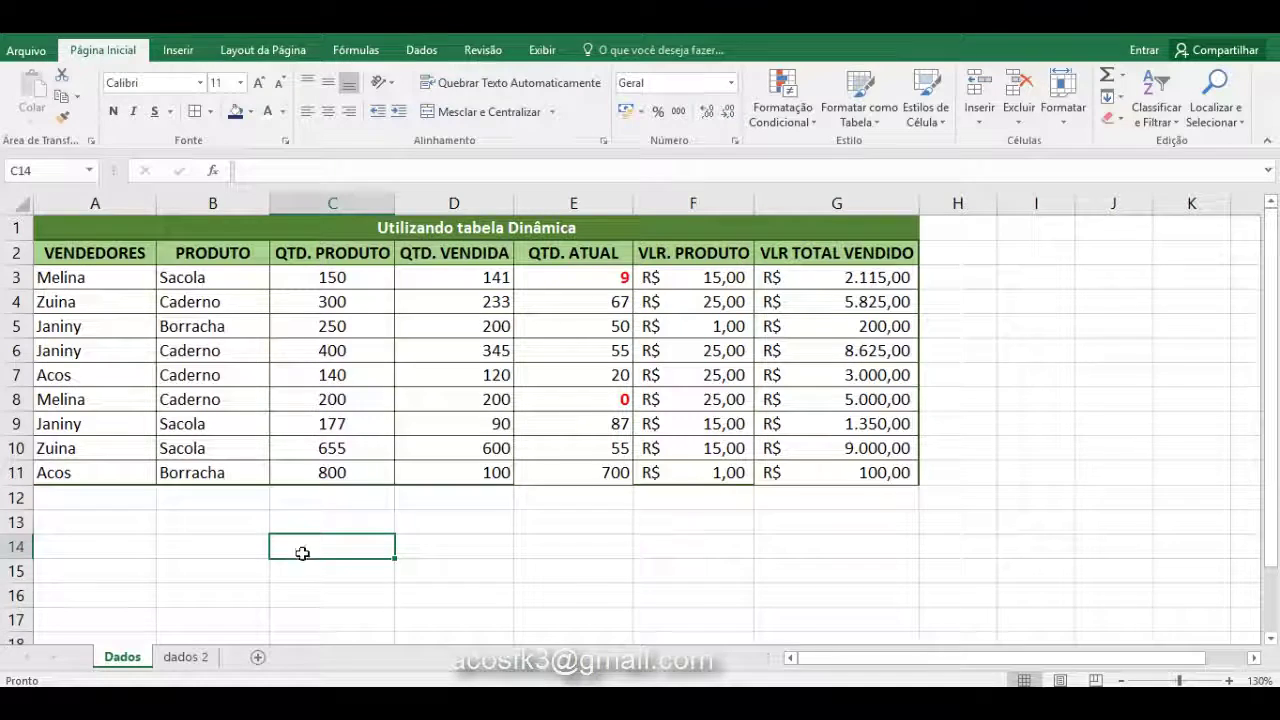
Step: Open the dados 2 sheet and examine the two monthly sales tables and the empty rows between them
{"action": "left_click", "coordinate": [190, 657]}
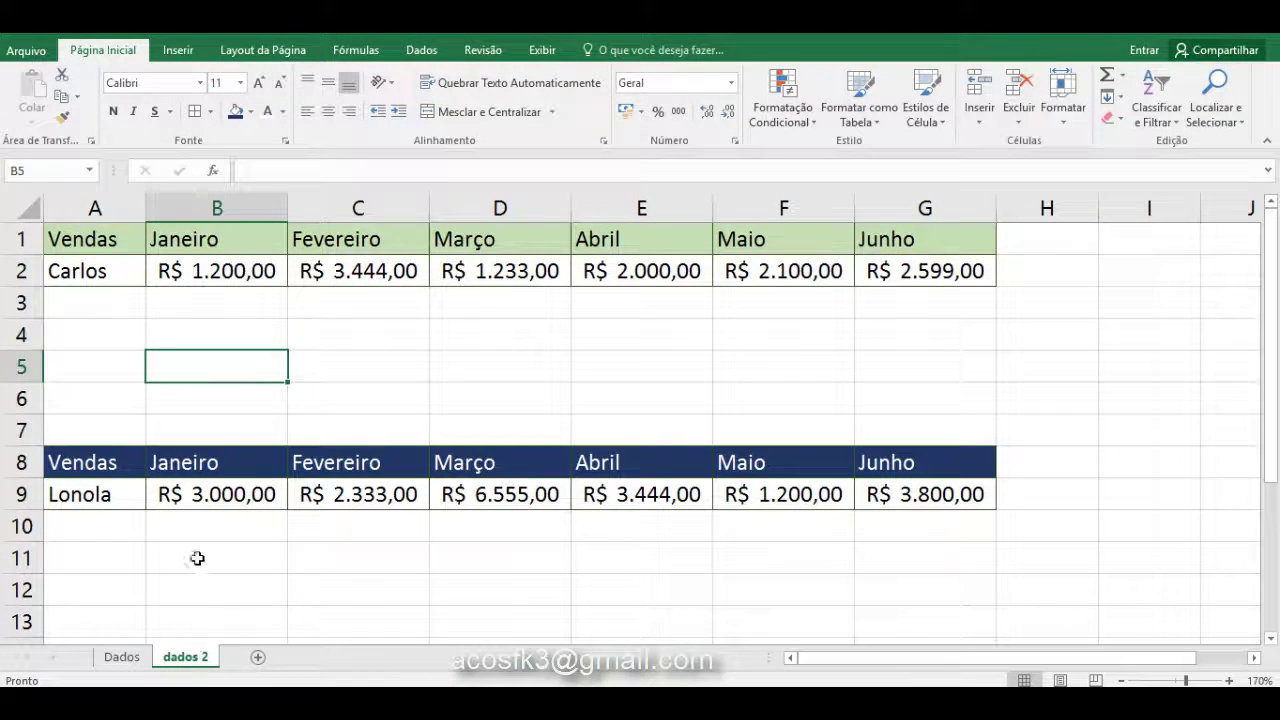
{"action": "left_click", "coordinate": [340, 377]}
{"action": "left_click", "coordinate": [529, 403]}
{"action": "left_click", "coordinate": [380, 375]}
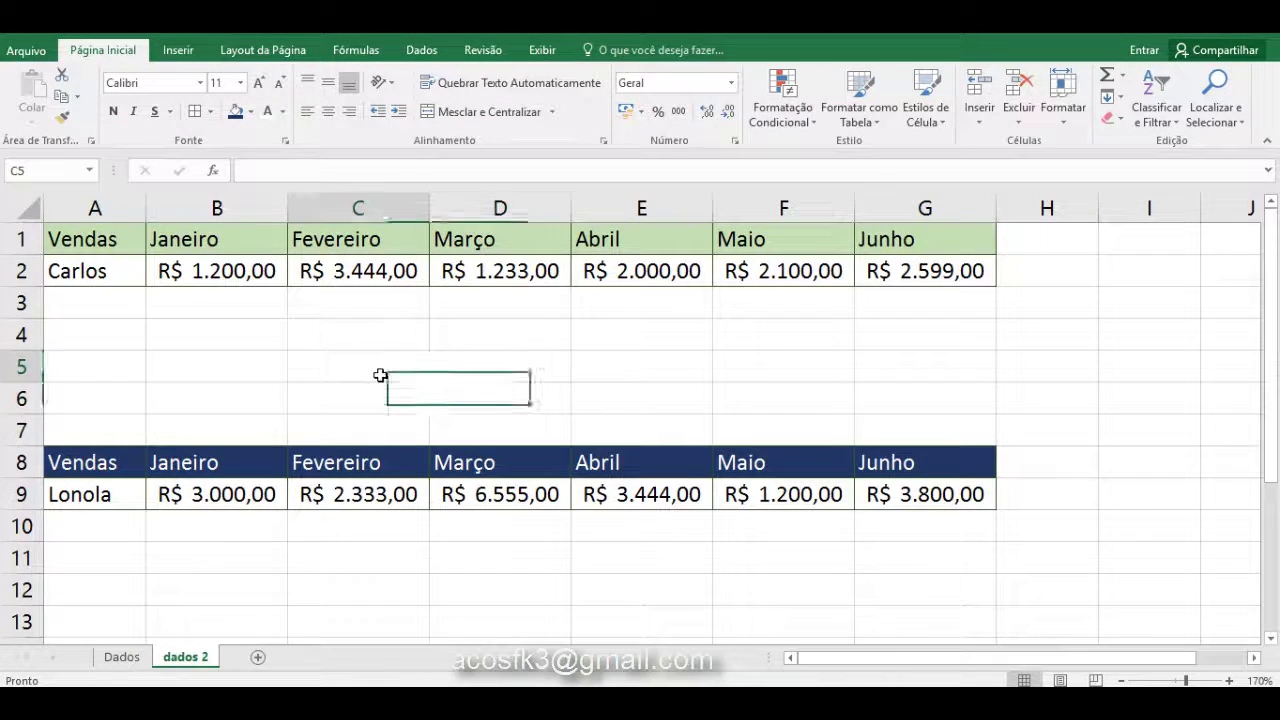
{"action": "left_click", "coordinate": [160, 396]}
{"action": "left_click", "coordinate": [92, 356]}
{"action": "left_click", "coordinate": [121, 344]}
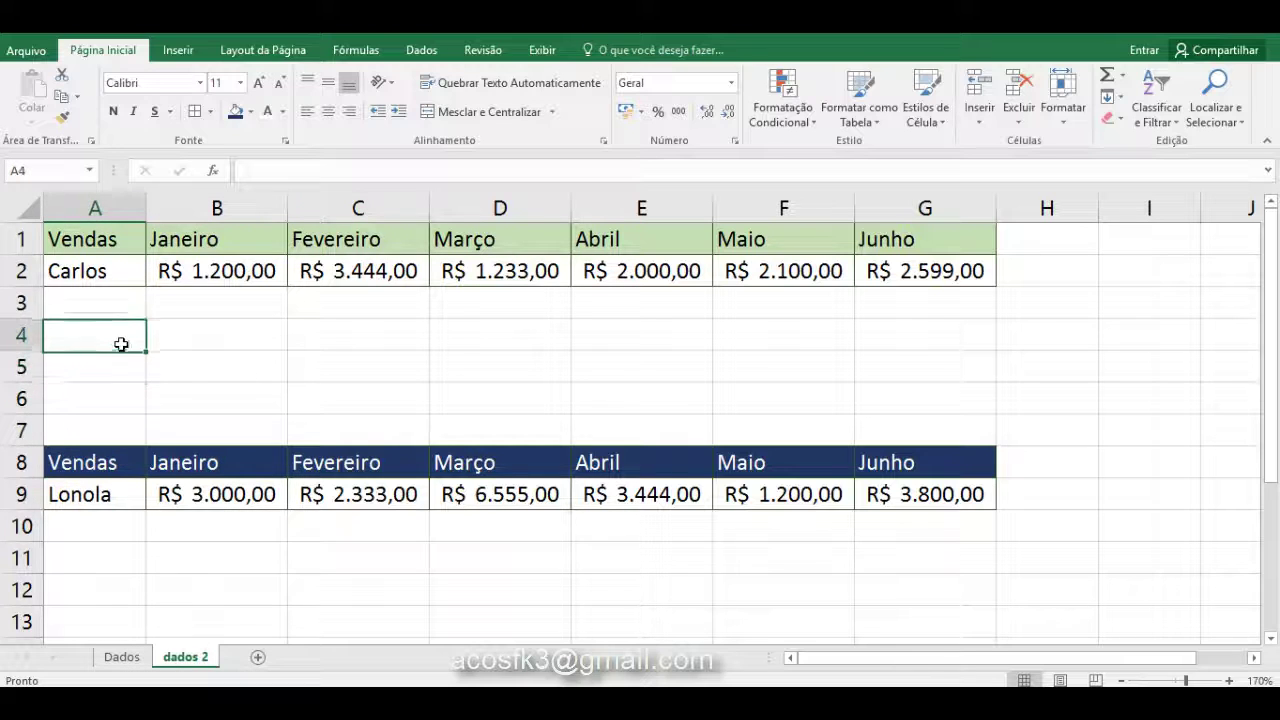
{"action": "left_click", "coordinate": [306, 330]}
{"action": "left_click", "coordinate": [642, 391]}
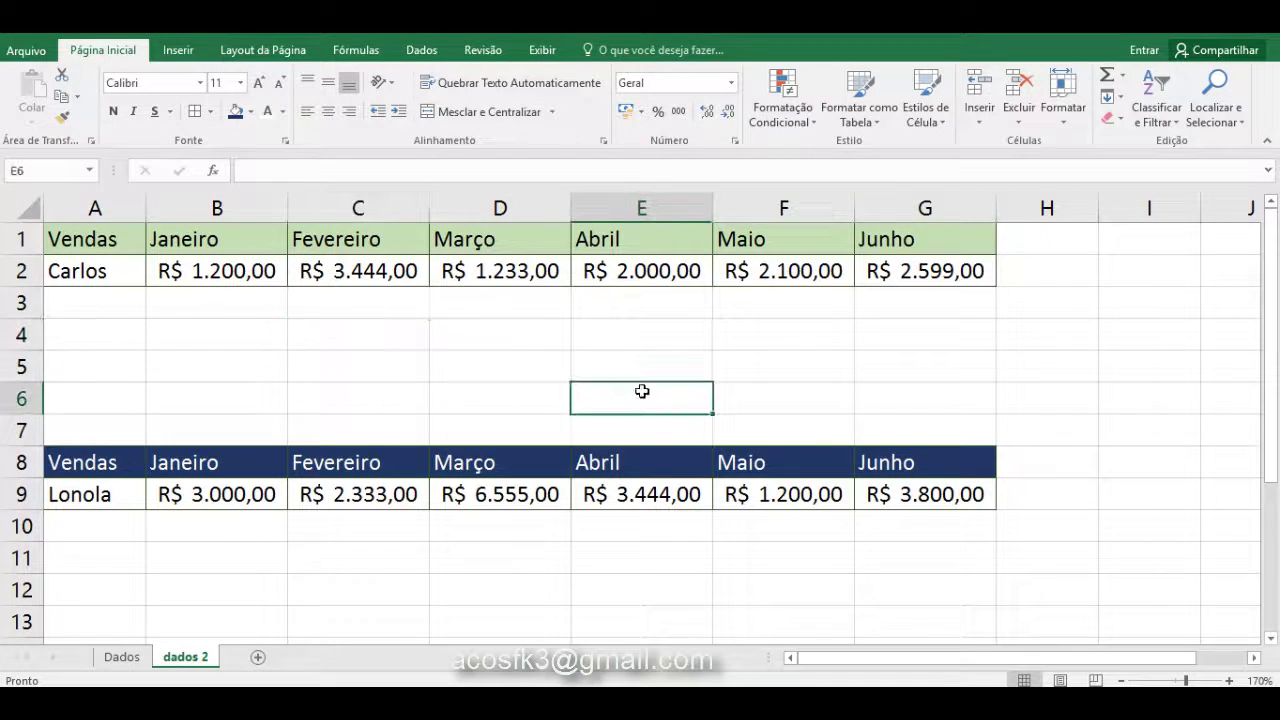
{"action": "left_click", "coordinate": [763, 363]}
{"action": "left_click", "coordinate": [763, 340]}
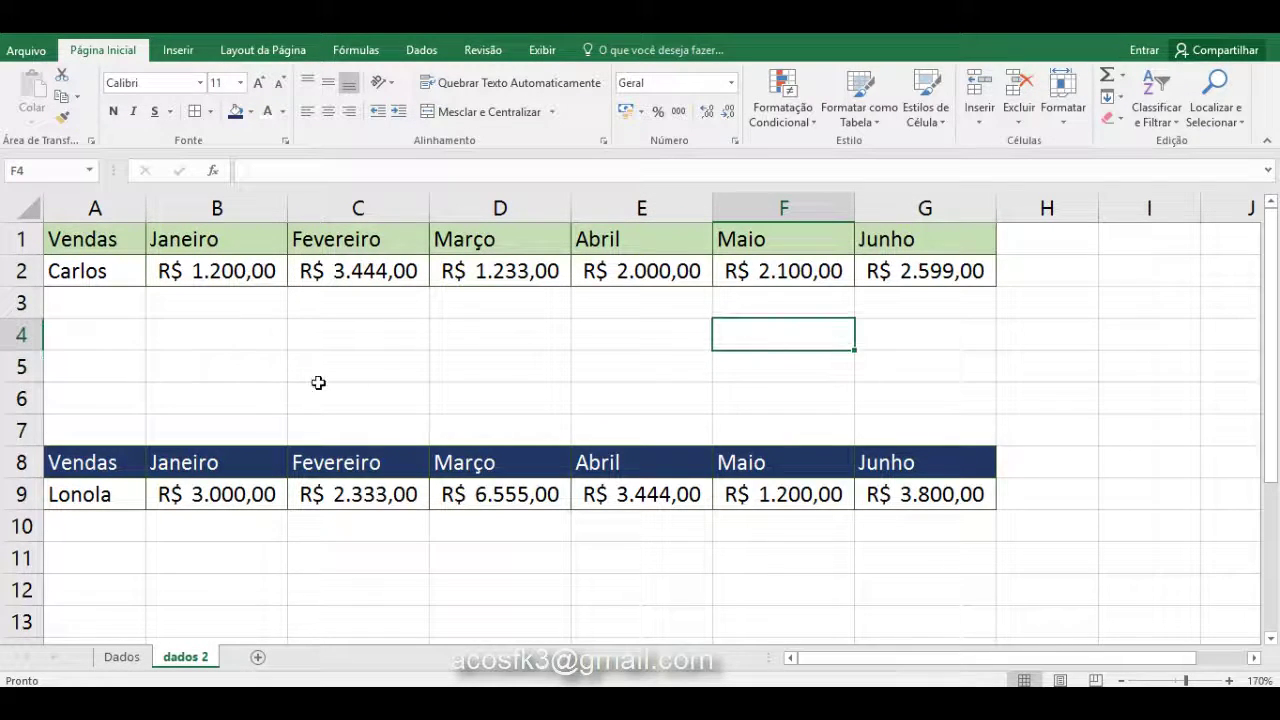
{"action": "left_click", "coordinate": [145, 347]}
{"action": "left_click", "coordinate": [271, 360]}
{"action": "left_click", "coordinate": [770, 403]}
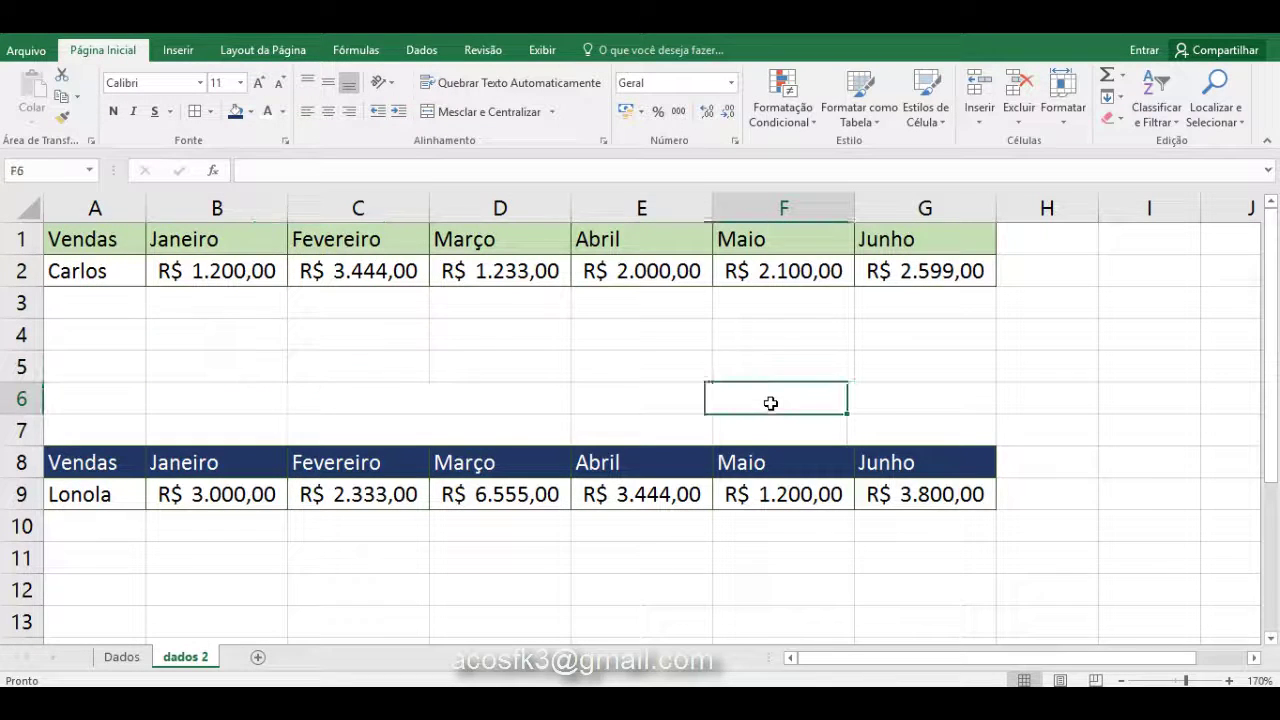
{"action": "left_click", "coordinate": [214, 376]}
{"action": "left_click", "coordinate": [110, 374]}
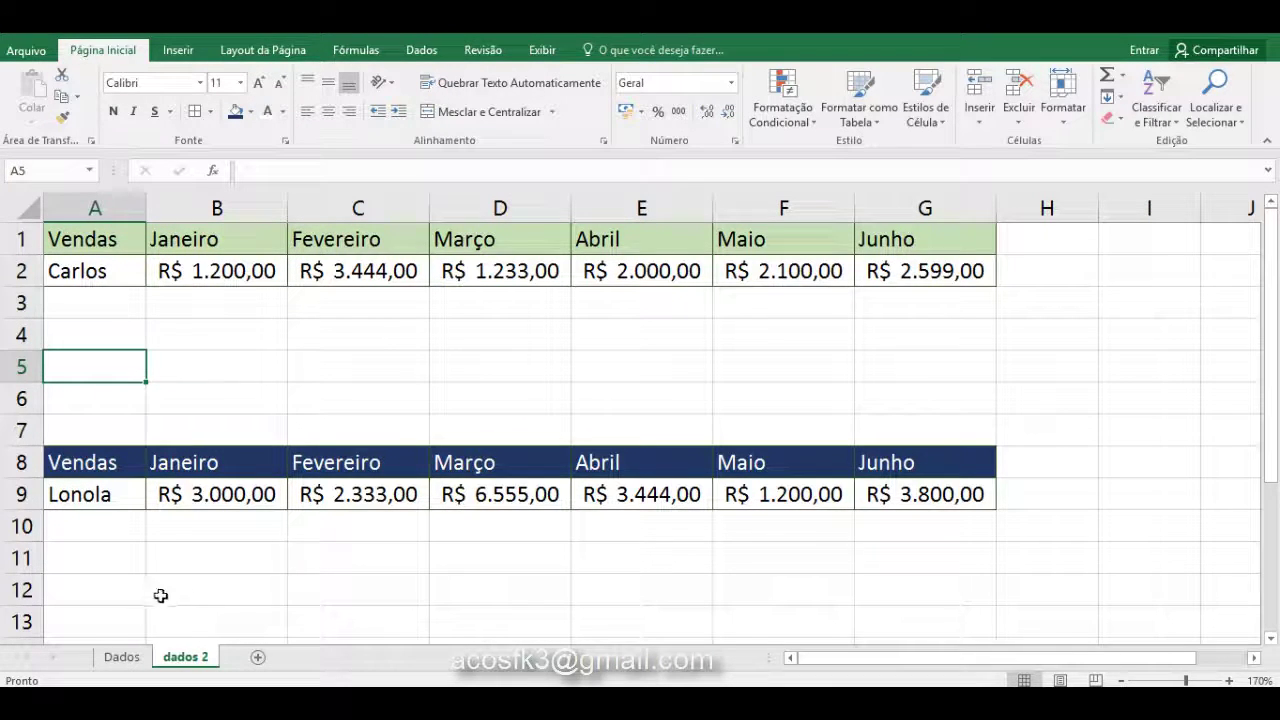
Step: Return to the Dados sheet and bring up the insertion commands to review the chart and sparkline options
{"action": "left_click", "coordinate": [121, 656]}
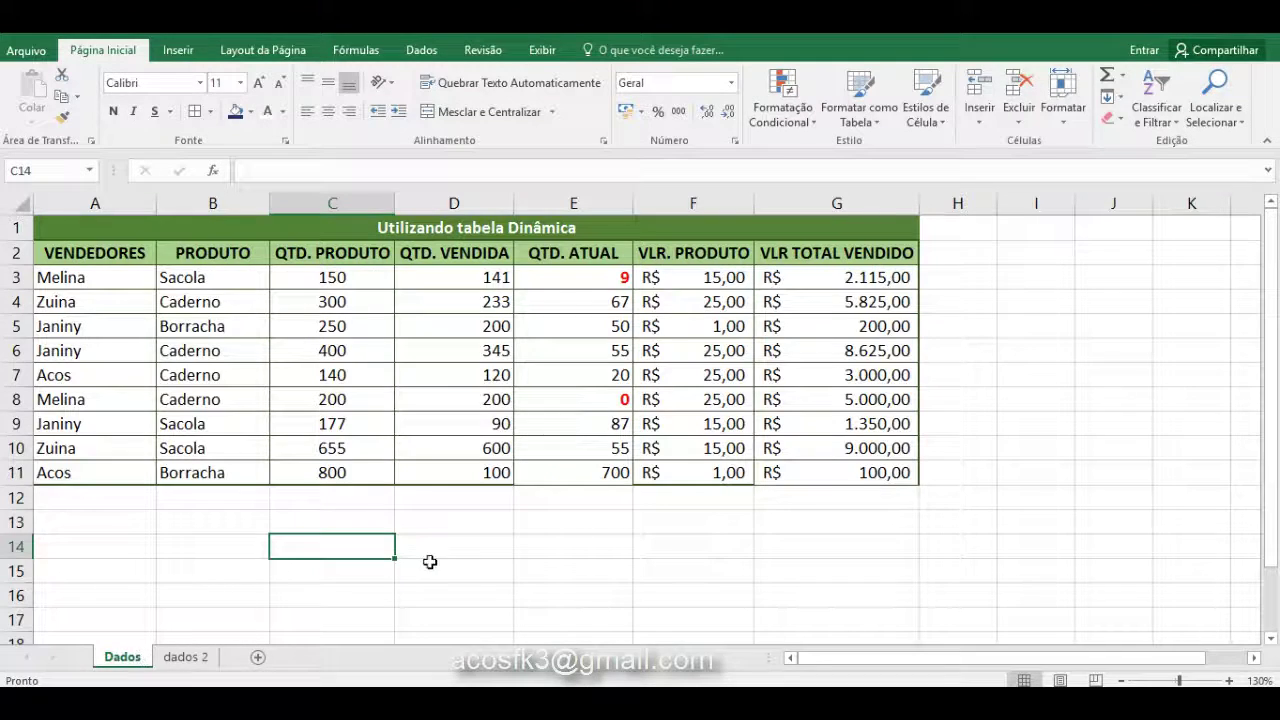
{"action": "left_click", "coordinate": [560, 563]}
{"action": "left_click", "coordinate": [680, 579]}
{"action": "left_click", "coordinate": [387, 576]}
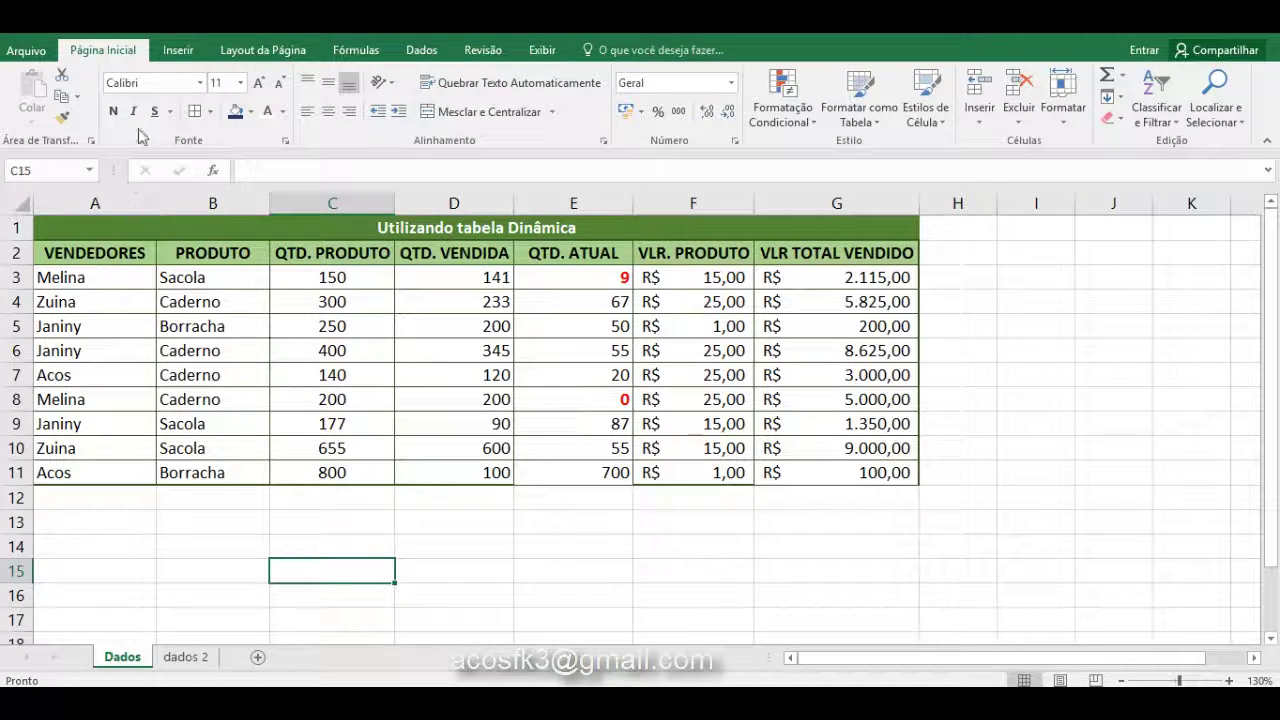
{"action": "left_click", "coordinate": [178, 50]}
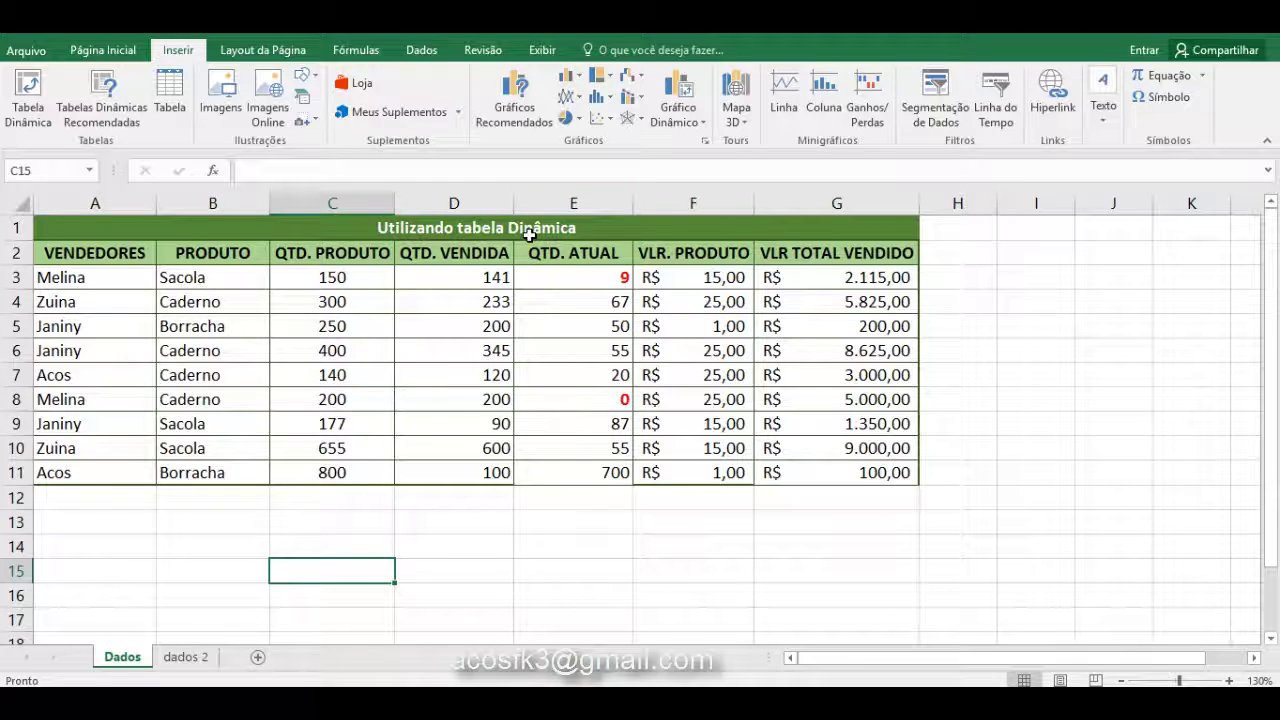
{"action": "left_click", "coordinate": [615, 531]}
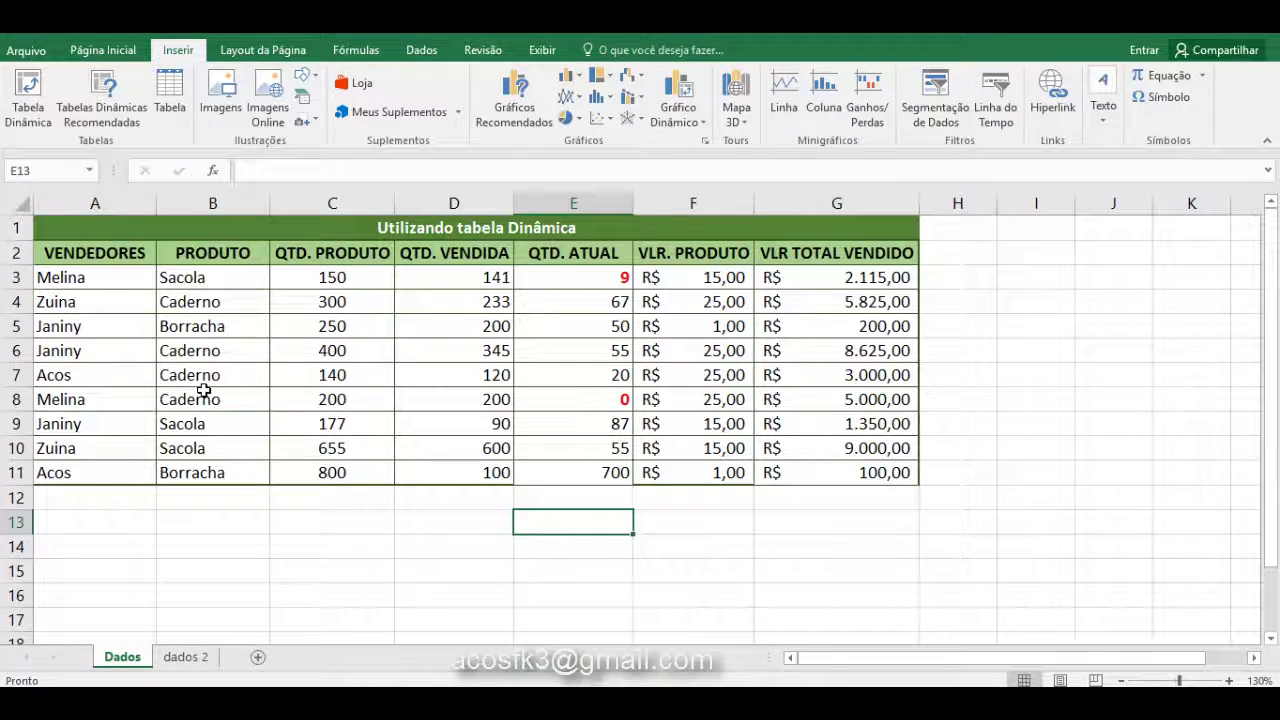
{"action": "left_click", "coordinate": [255, 517]}
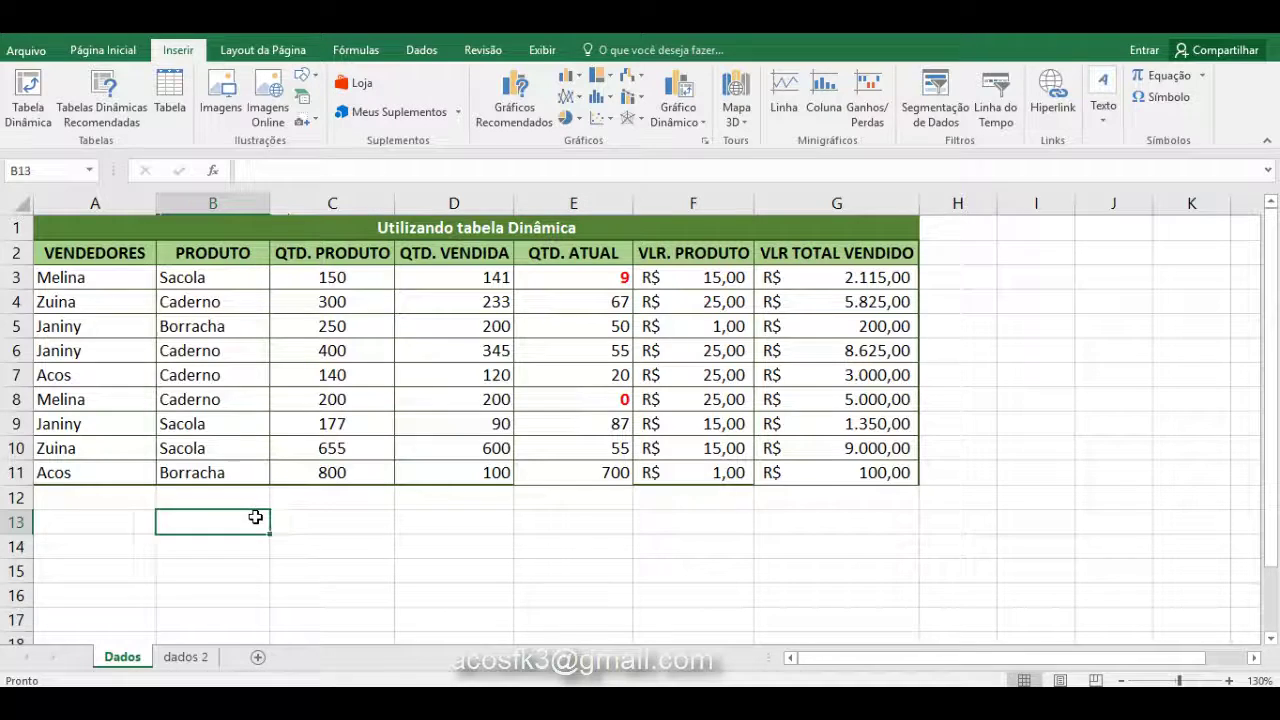
{"action": "left_click", "coordinate": [405, 553]}
{"action": "left_click", "coordinate": [523, 569]}
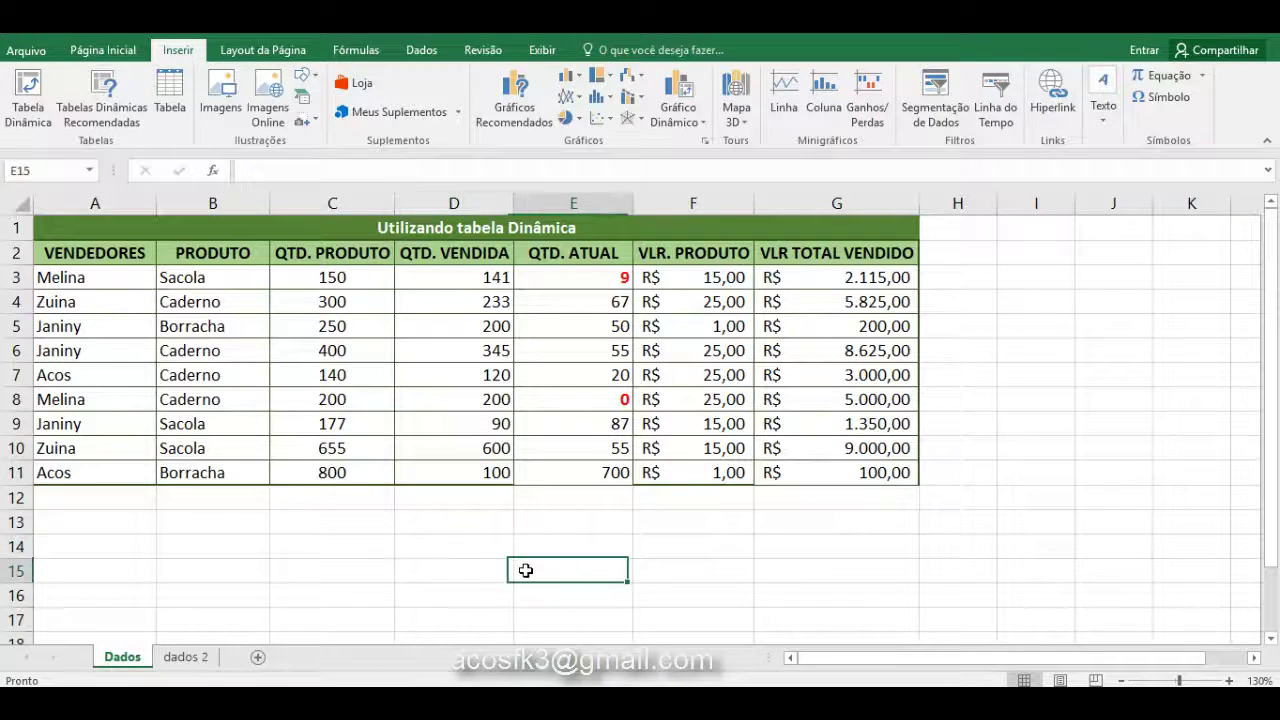
{"action": "left_click", "coordinate": [344, 587]}
{"action": "left_click_drag", "start_coordinate": [344, 587], "coordinate": [266, 557]}
{"action": "left_click", "coordinate": [266, 552]}
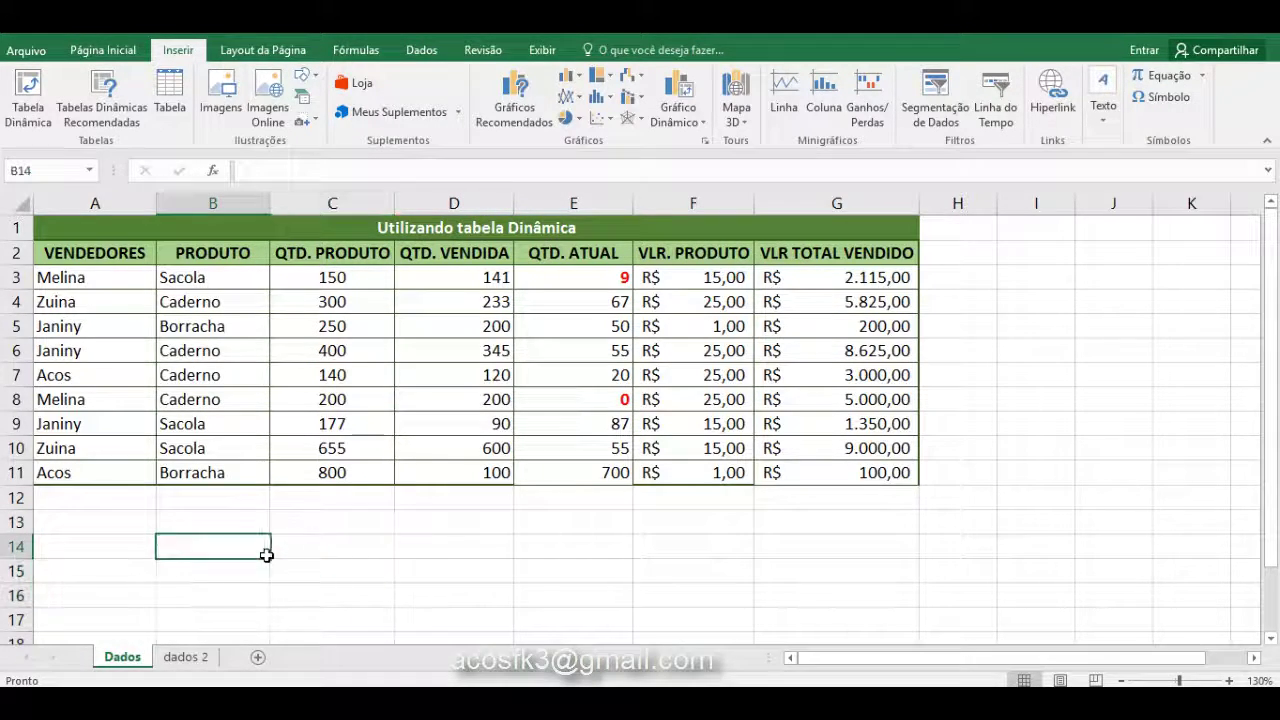
{"action": "left_click", "coordinate": [364, 566]}
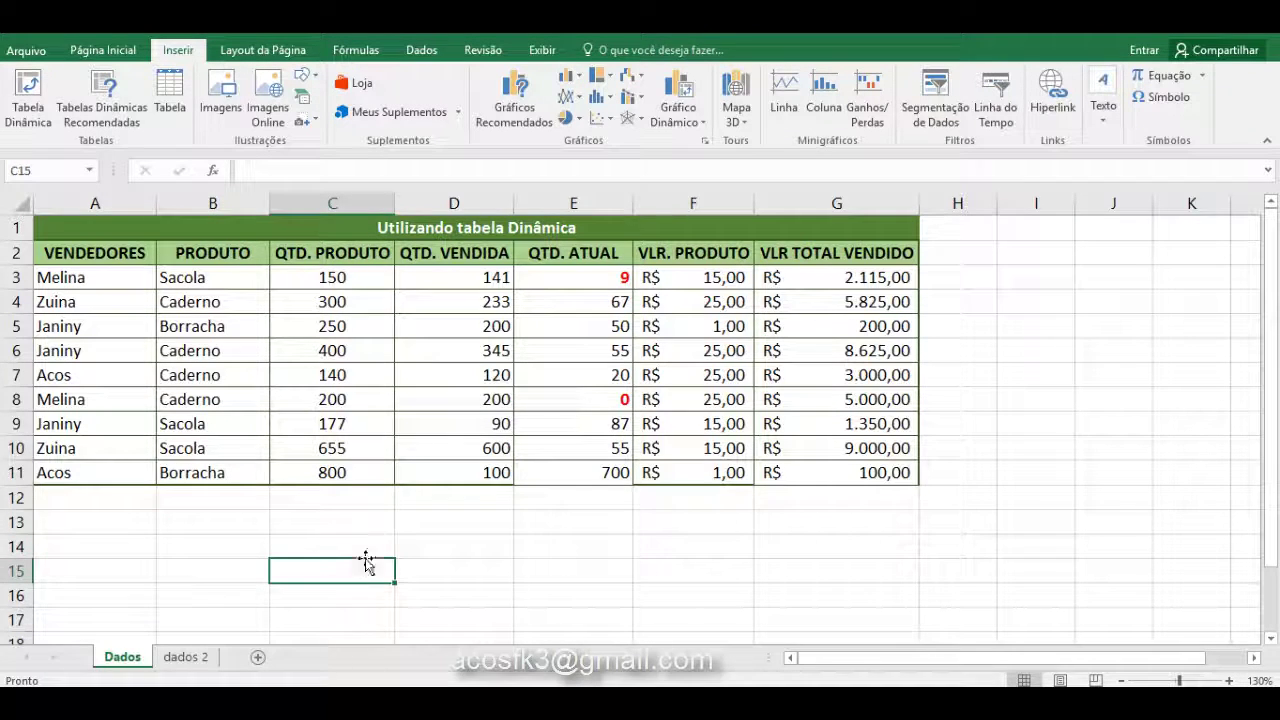
{"action": "left_click", "coordinate": [427, 552]}
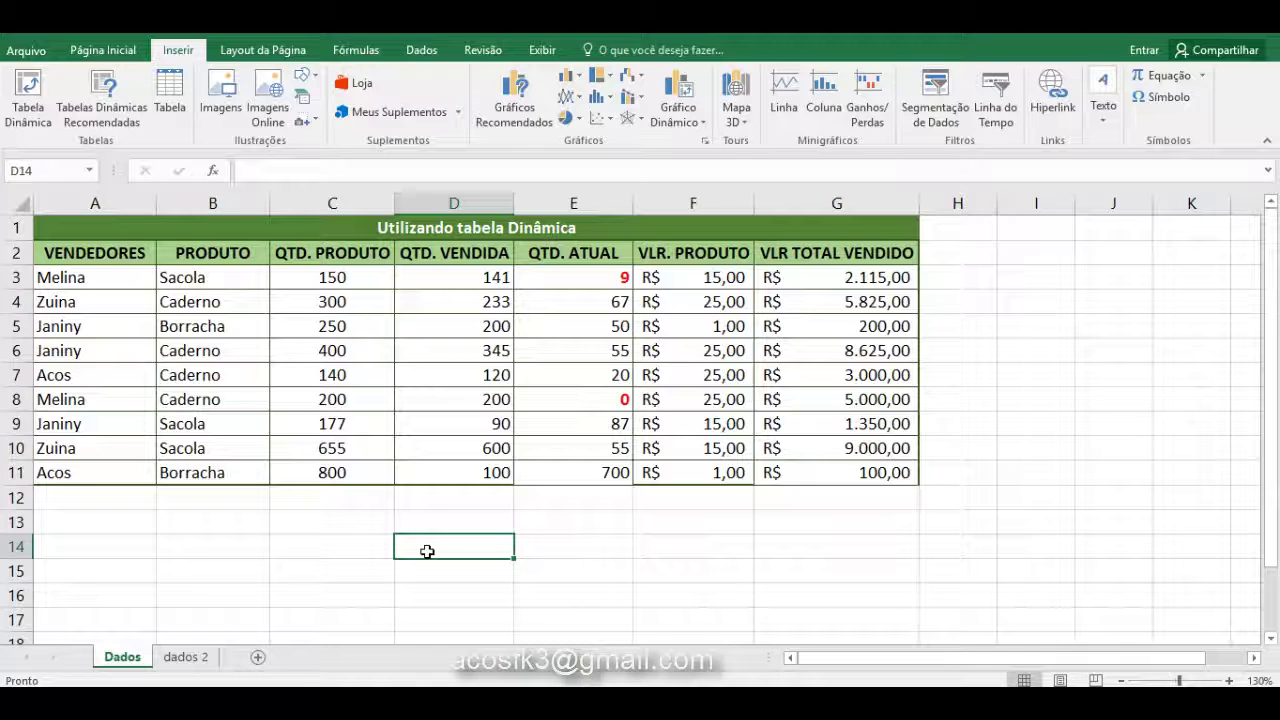
{"action": "left_click", "coordinate": [437, 569]}
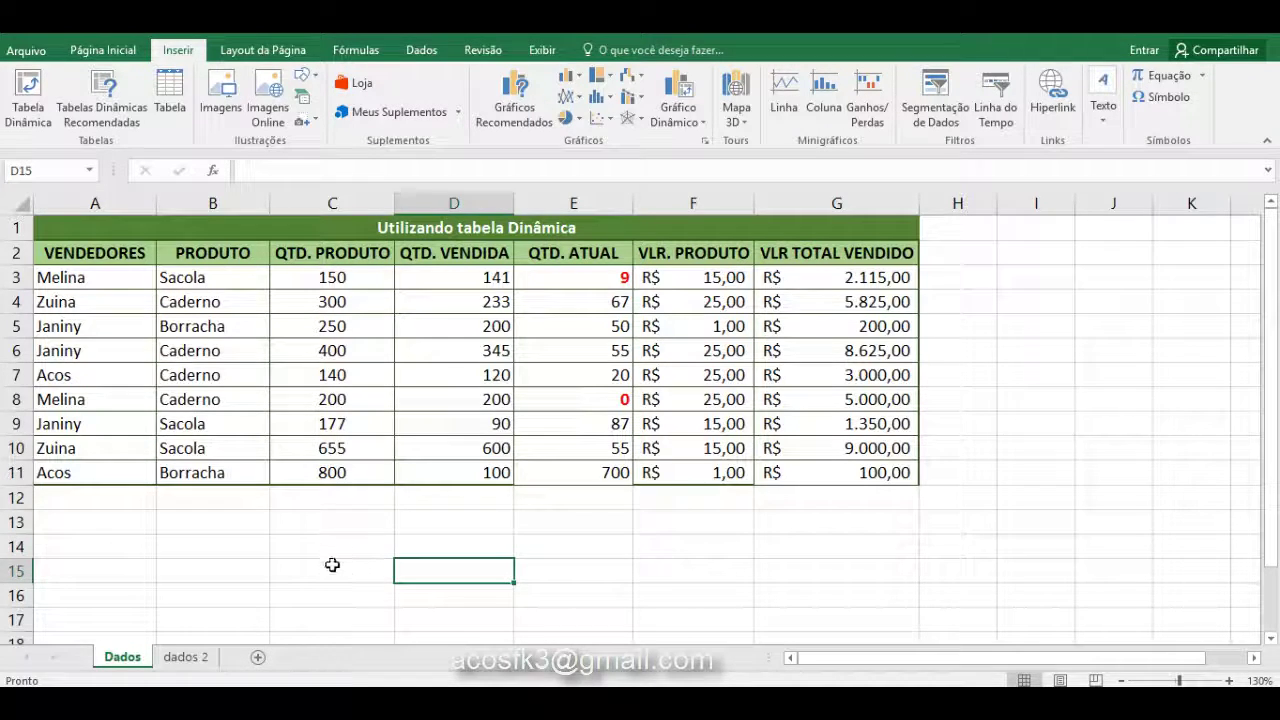
{"action": "left_click_drag", "start_coordinate": [332, 565], "coordinate": [334, 555]}
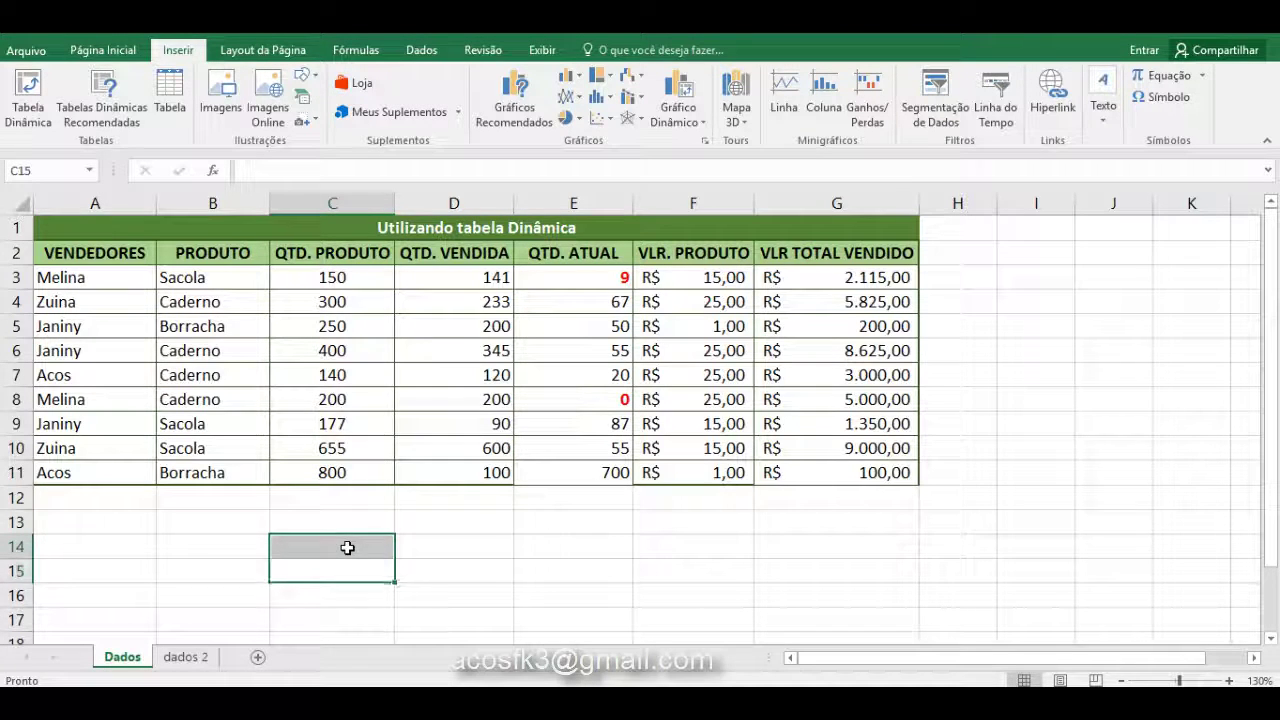
{"action": "left_click", "coordinate": [350, 548]}
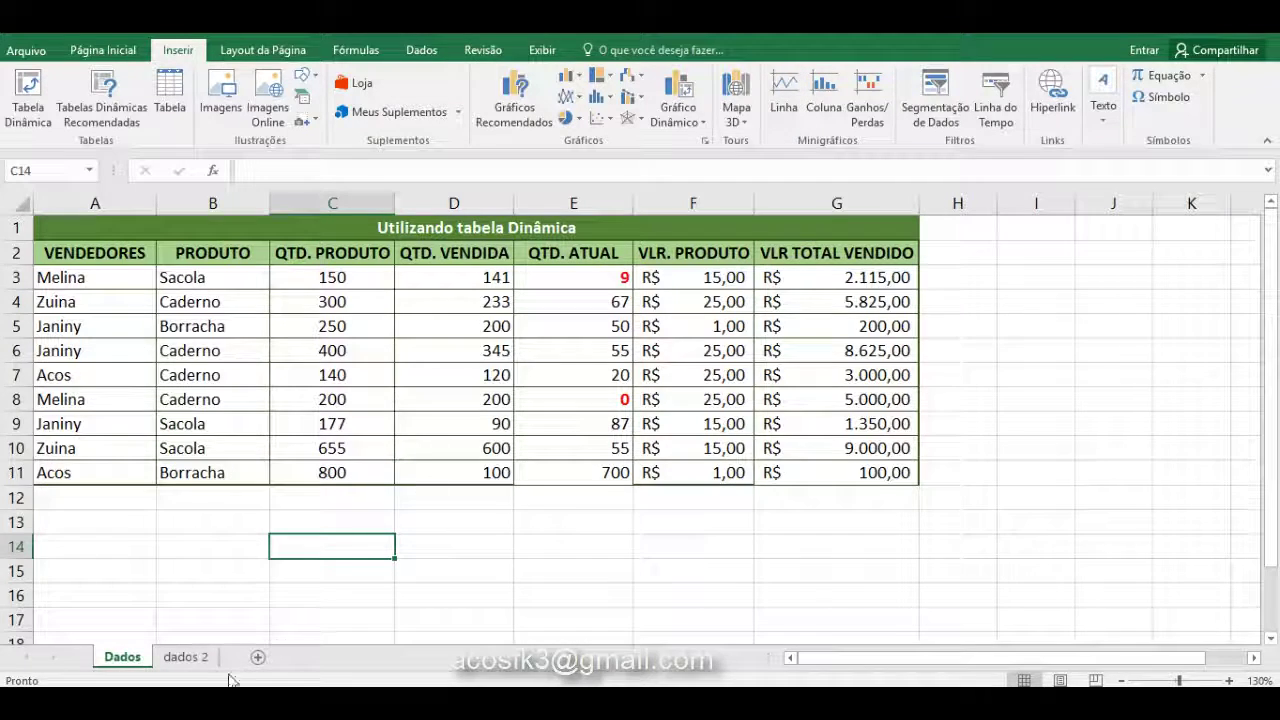
Step: Switch to the dados 2 sheet and examine each seller's January to June sales row
{"action": "left_click", "coordinate": [185, 657]}
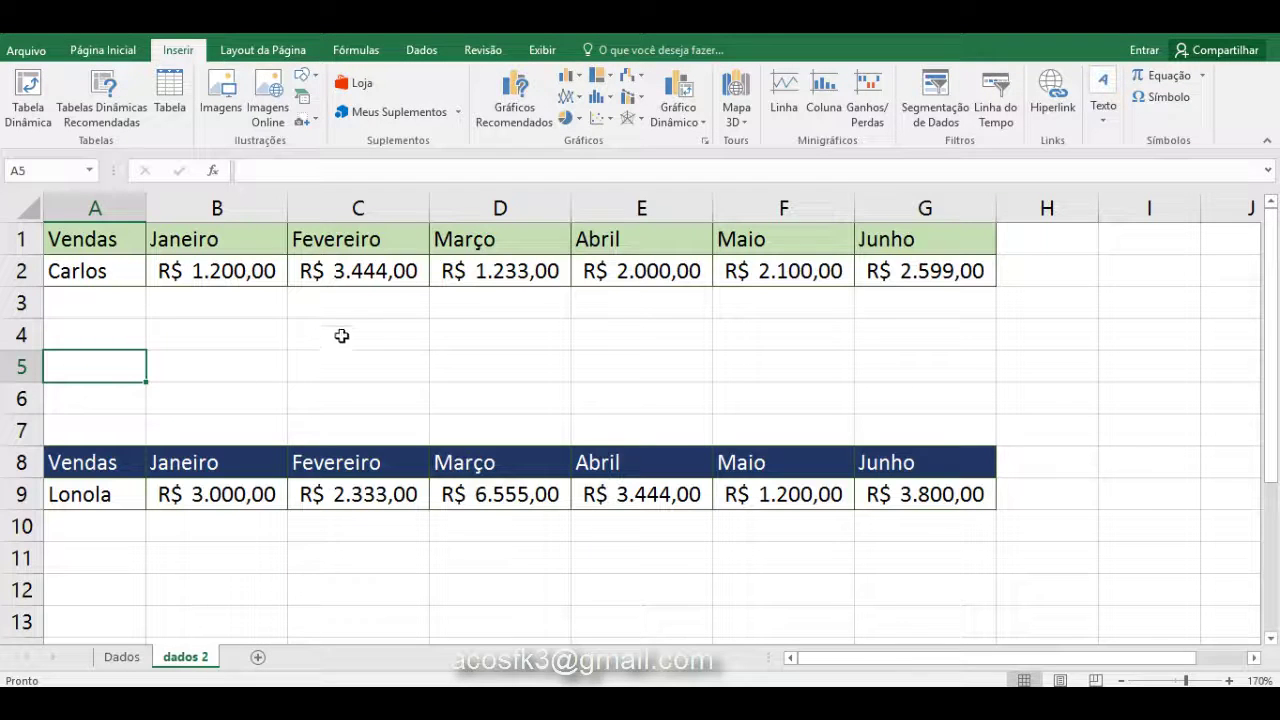
{"action": "left_click", "coordinate": [107, 290]}
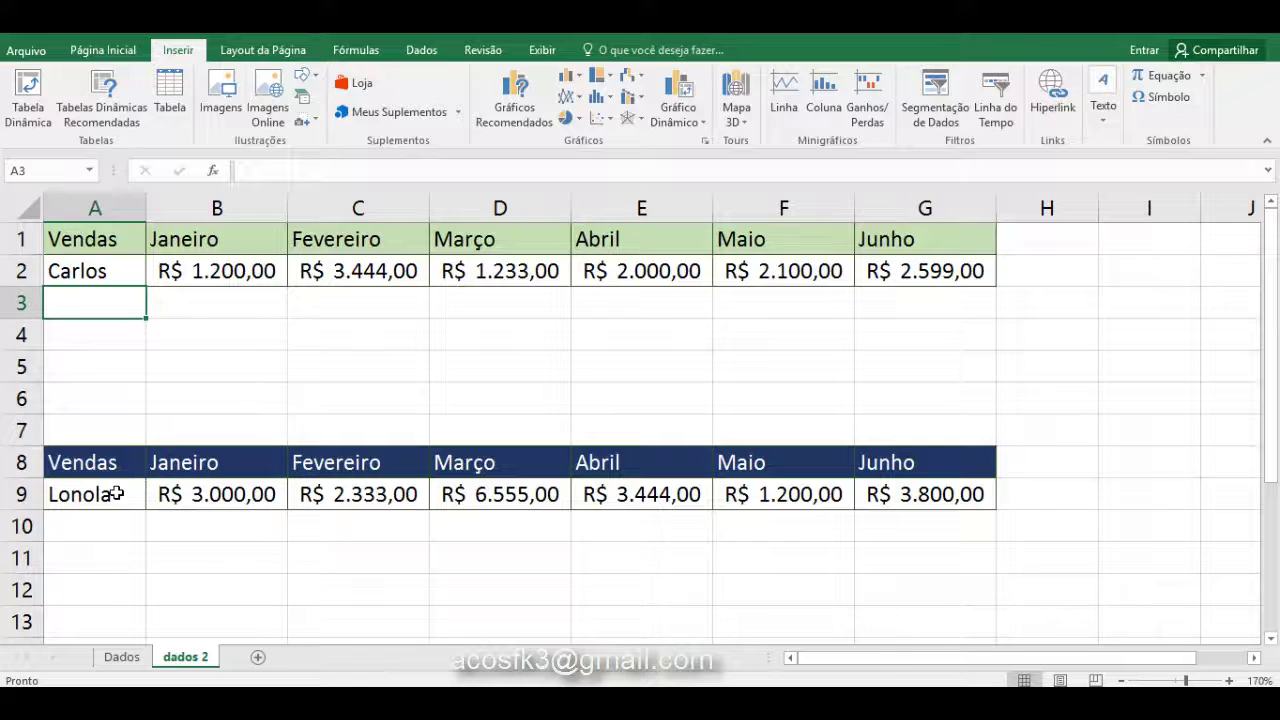
{"action": "left_click", "coordinate": [196, 386]}
{"action": "left_click", "coordinate": [102, 493]}
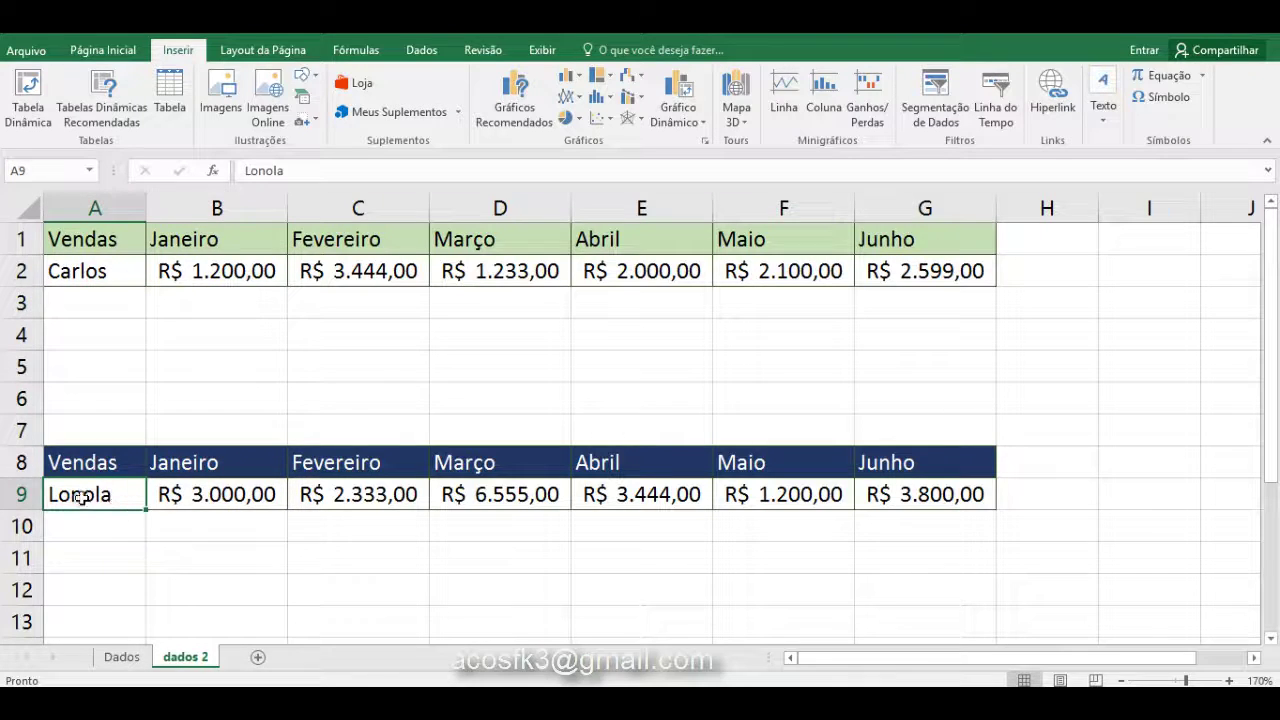
{"action": "left_click", "coordinate": [197, 401]}
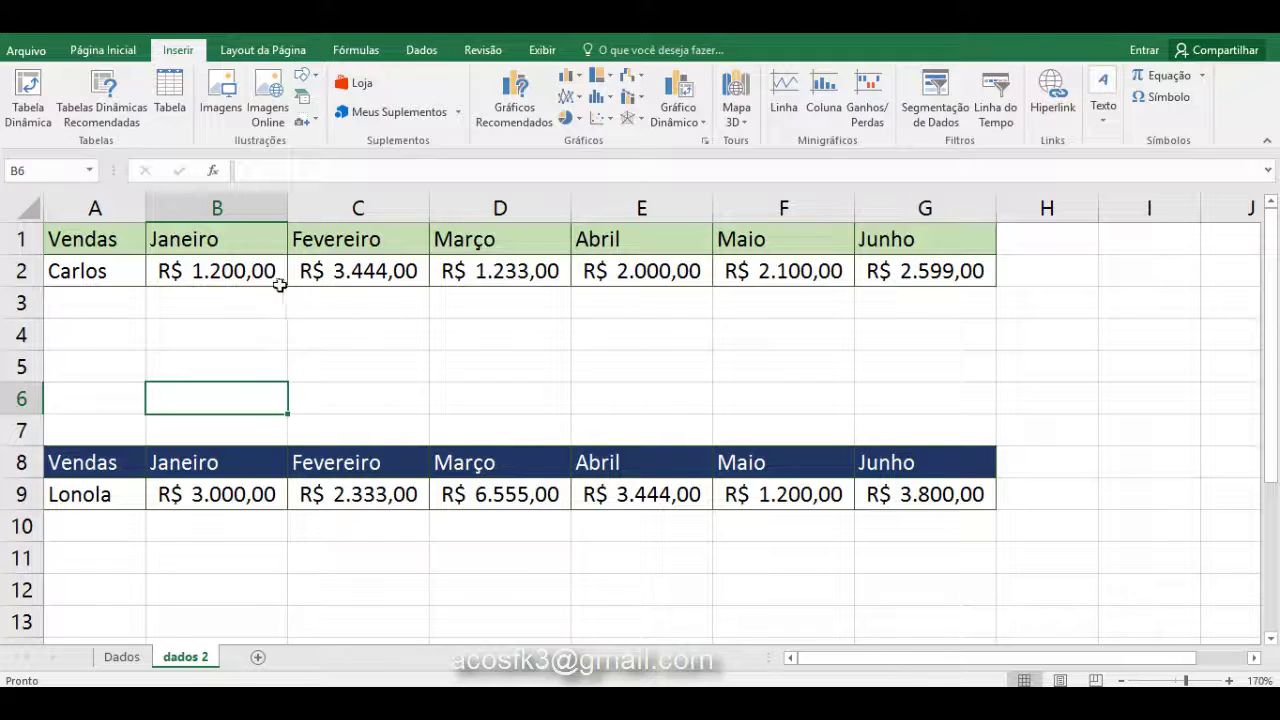
{"action": "left_click", "coordinate": [77, 278]}
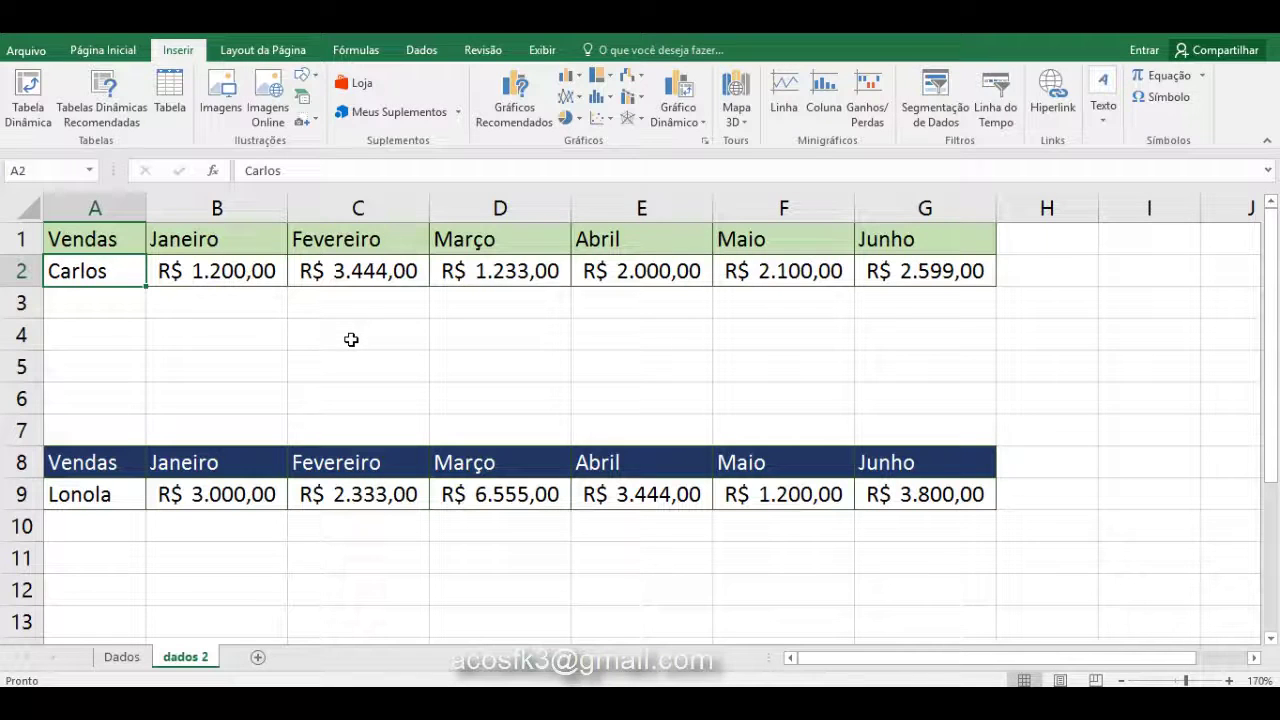
{"action": "left_click", "coordinate": [228, 336]}
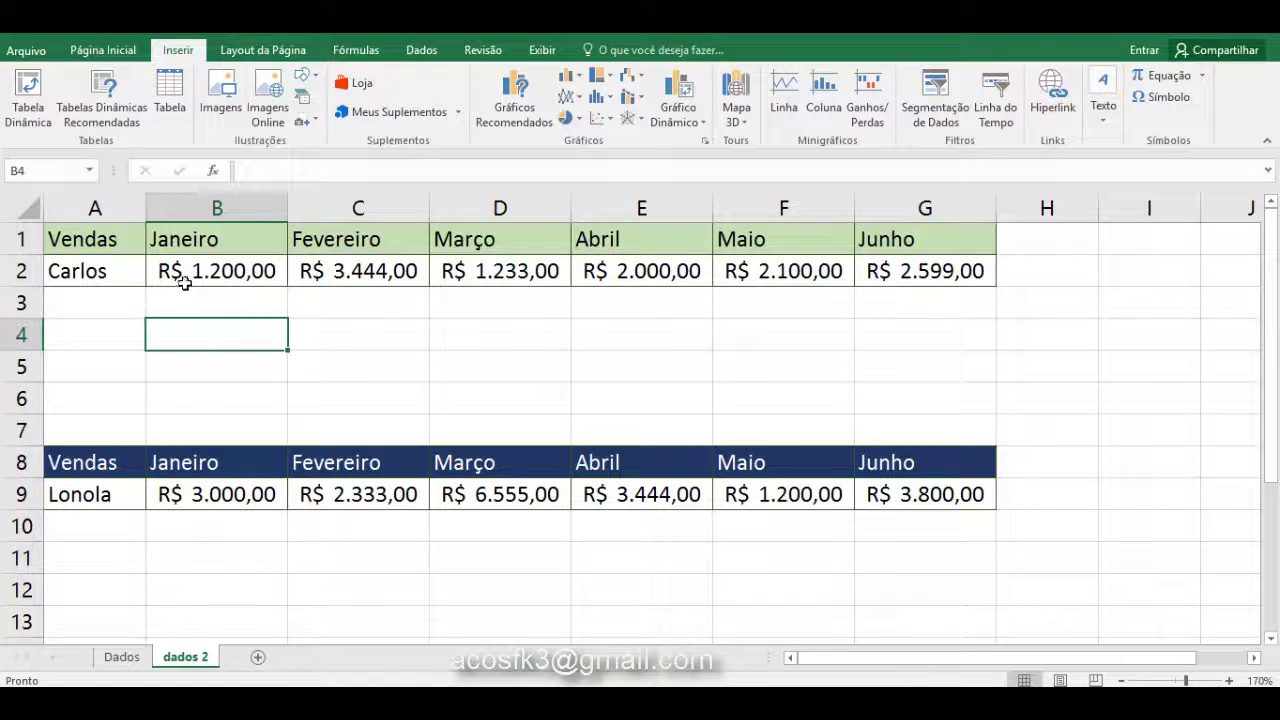
Step: Insert a column sparkline of the January to June sales in B2:G2 into cell B4, and make row 4 taller
{"action": "left_click_drag", "start_coordinate": [186, 278], "coordinate": [899, 281]}
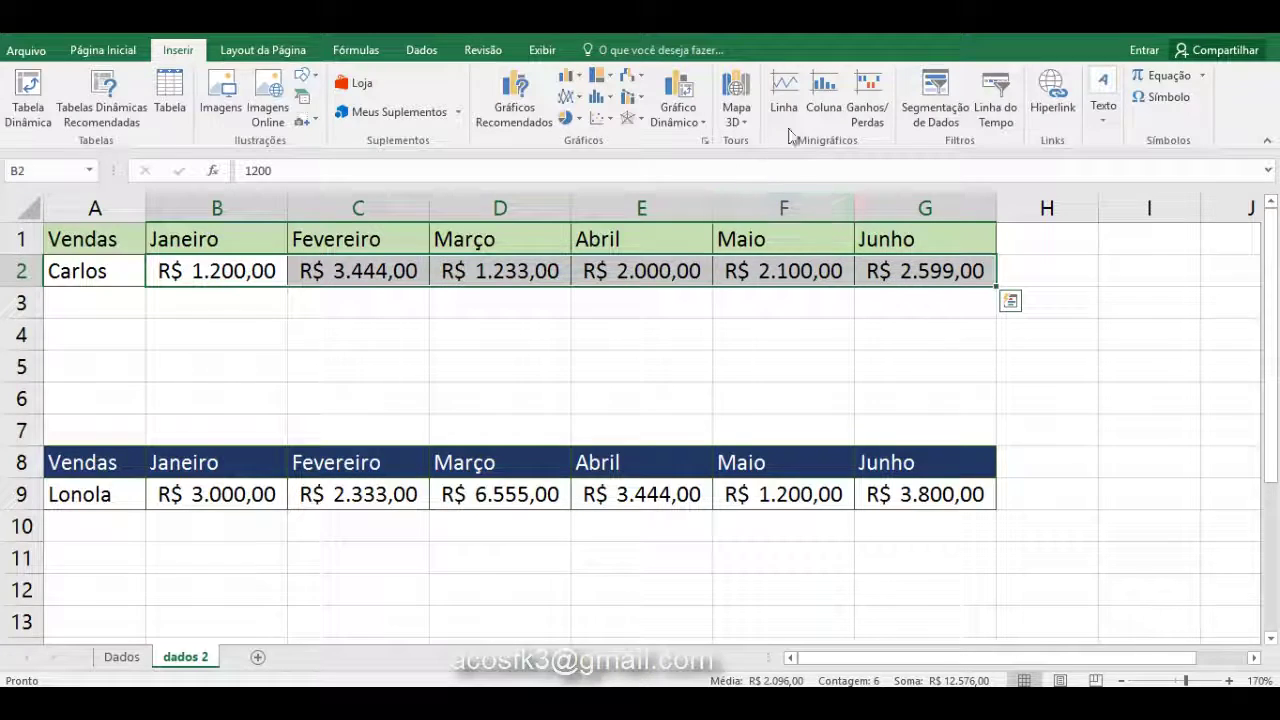
{"action": "left_click", "coordinate": [822, 118]}
{"action": "left_click", "coordinate": [821, 116]}
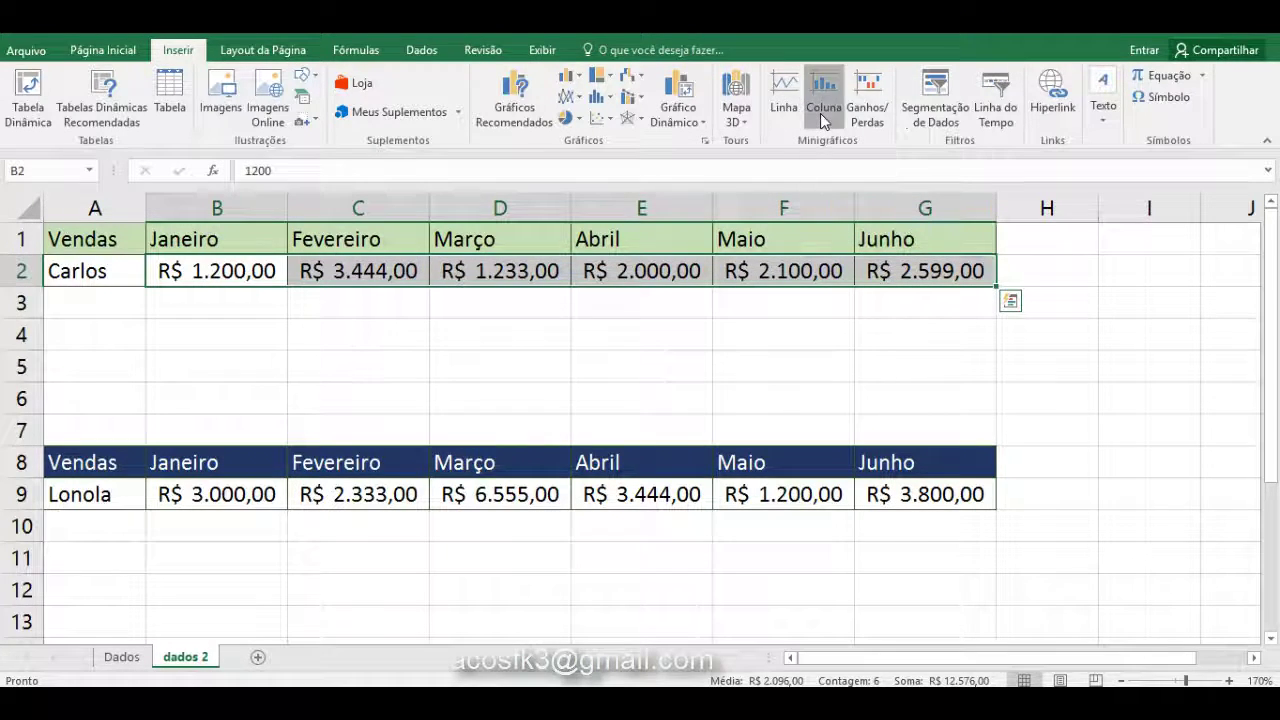
{"action": "left_click_drag", "start_coordinate": [555, 245], "coordinate": [644, 250]}
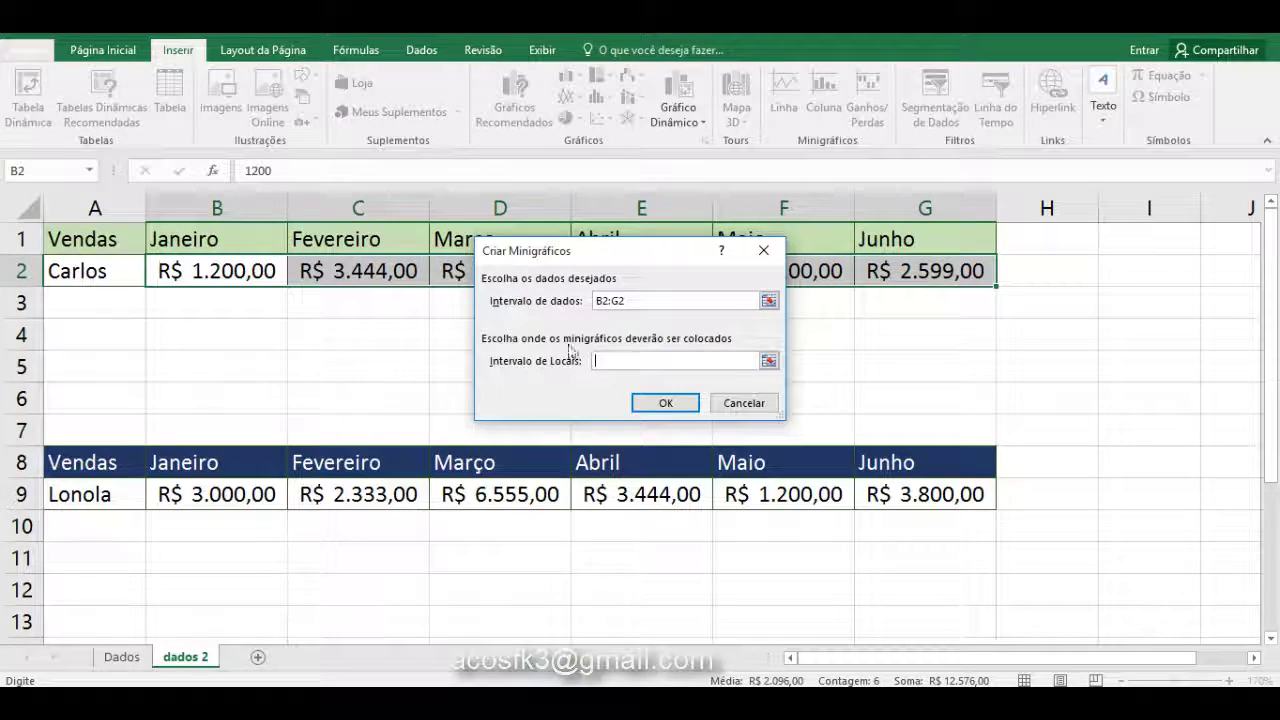
{"action": "left_click", "coordinate": [207, 339]}
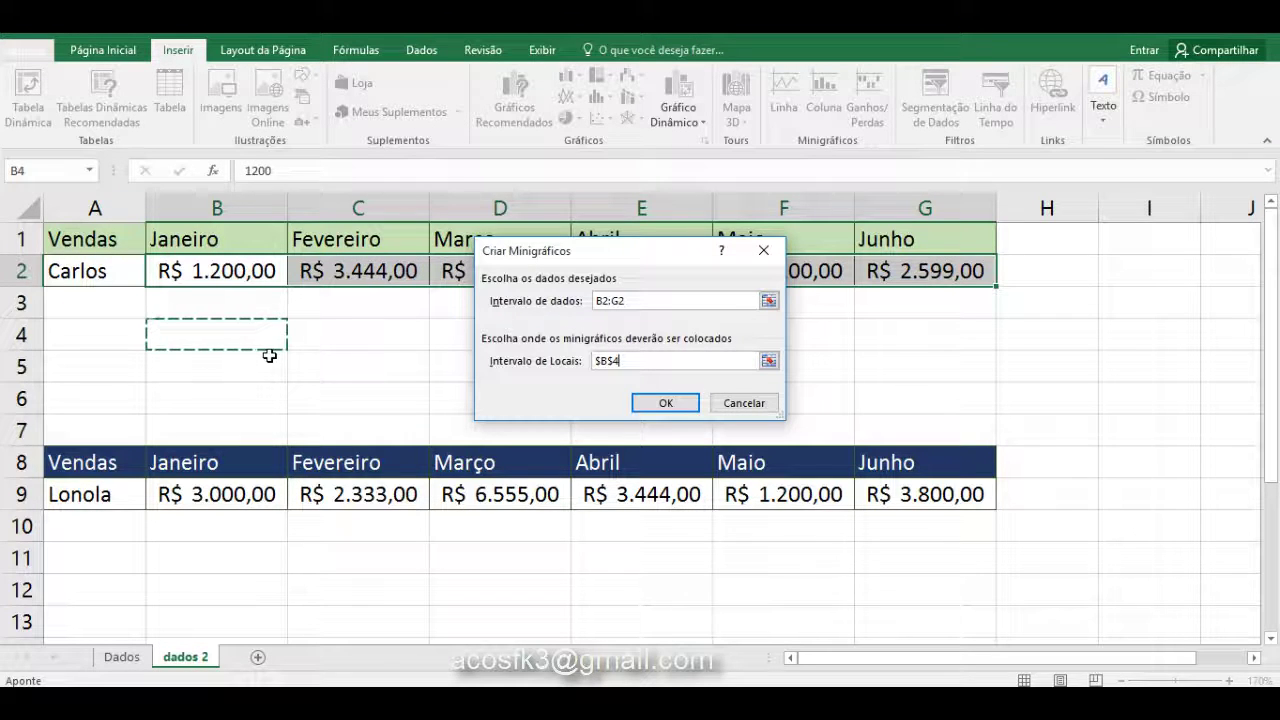
{"action": "left_click", "coordinate": [666, 404]}
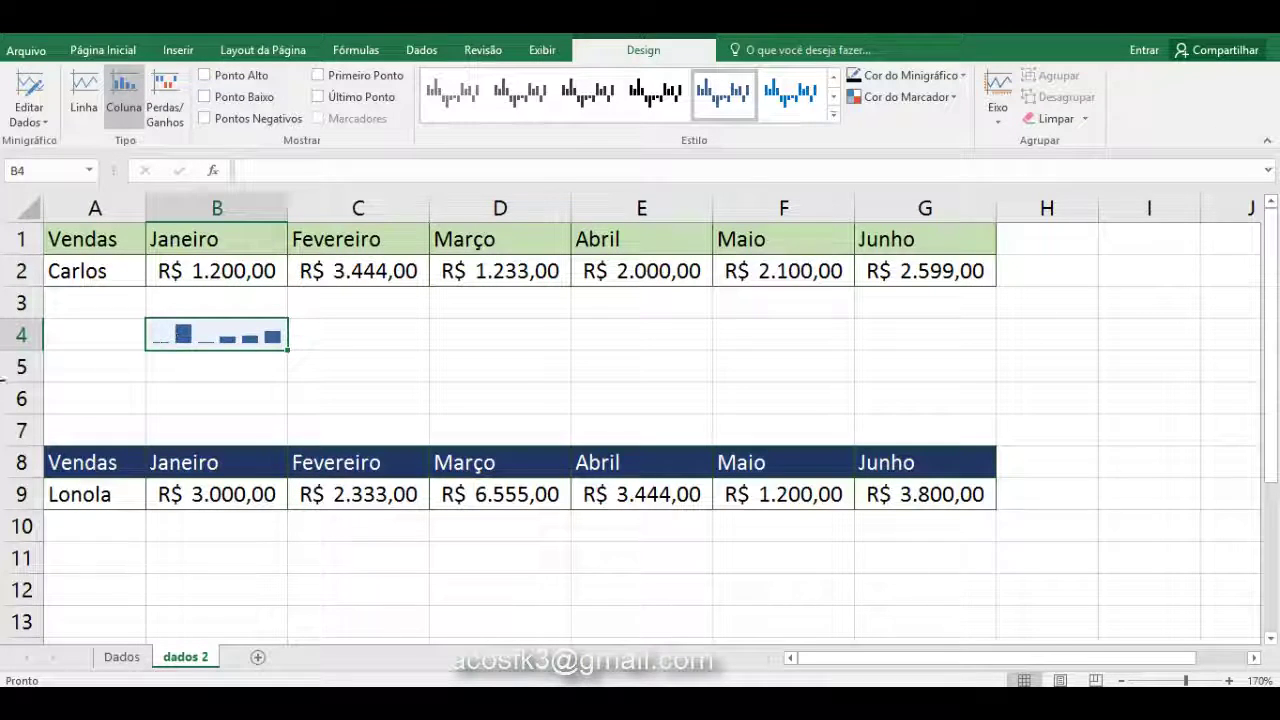
{"action": "left_click_drag", "start_coordinate": [20, 351], "coordinate": [20, 407]}
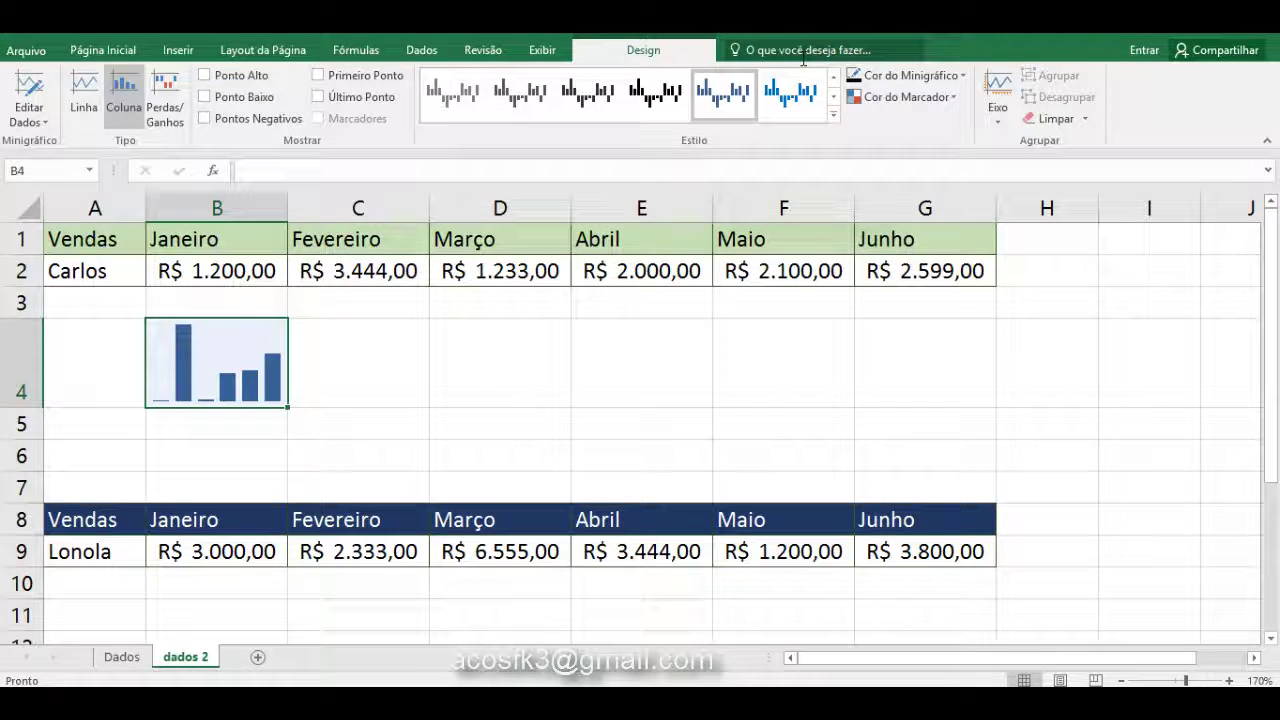
Step: Hide the gridlines to preview the sparkline, reduce the height of row 4, and show the gridlines again
{"action": "left_click", "coordinate": [540, 52]}
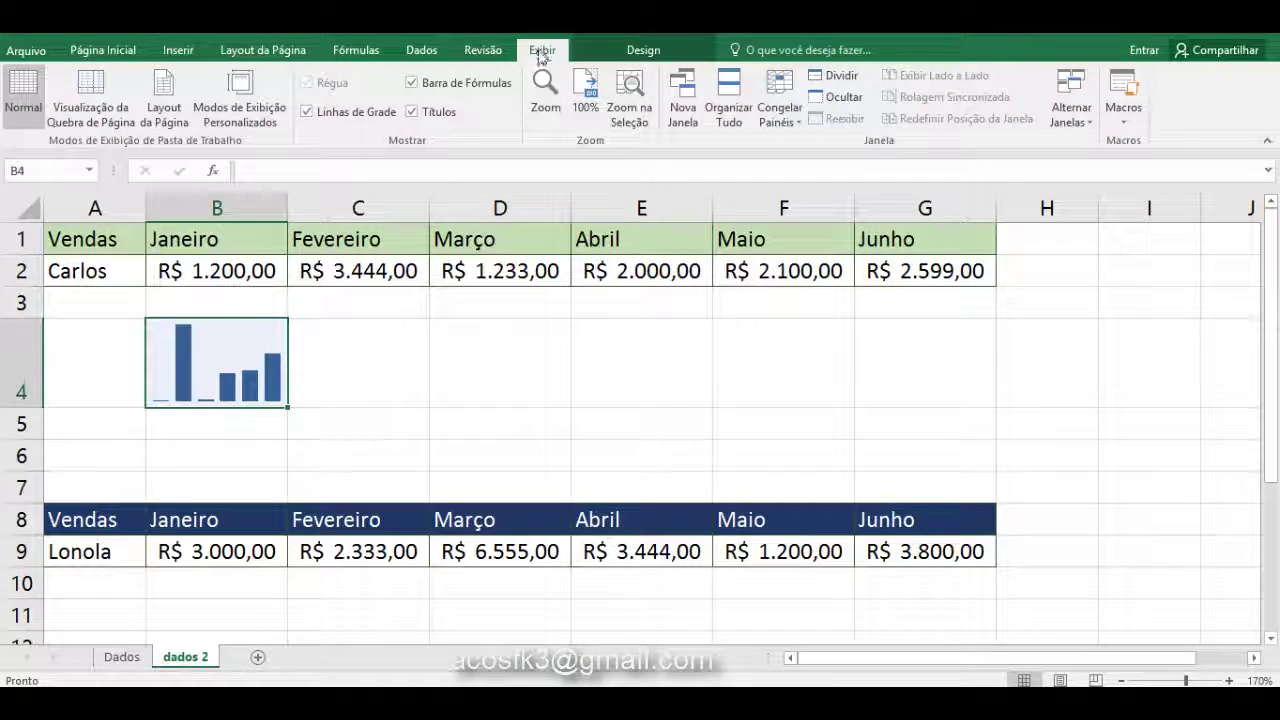
{"action": "left_click", "coordinate": [307, 113]}
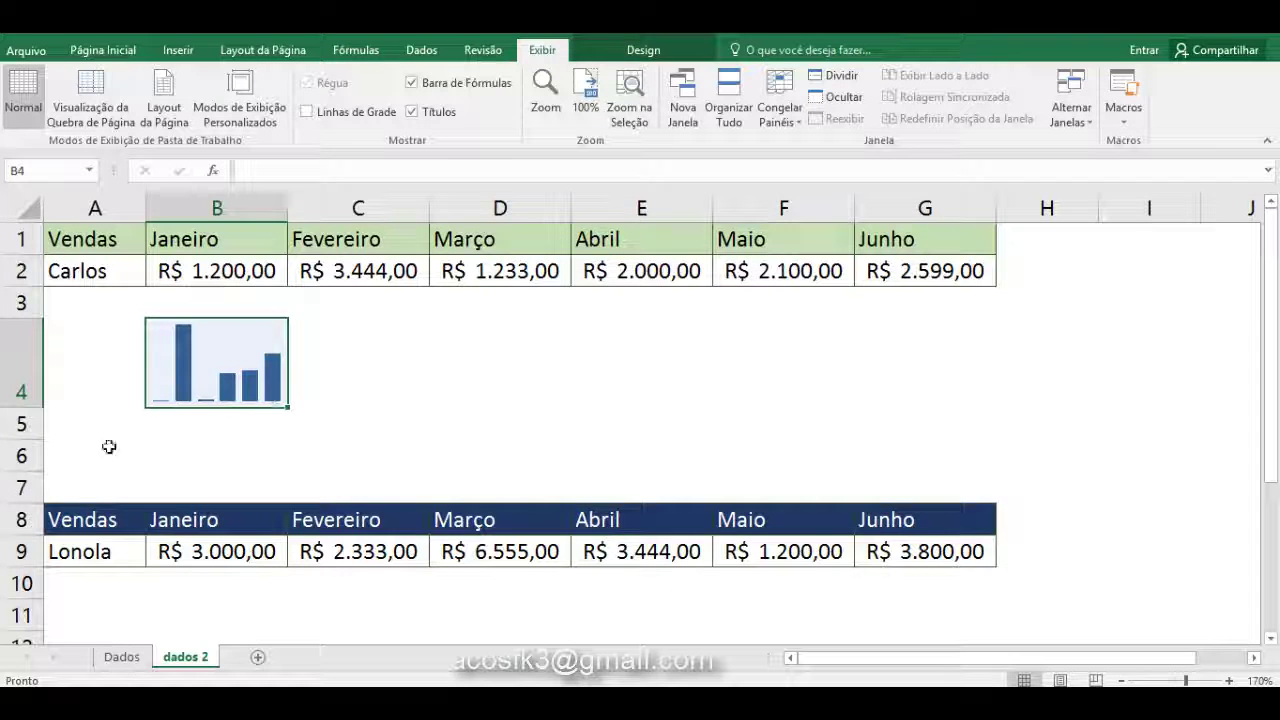
{"action": "left_click_drag", "start_coordinate": [29, 408], "coordinate": [46, 358]}
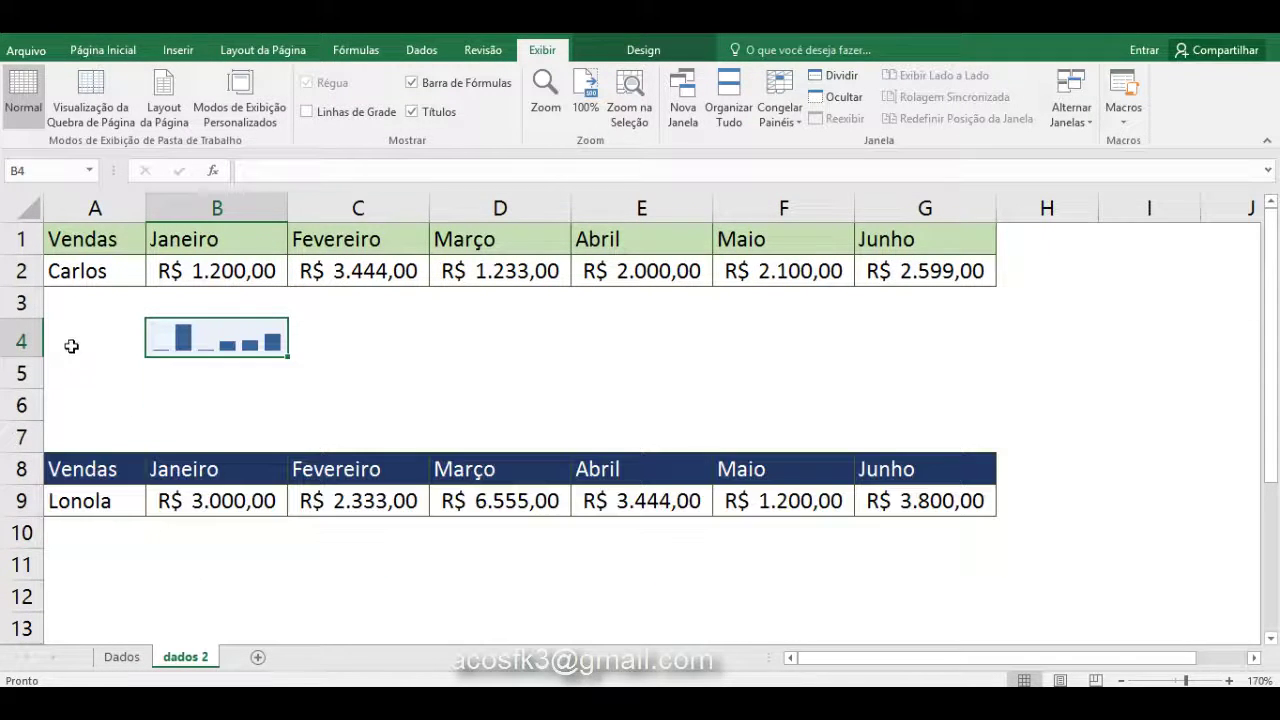
{"action": "left_click", "coordinate": [307, 117]}
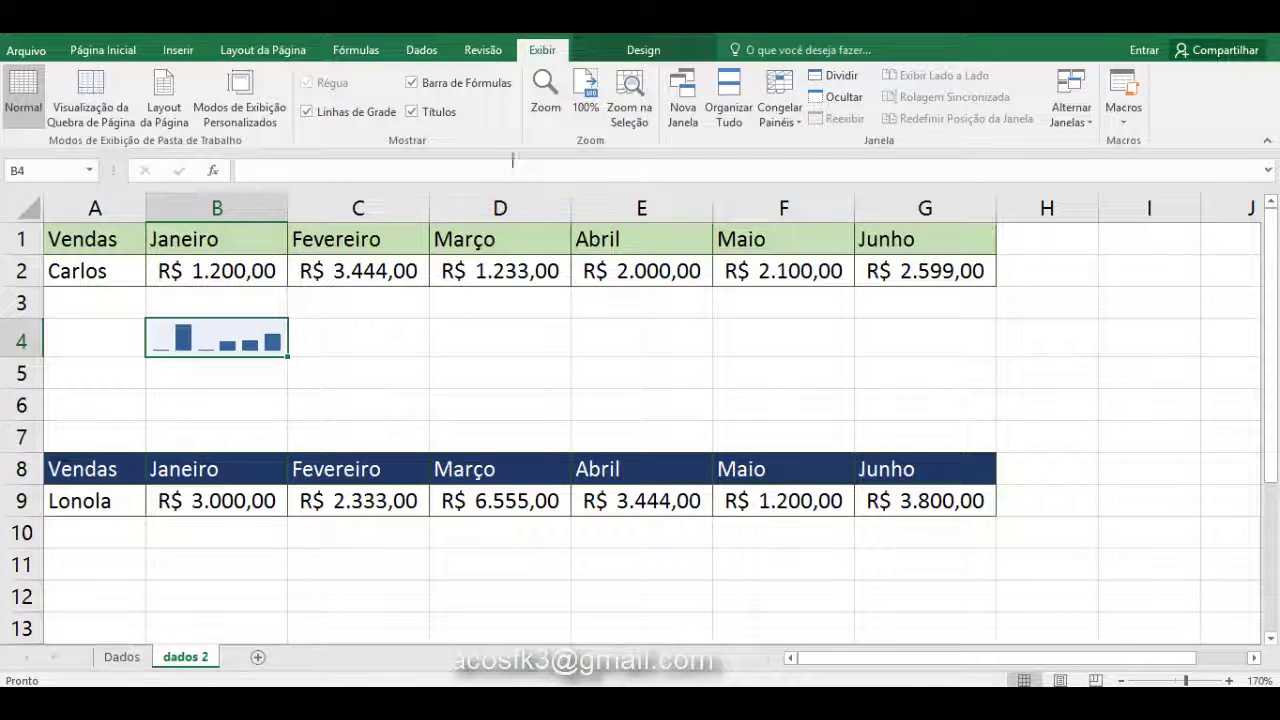
Step: Clear the column sparkline from cell B4, and merge and center the range B4:D6
{"action": "left_click", "coordinate": [634, 52]}
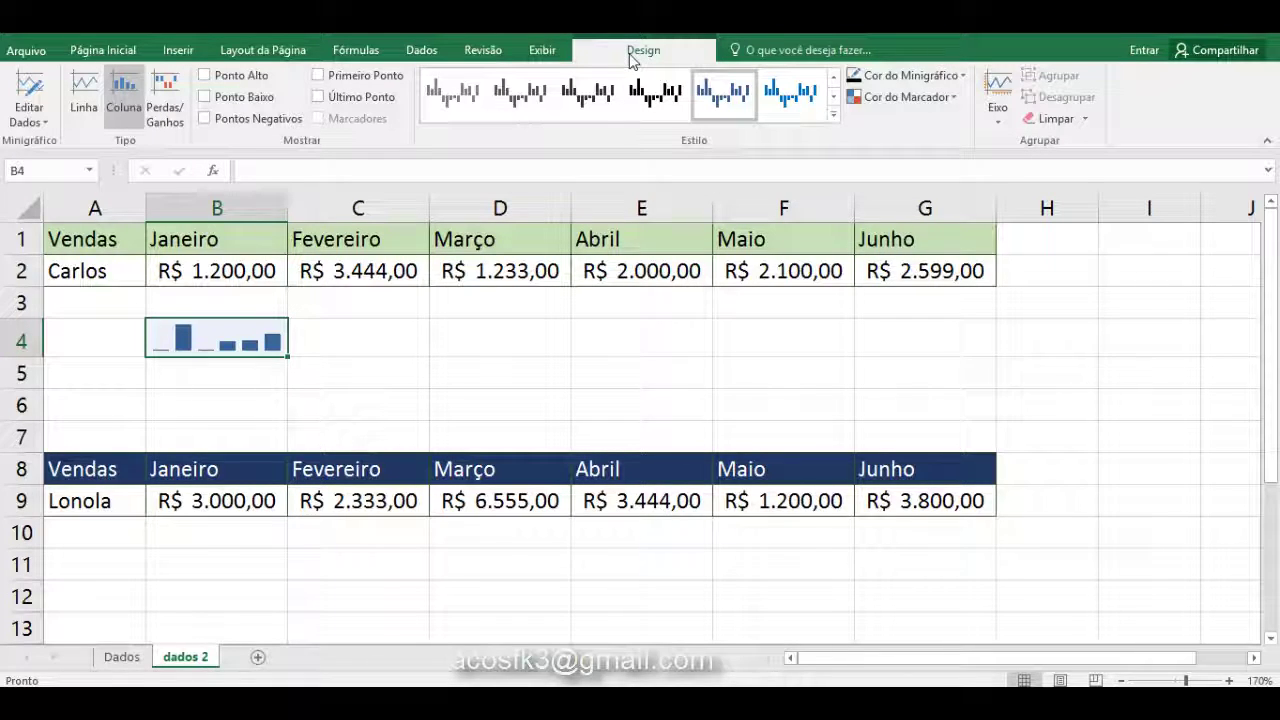
{"action": "left_click", "coordinate": [1045, 127]}
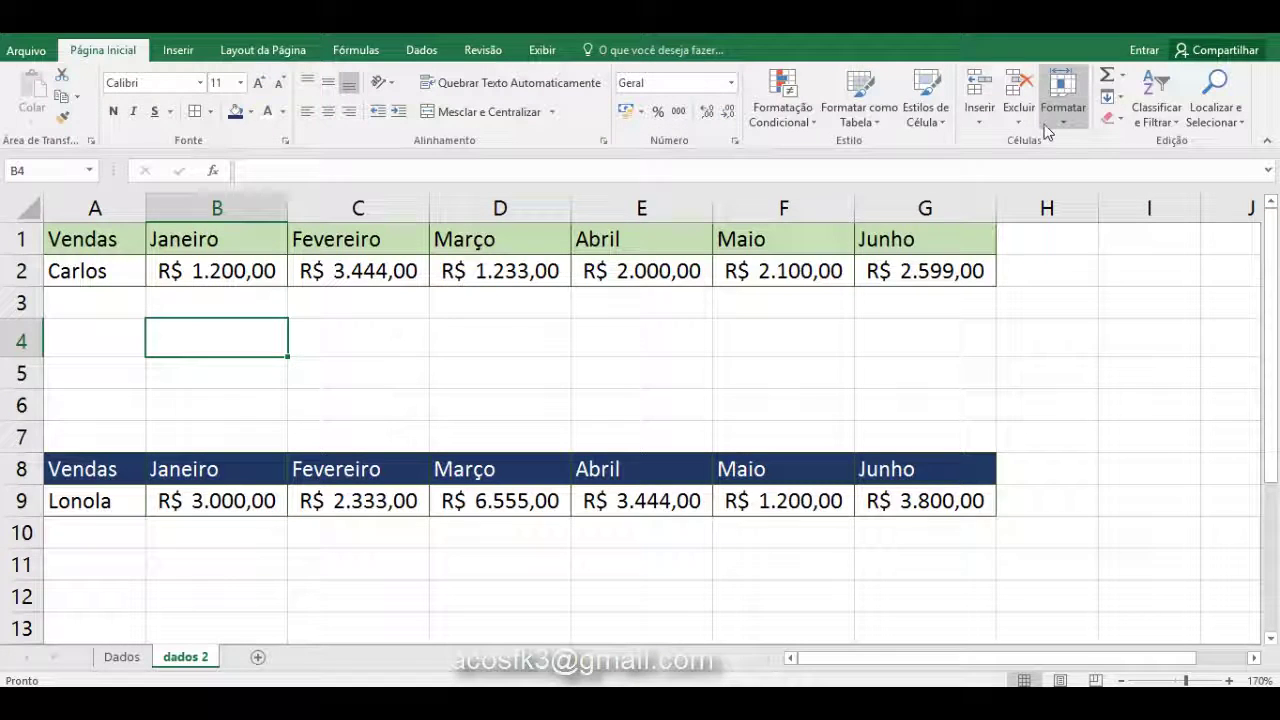
{"action": "left_click", "coordinate": [483, 347]}
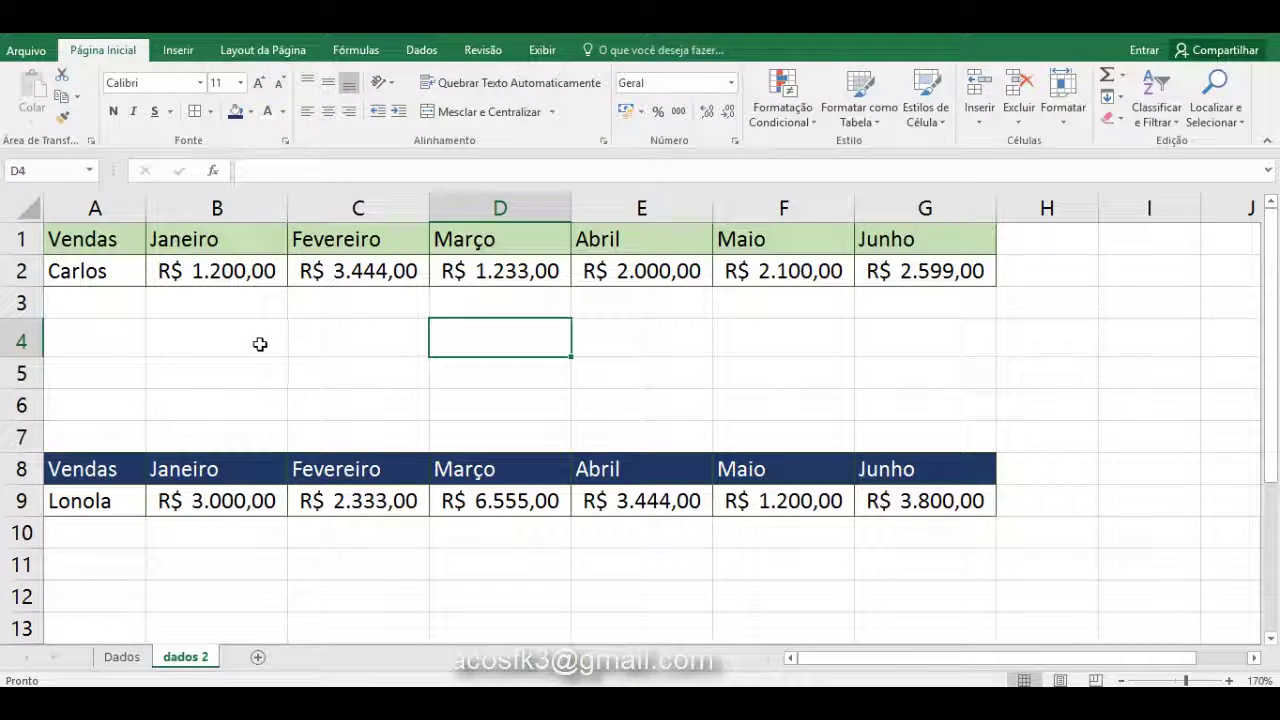
{"action": "left_click_drag", "start_coordinate": [234, 340], "coordinate": [426, 409]}
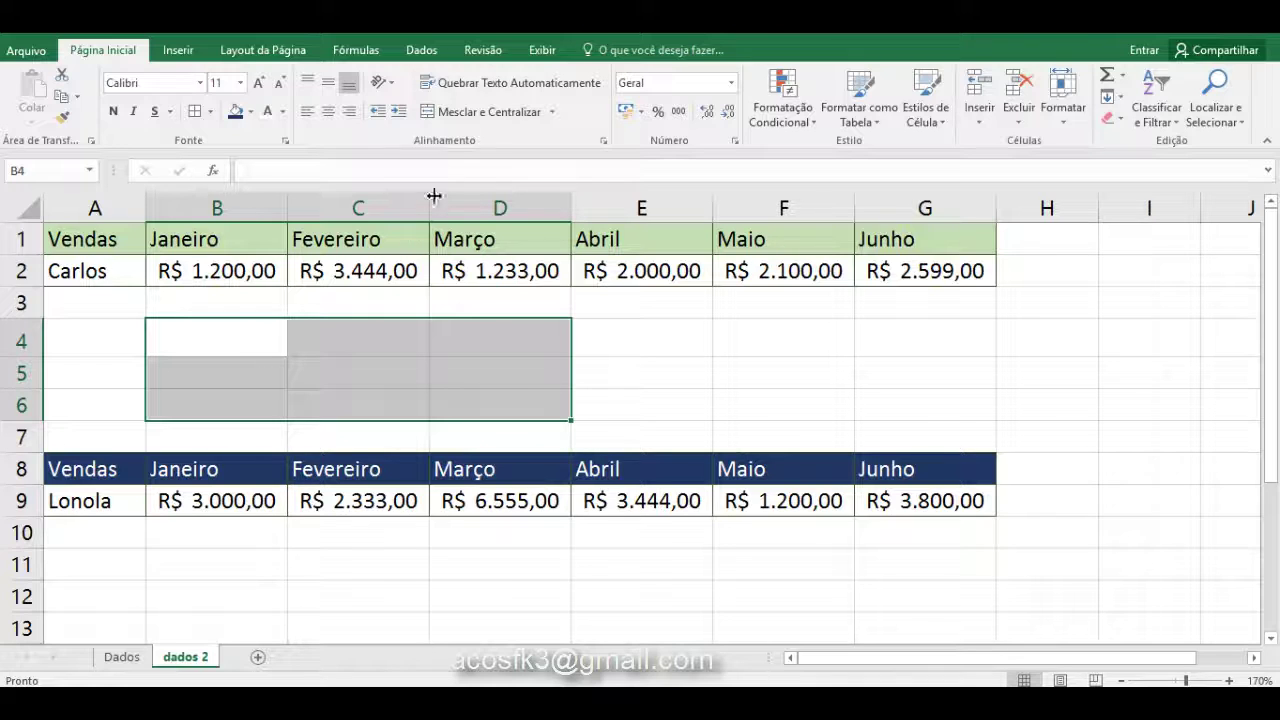
{"action": "left_click", "coordinate": [489, 118]}
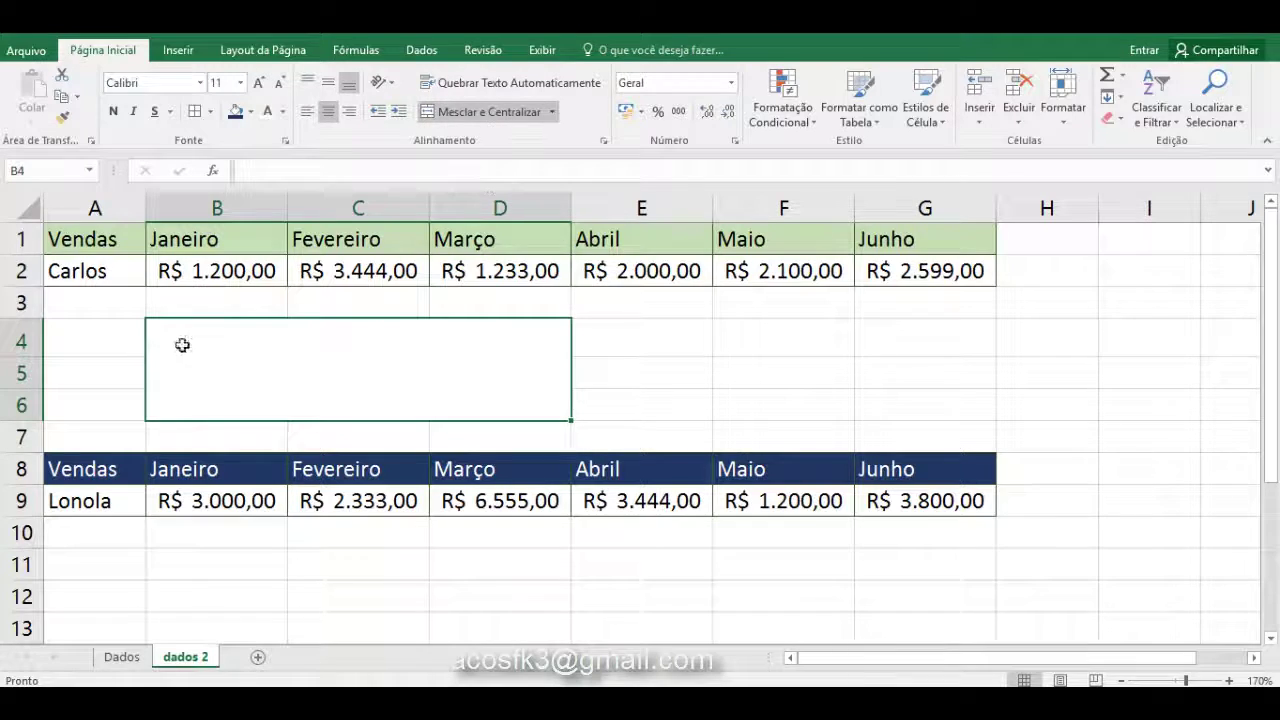
Step: Insert a column sparkline of the January to June sales in B2:G2 into the merged cell B4
{"action": "left_click_drag", "start_coordinate": [218, 275], "coordinate": [960, 266]}
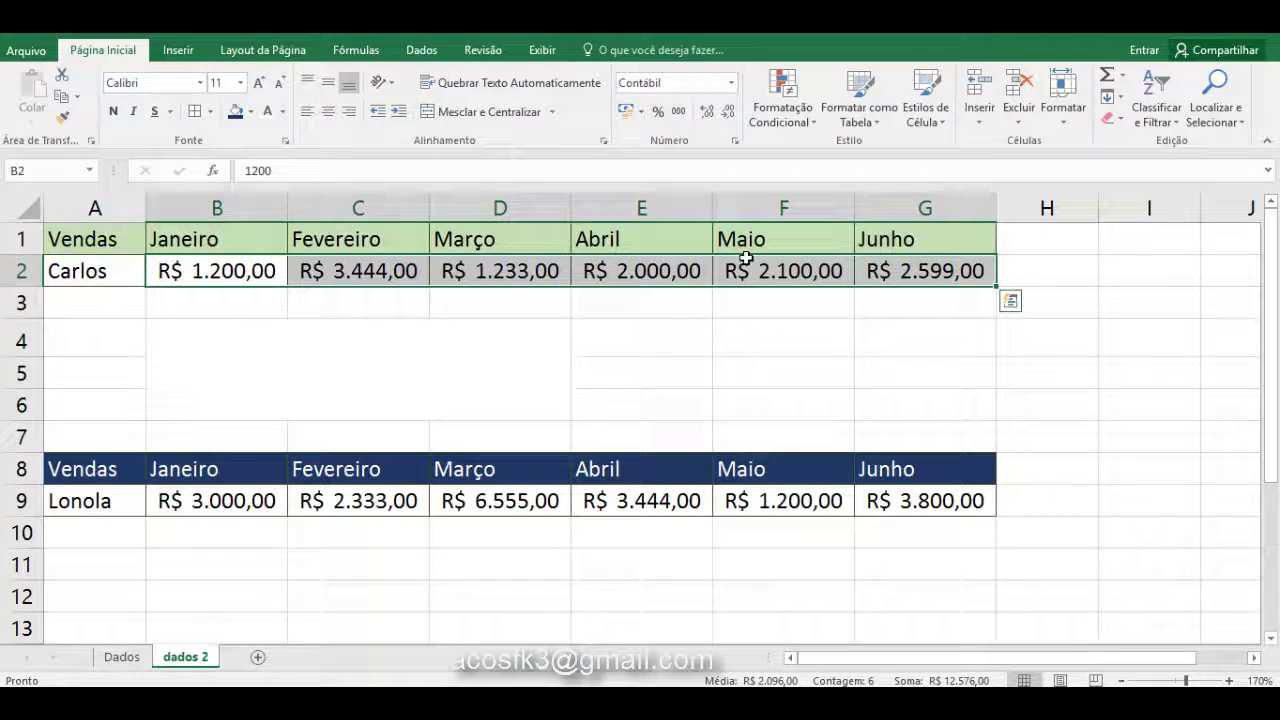
{"action": "left_click", "coordinate": [179, 55]}
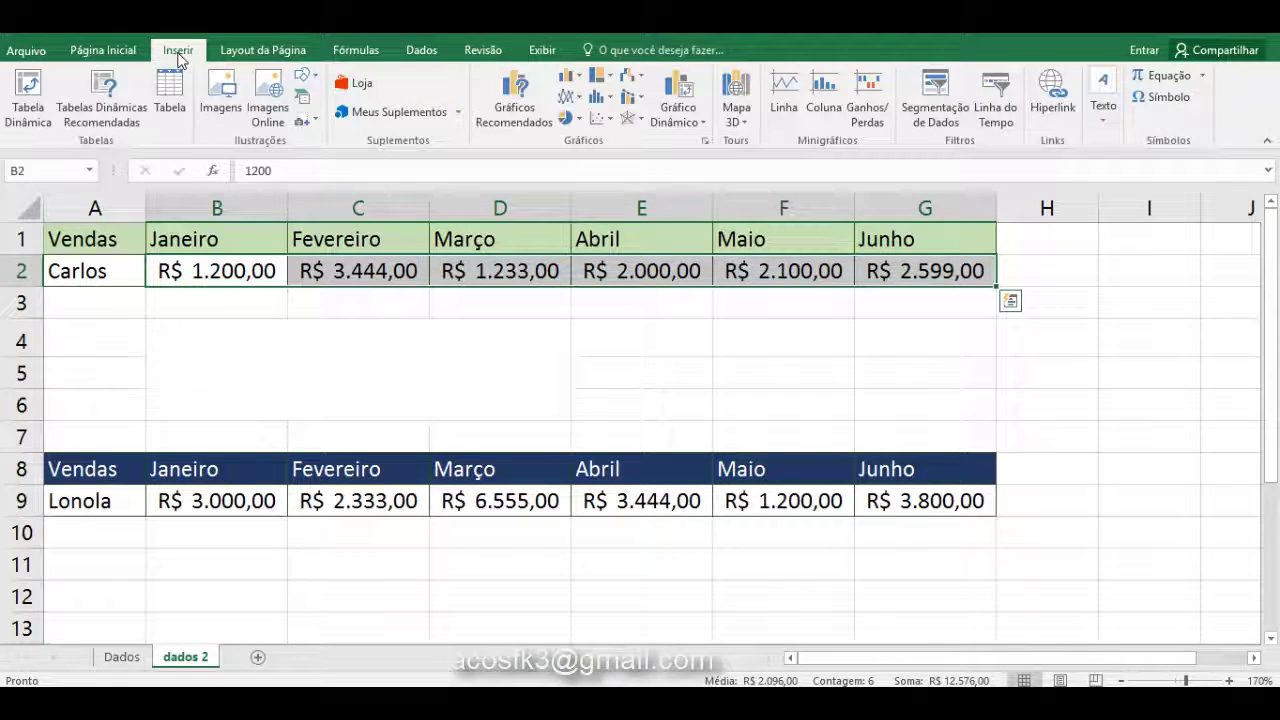
{"action": "left_click", "coordinate": [832, 106]}
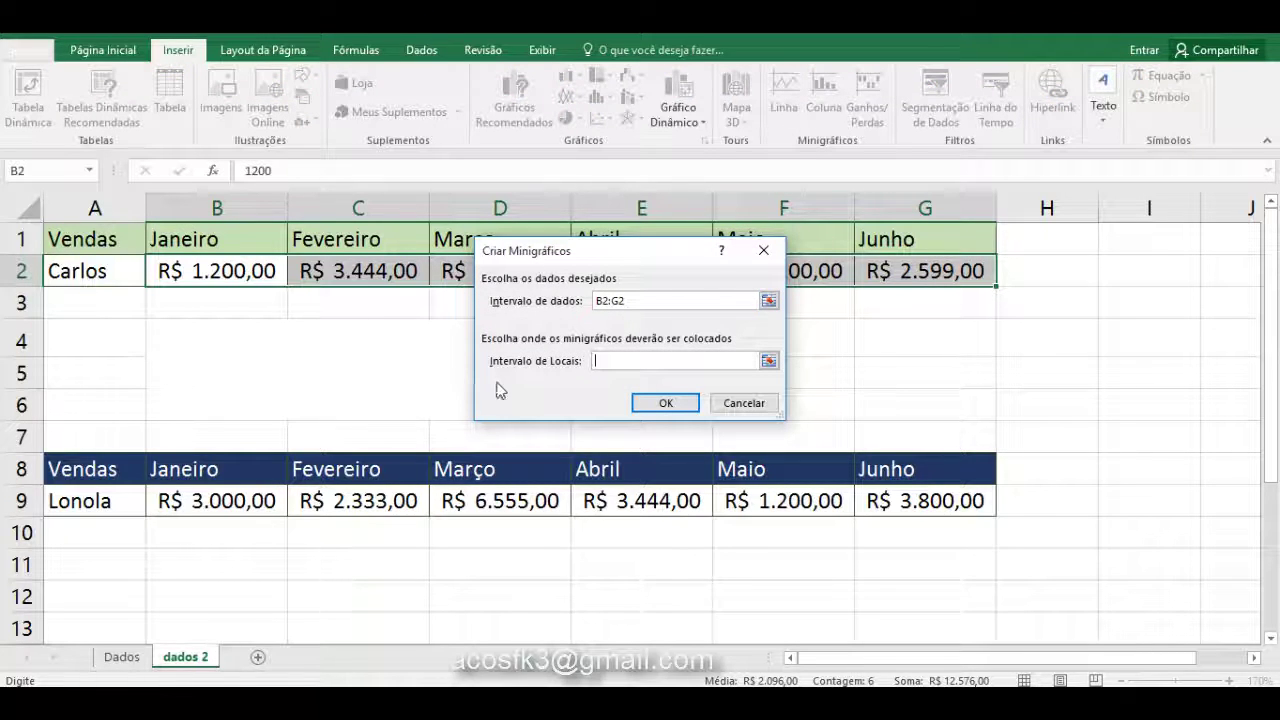
{"action": "left_click", "coordinate": [282, 379]}
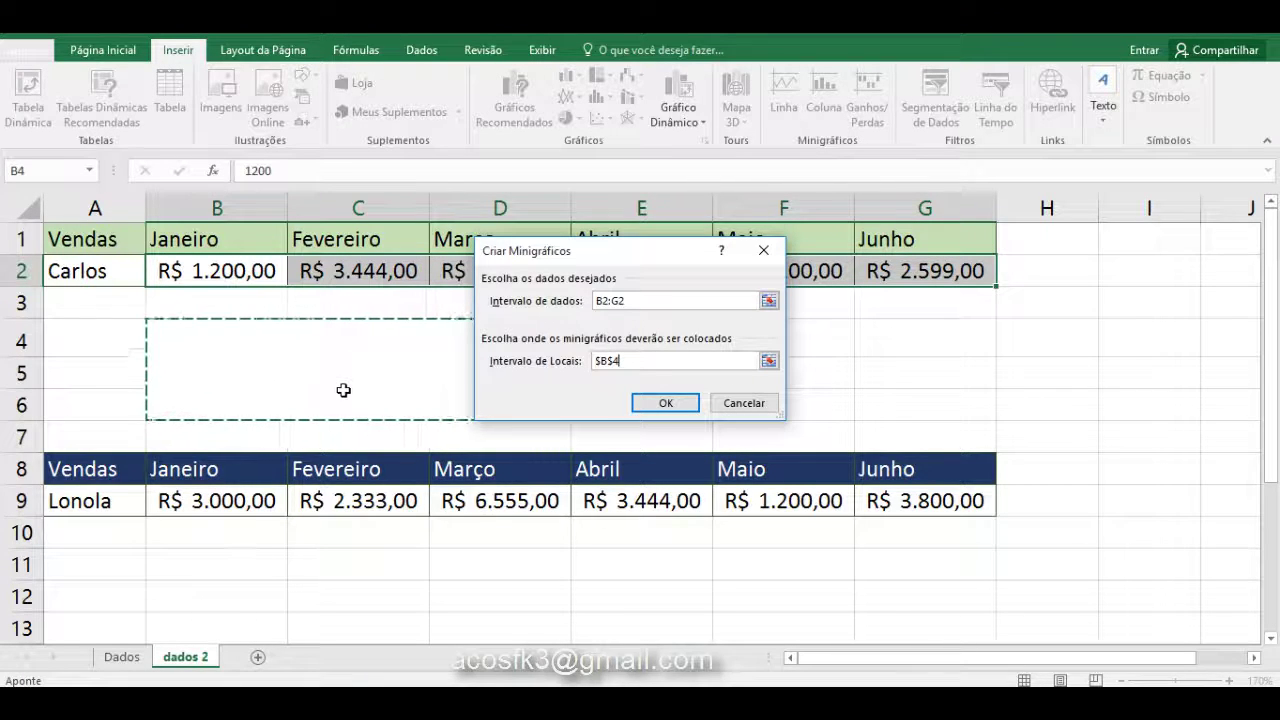
{"action": "left_click", "coordinate": [660, 405]}
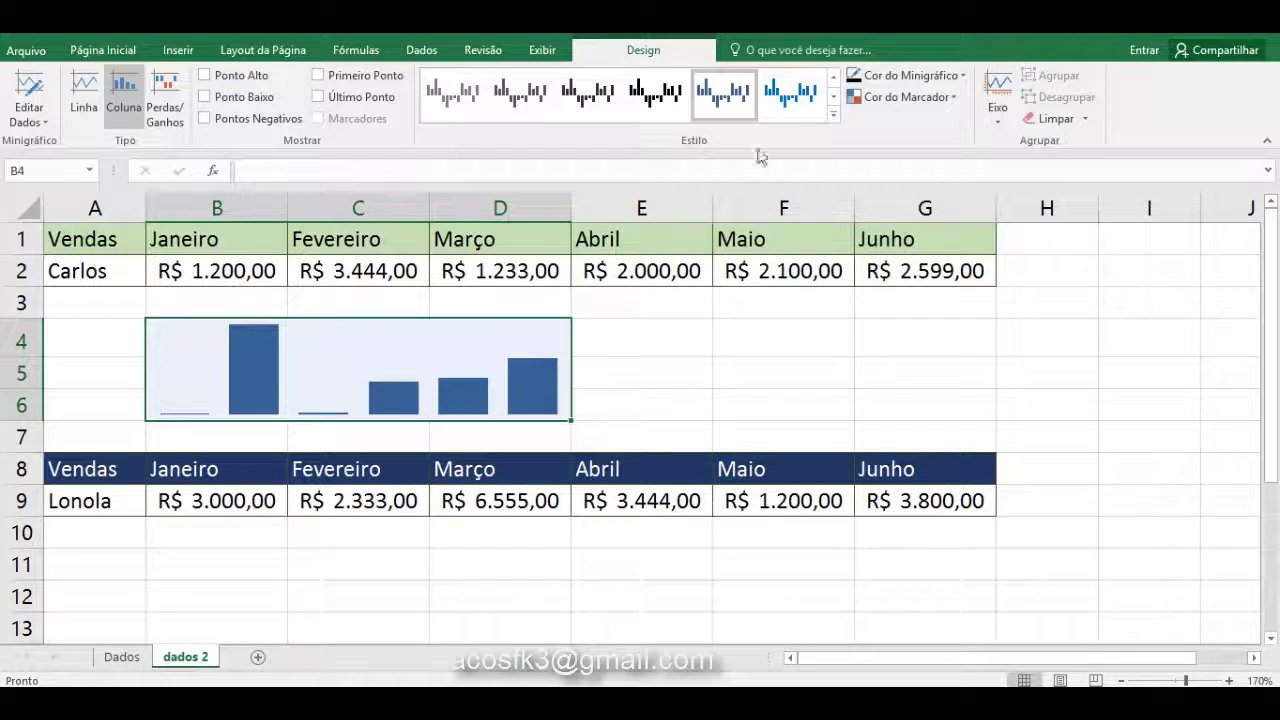
Step: Try the bright blue, gold, green and orange styles on the column sparkline, and apply the light blue style
{"action": "left_click", "coordinate": [834, 116]}
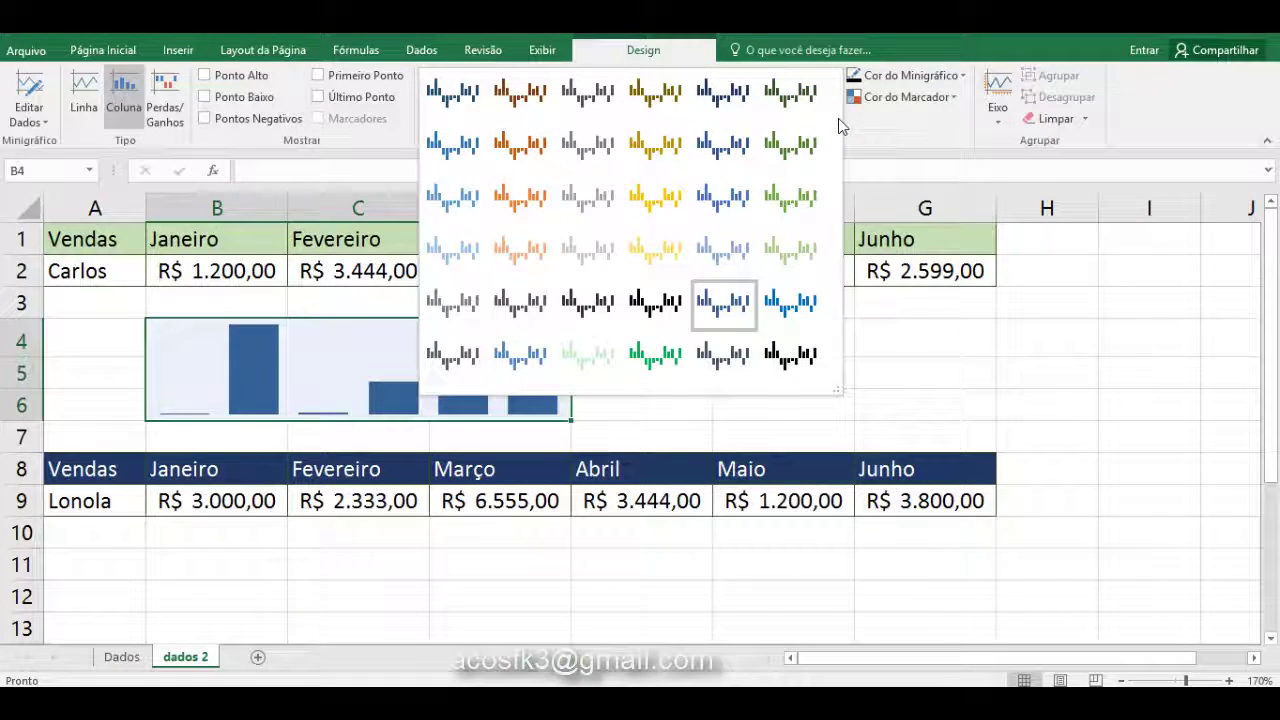
{"action": "left_click", "coordinate": [786, 316]}
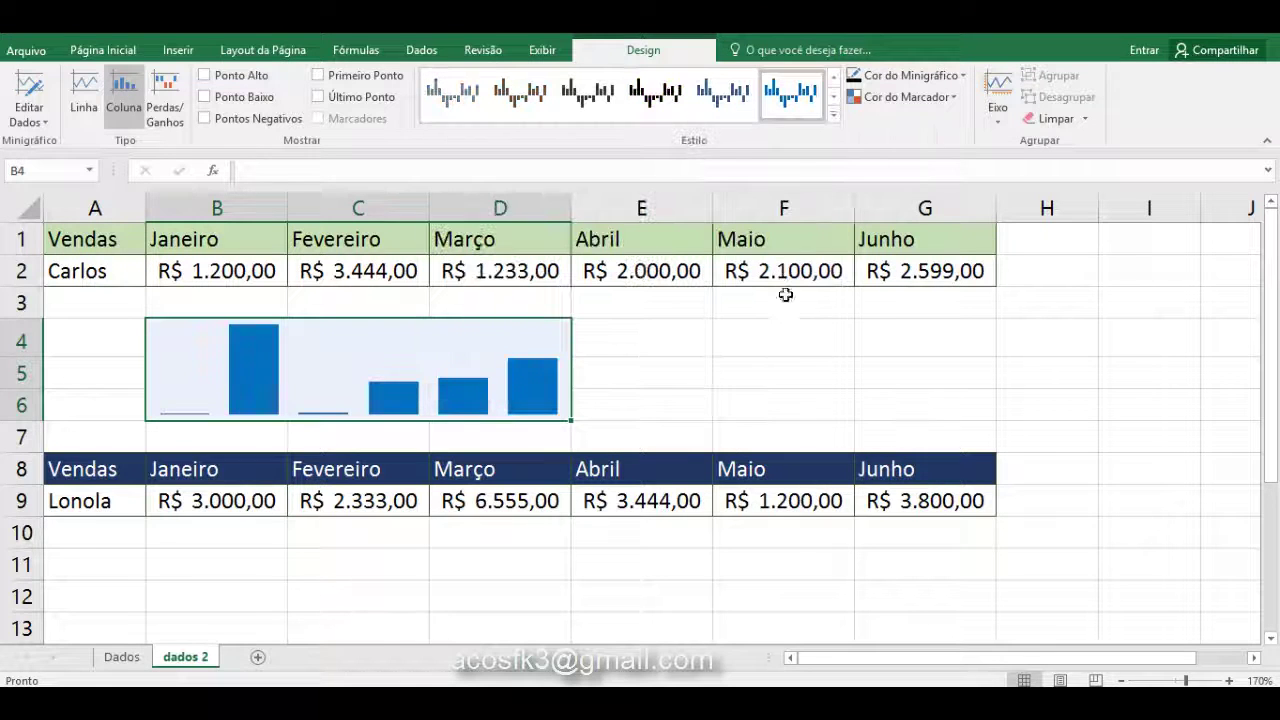
{"action": "left_click", "coordinate": [834, 116]}
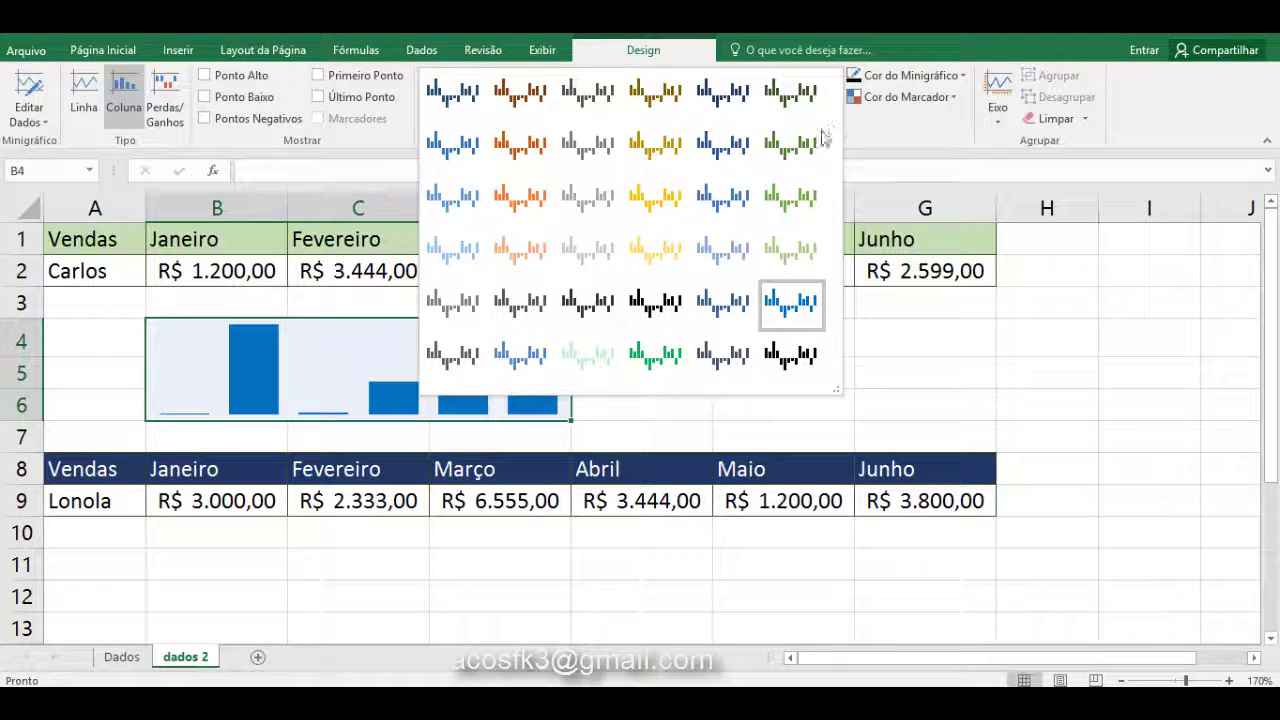
{"action": "left_click", "coordinate": [650, 202]}
{"action": "left_click", "coordinate": [834, 118]}
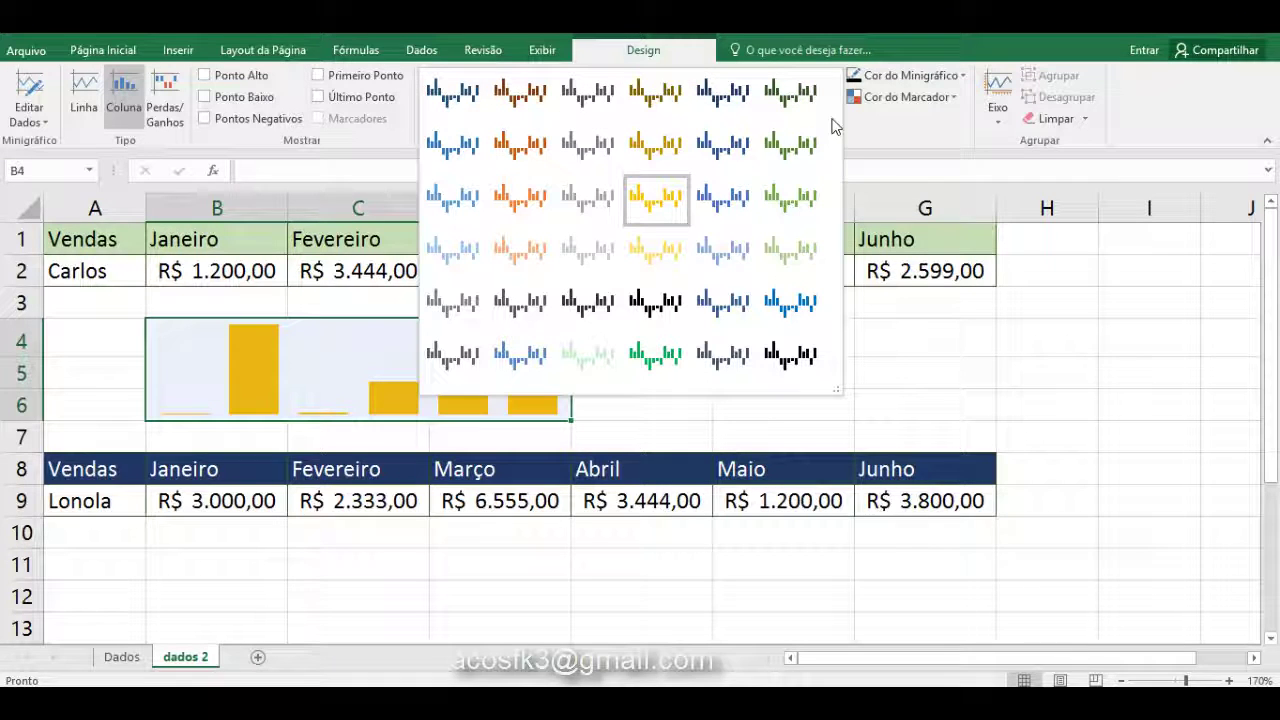
{"action": "left_click", "coordinate": [801, 198]}
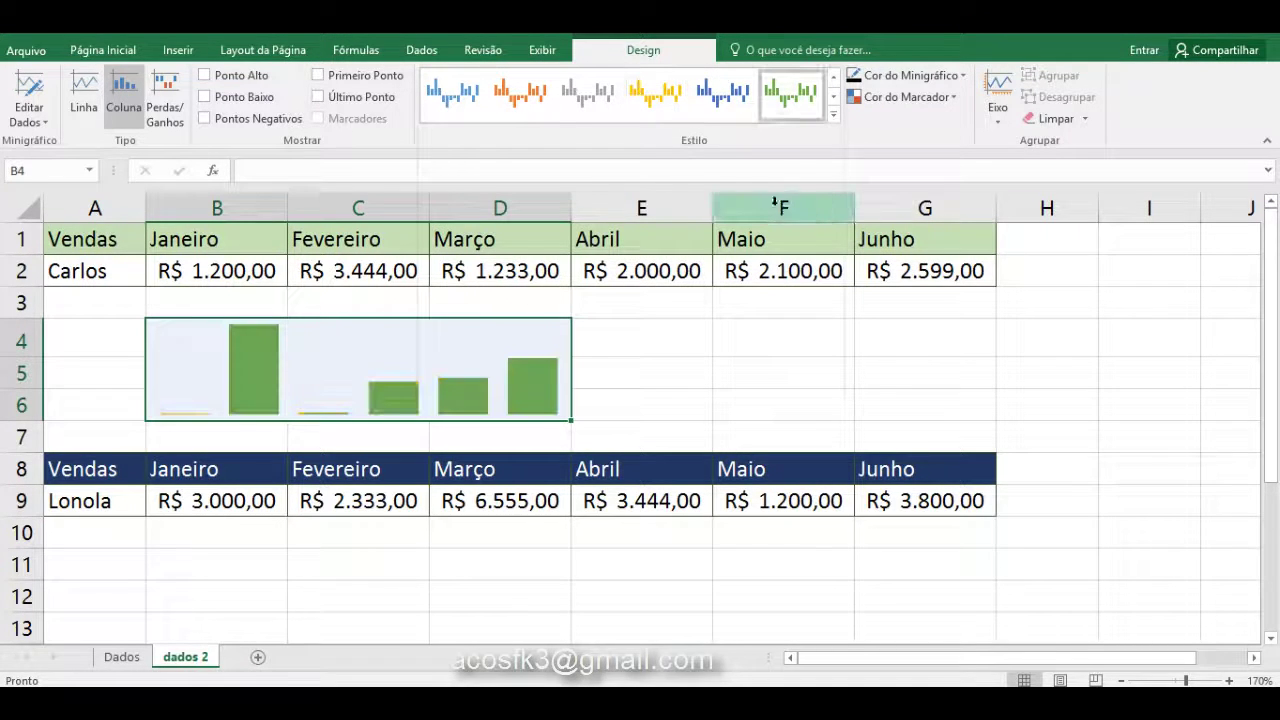
{"action": "left_click", "coordinate": [516, 112]}
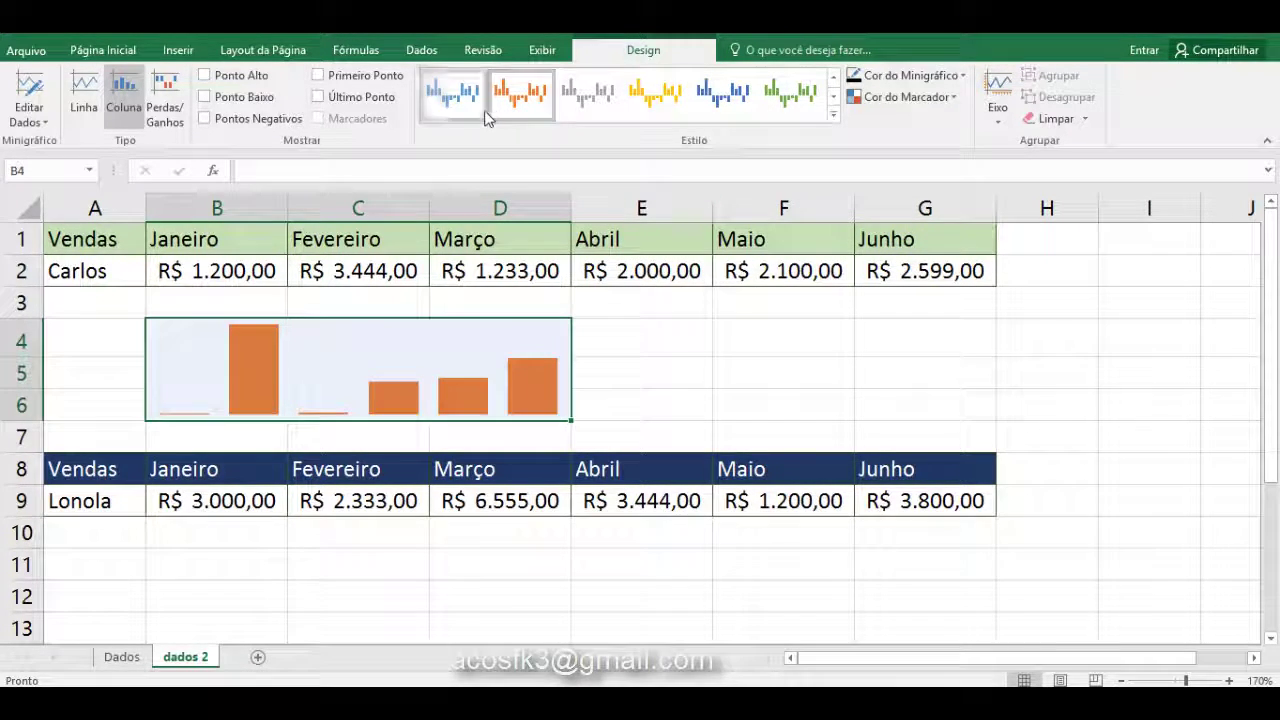
{"action": "left_click", "coordinate": [487, 117]}
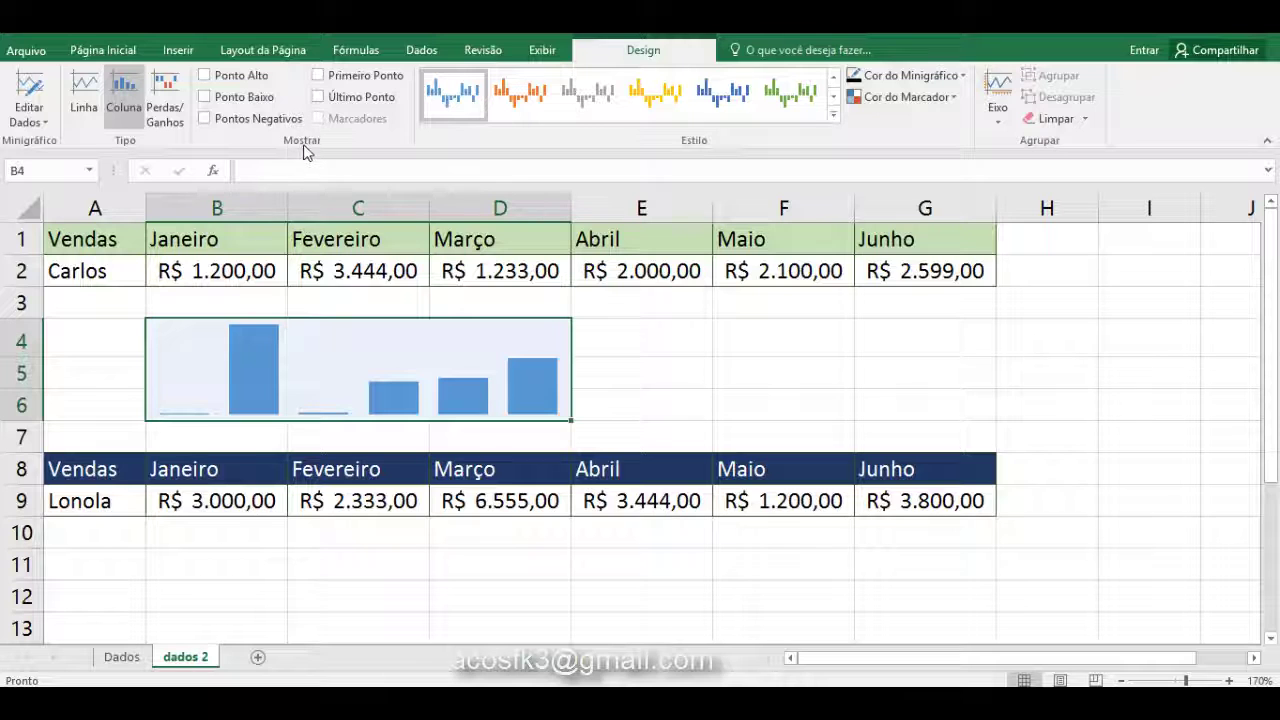
Step: Highlight the sparkline's high point and last point, and change its type to line after trying the win/loss type
{"action": "left_click", "coordinate": [204, 76]}
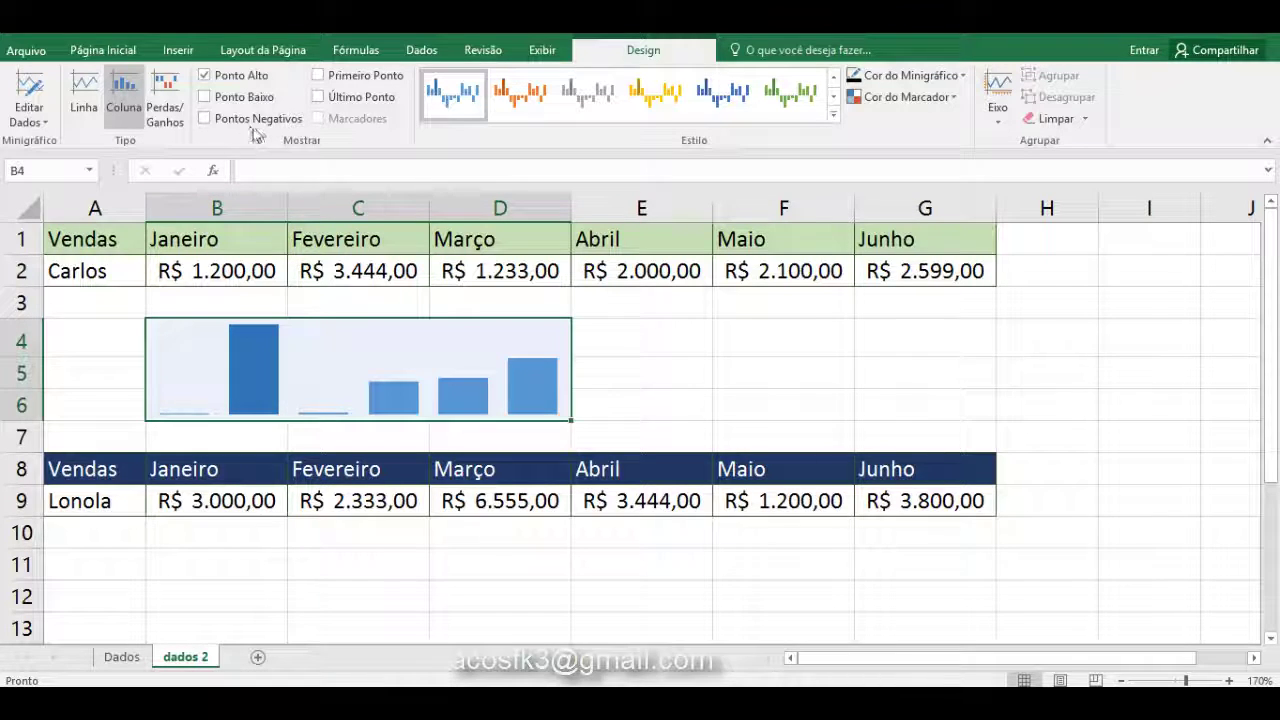
{"action": "left_click", "coordinate": [318, 97]}
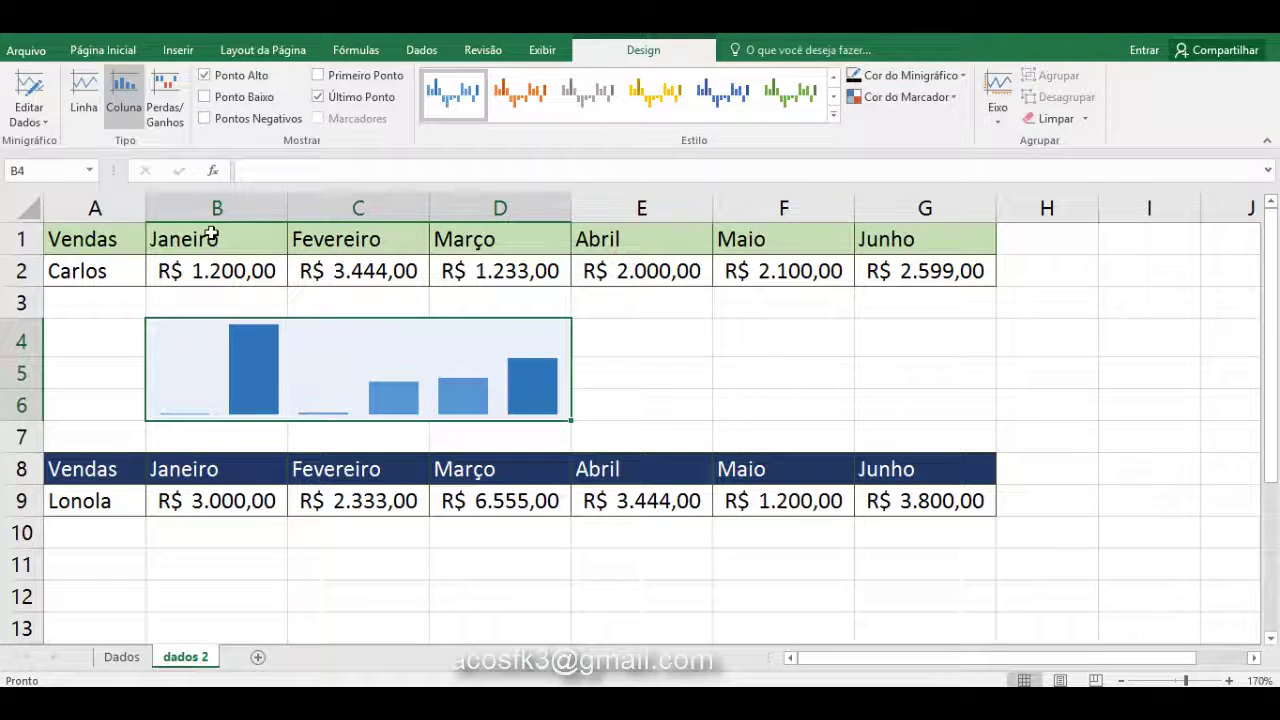
{"action": "left_click", "coordinate": [84, 100]}
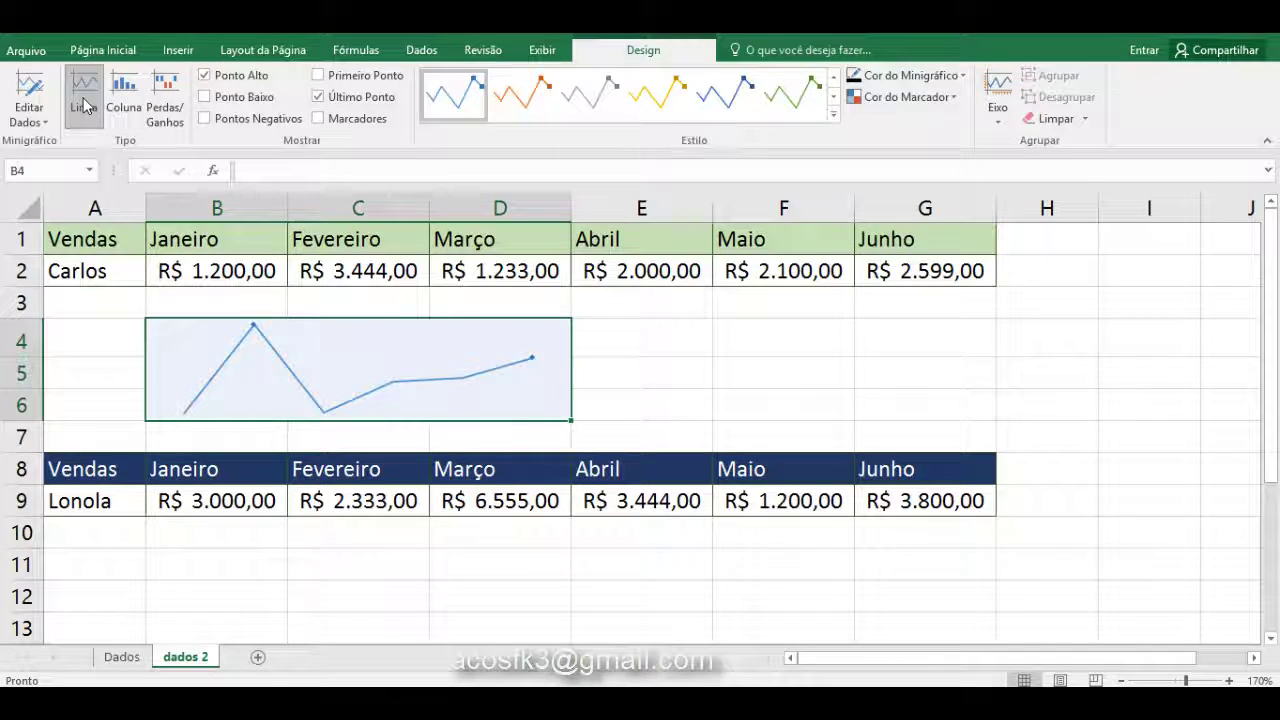
{"action": "left_click", "coordinate": [160, 103]}
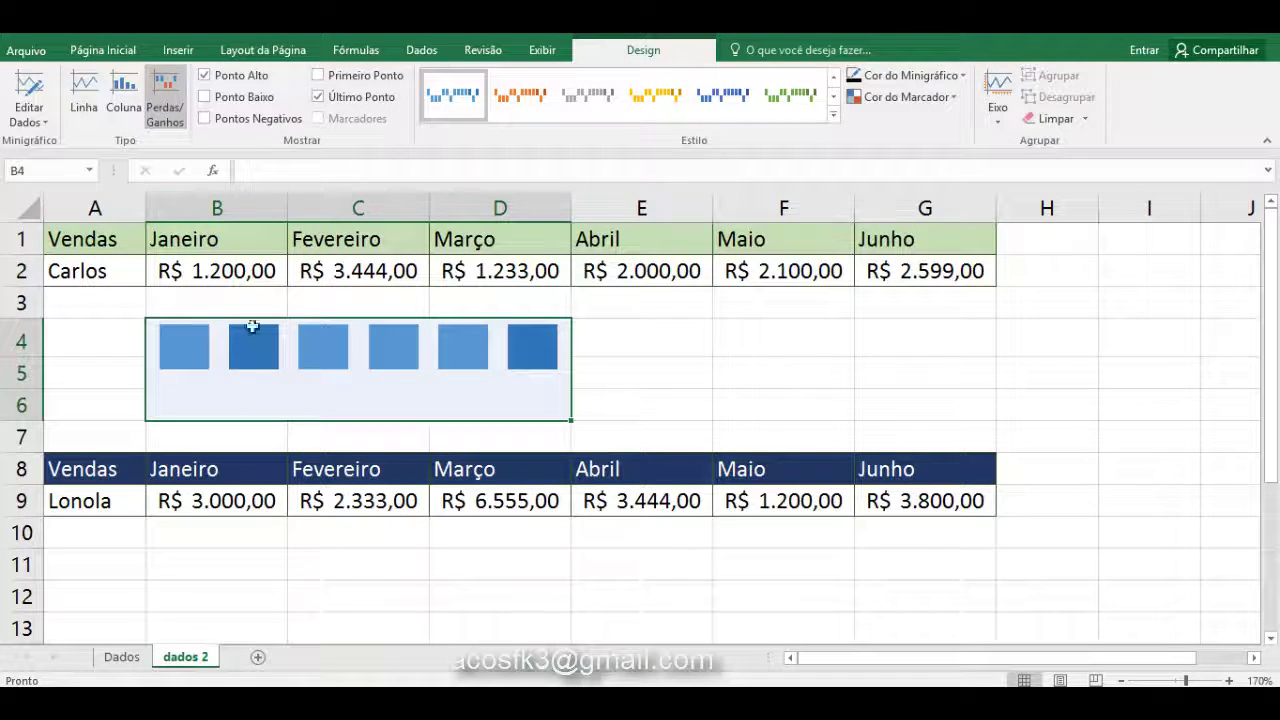
{"action": "left_click", "coordinate": [96, 102]}
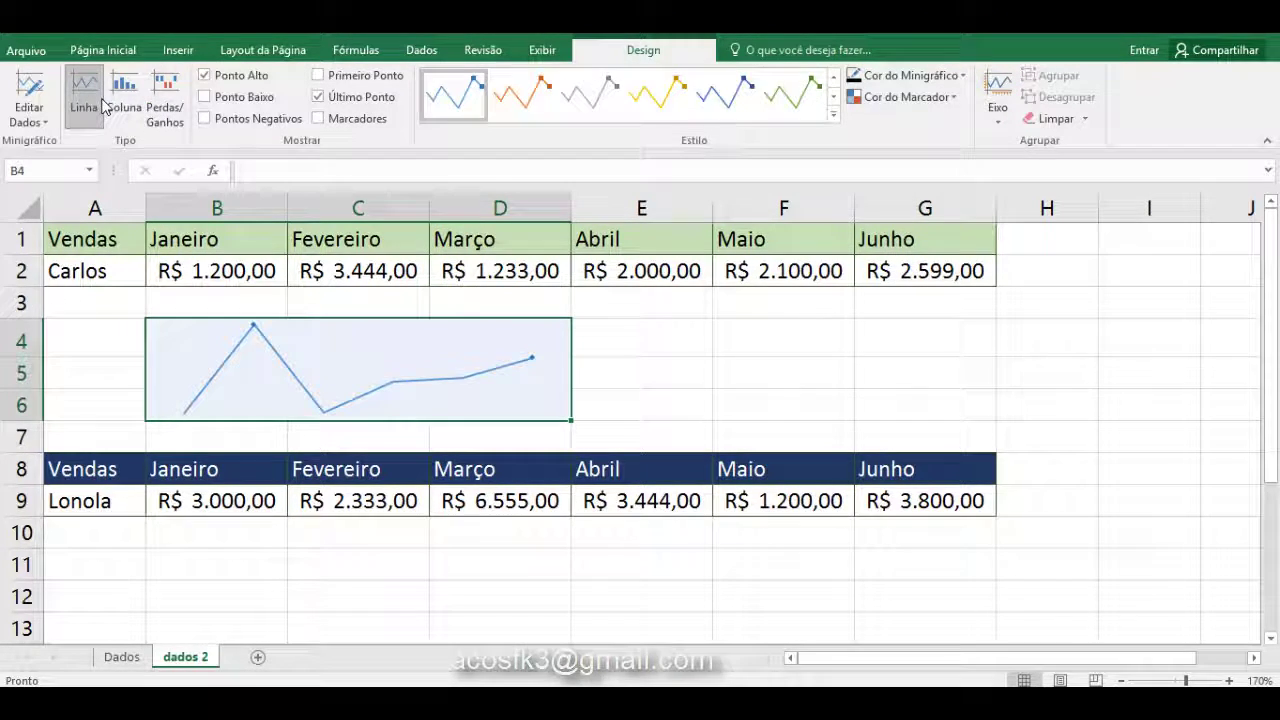
{"action": "left_click", "coordinate": [40, 124]}
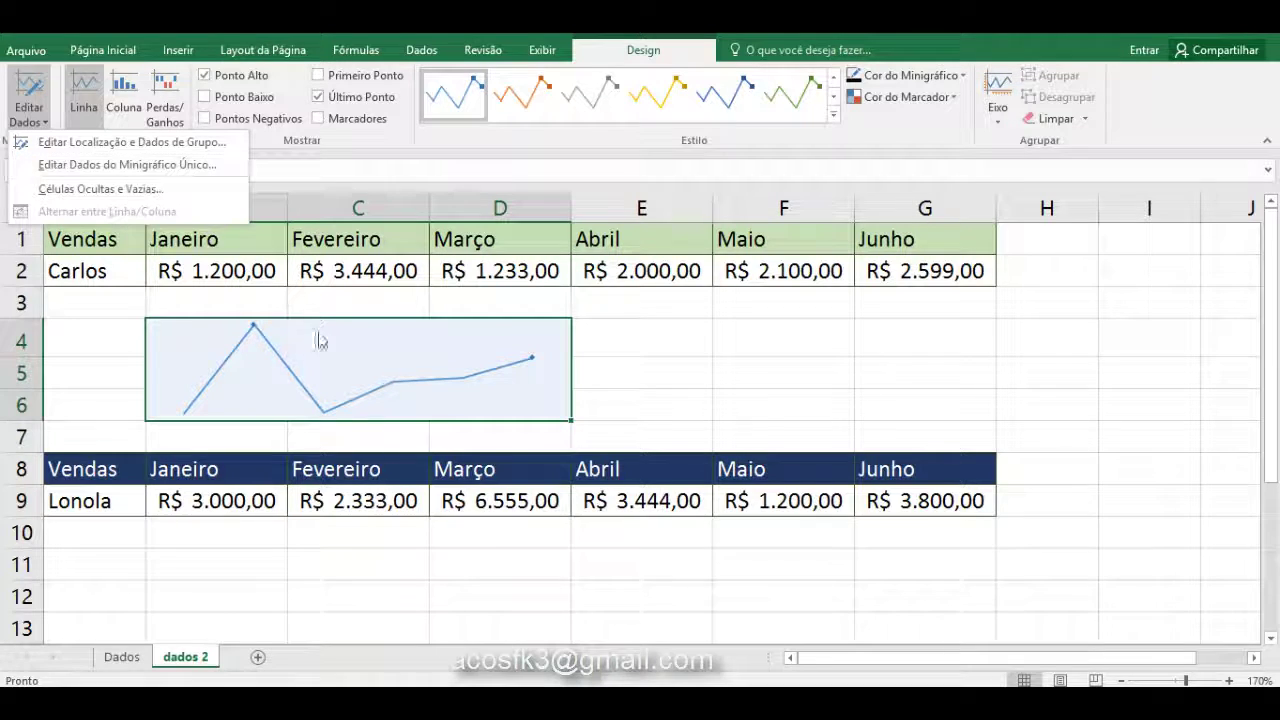
{"action": "left_click", "coordinate": [325, 507]}
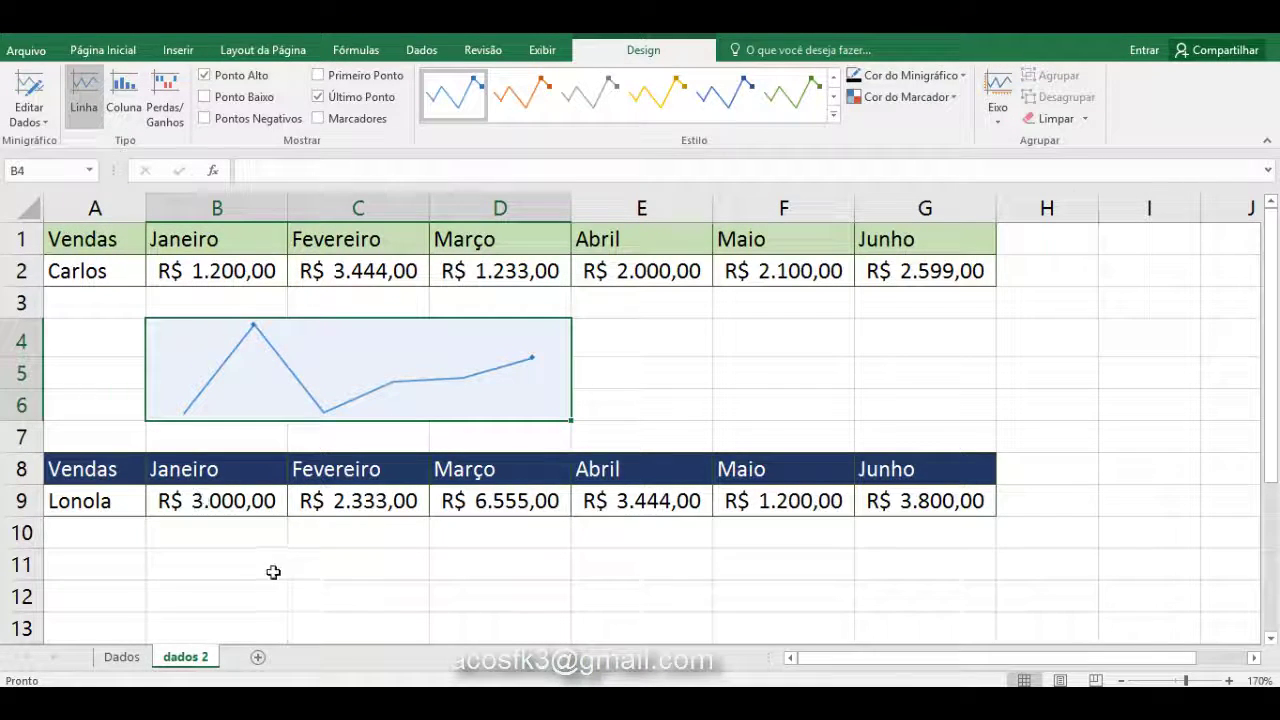
Step: Merge and center the empty range B10:G12 below the second sales table
{"action": "left_click_drag", "start_coordinate": [230, 560], "coordinate": [900, 597]}
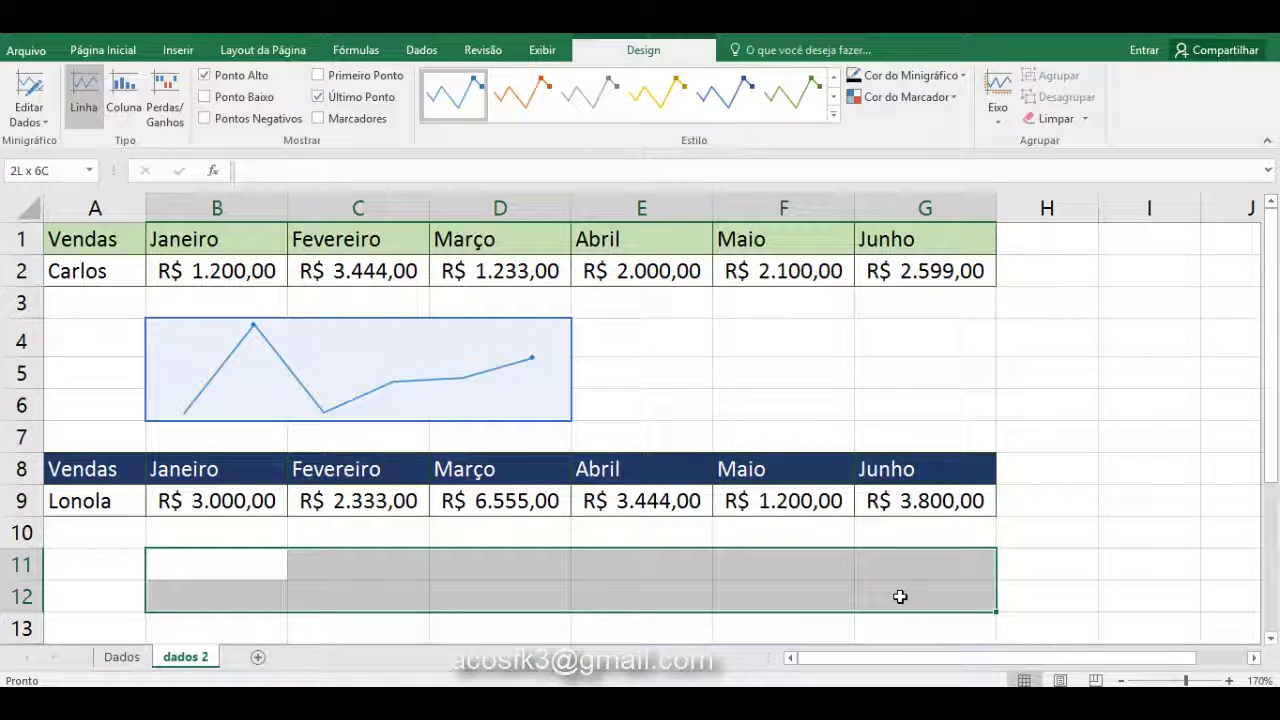
{"action": "left_click_drag", "start_coordinate": [900, 597], "coordinate": [894, 569]}
{"action": "left_click_drag", "start_coordinate": [231, 531], "coordinate": [853, 608]}
{"action": "left_click_drag", "start_coordinate": [872, 609], "coordinate": [872, 609]}
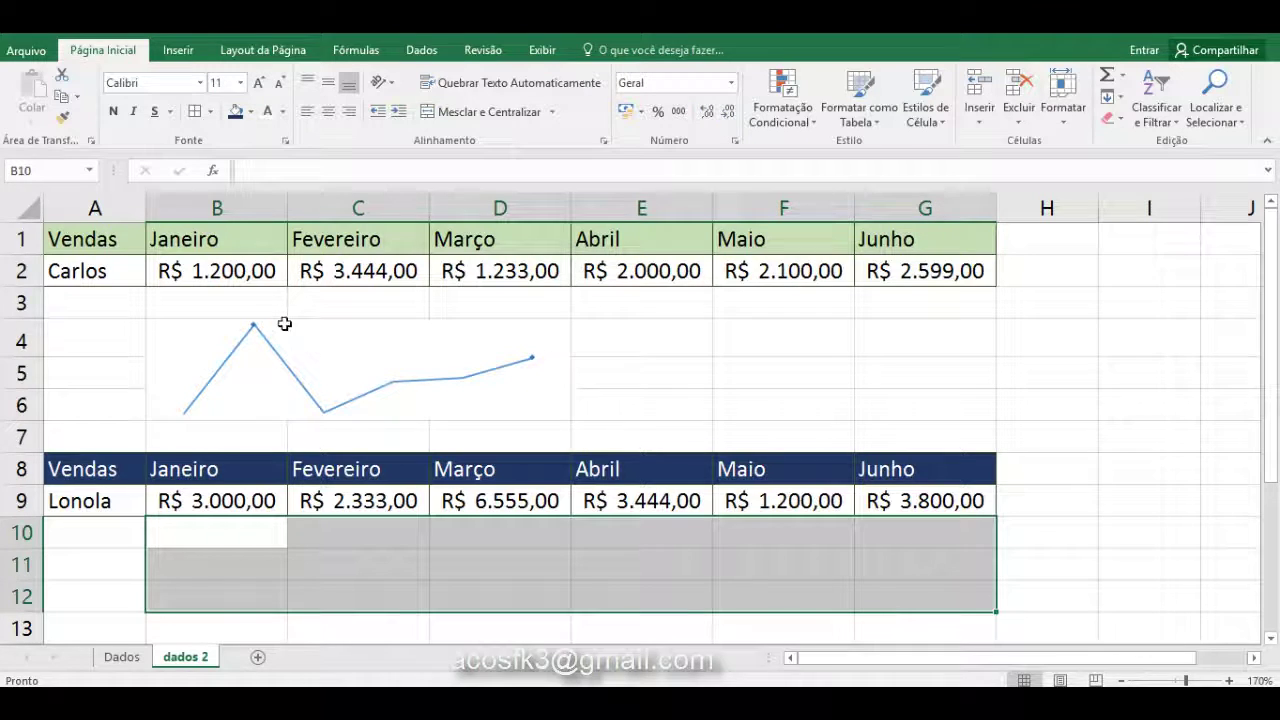
{"action": "left_click", "coordinate": [462, 114]}
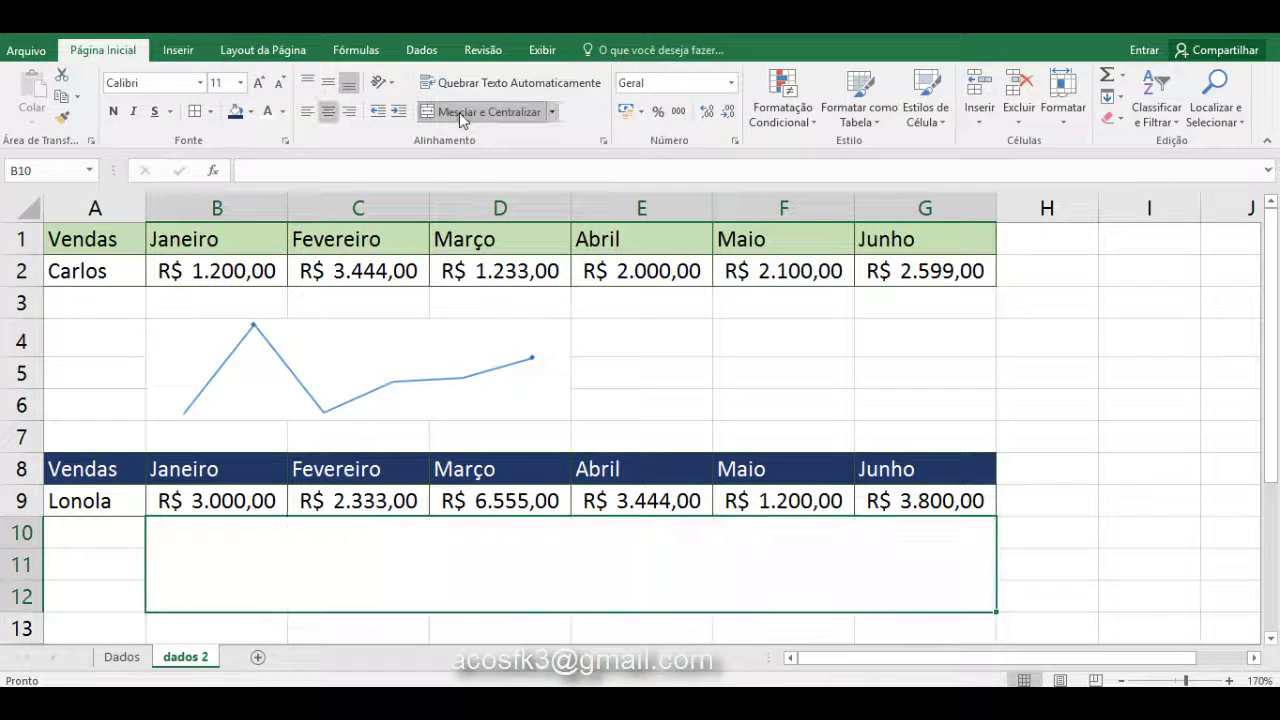
Step: Insert a column sparkline of the January to June sales in B9:G9 into the merged cell B10
{"action": "left_click_drag", "start_coordinate": [192, 502], "coordinate": [872, 501]}
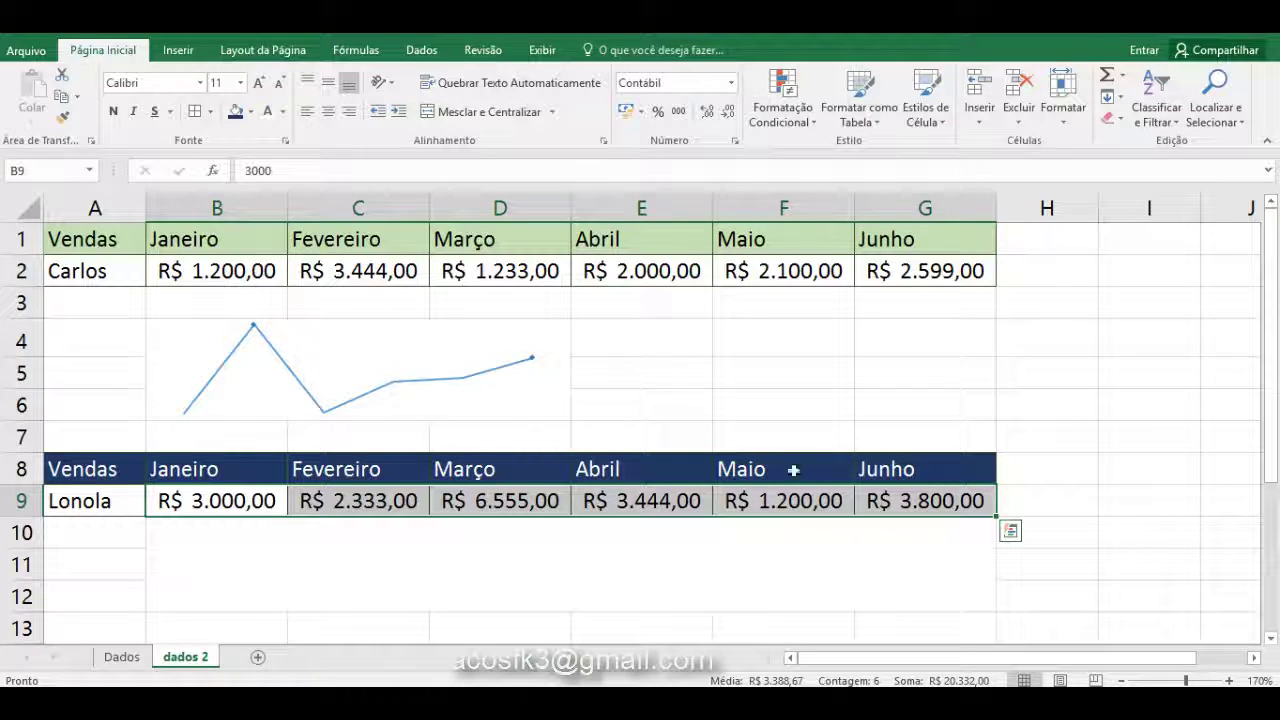
{"action": "left_click", "coordinate": [179, 50]}
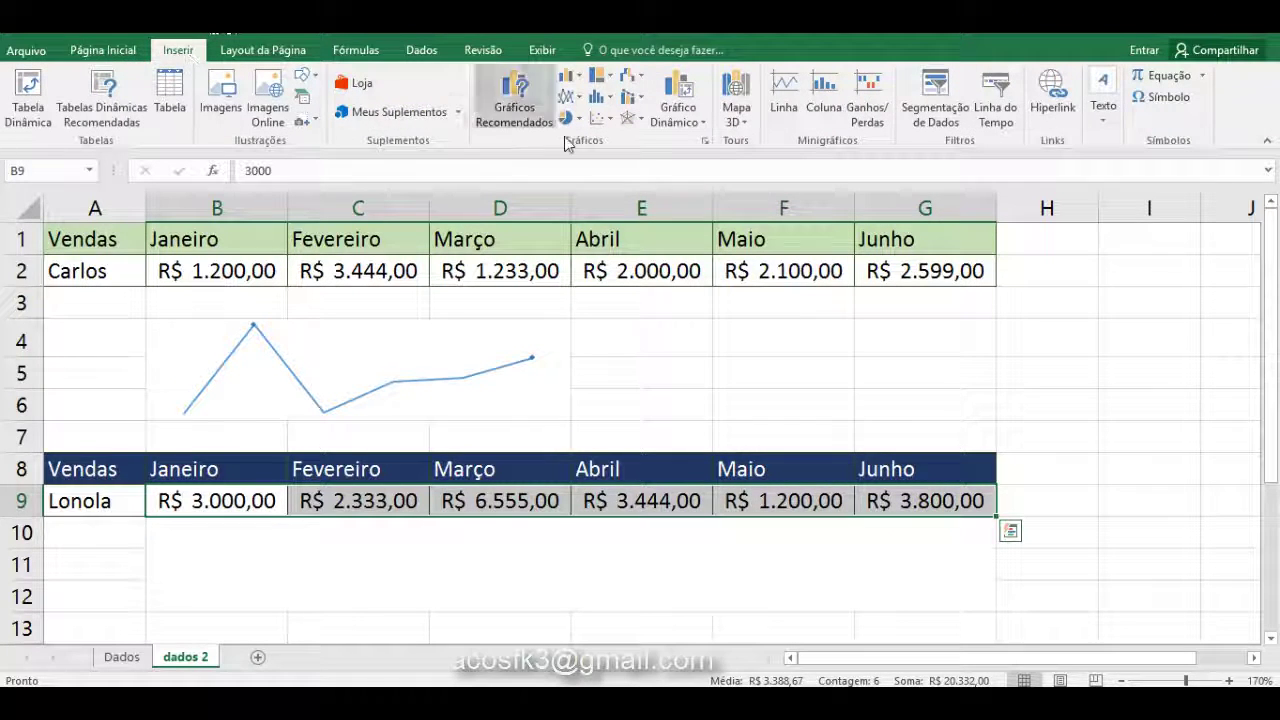
{"action": "left_click", "coordinate": [823, 117]}
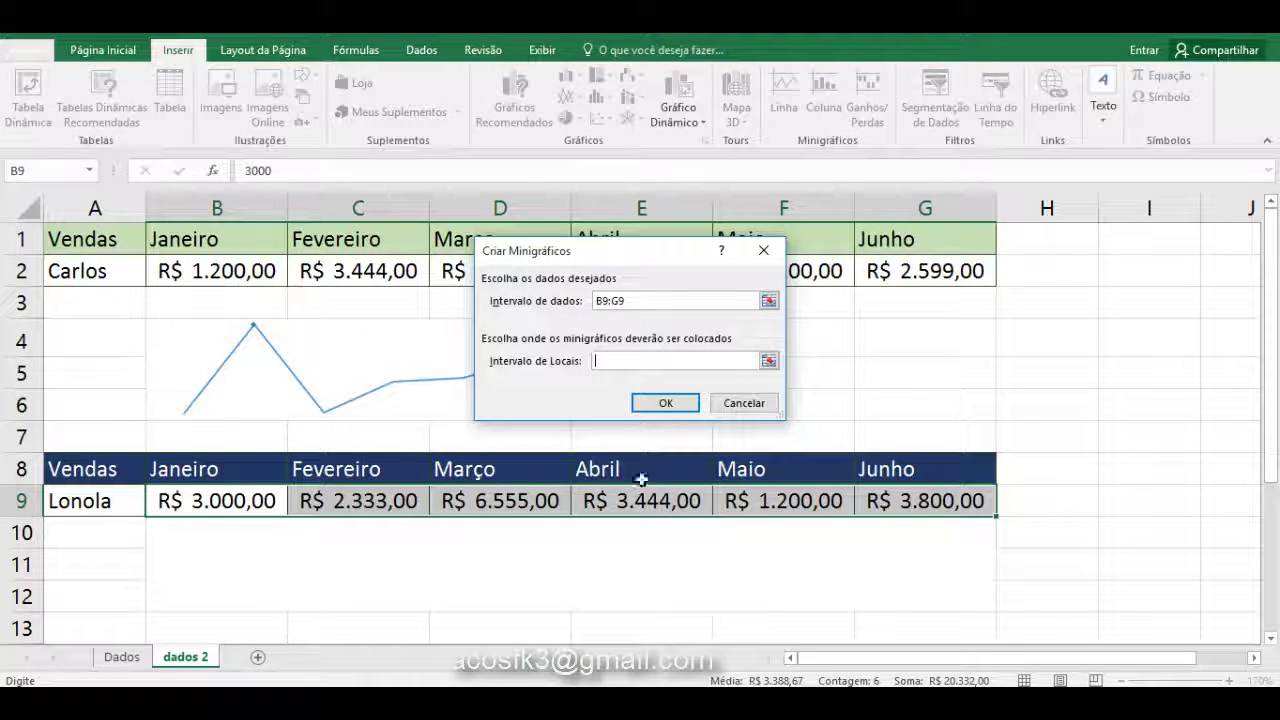
{"action": "left_click_drag", "start_coordinate": [216, 532], "coordinate": [513, 584]}
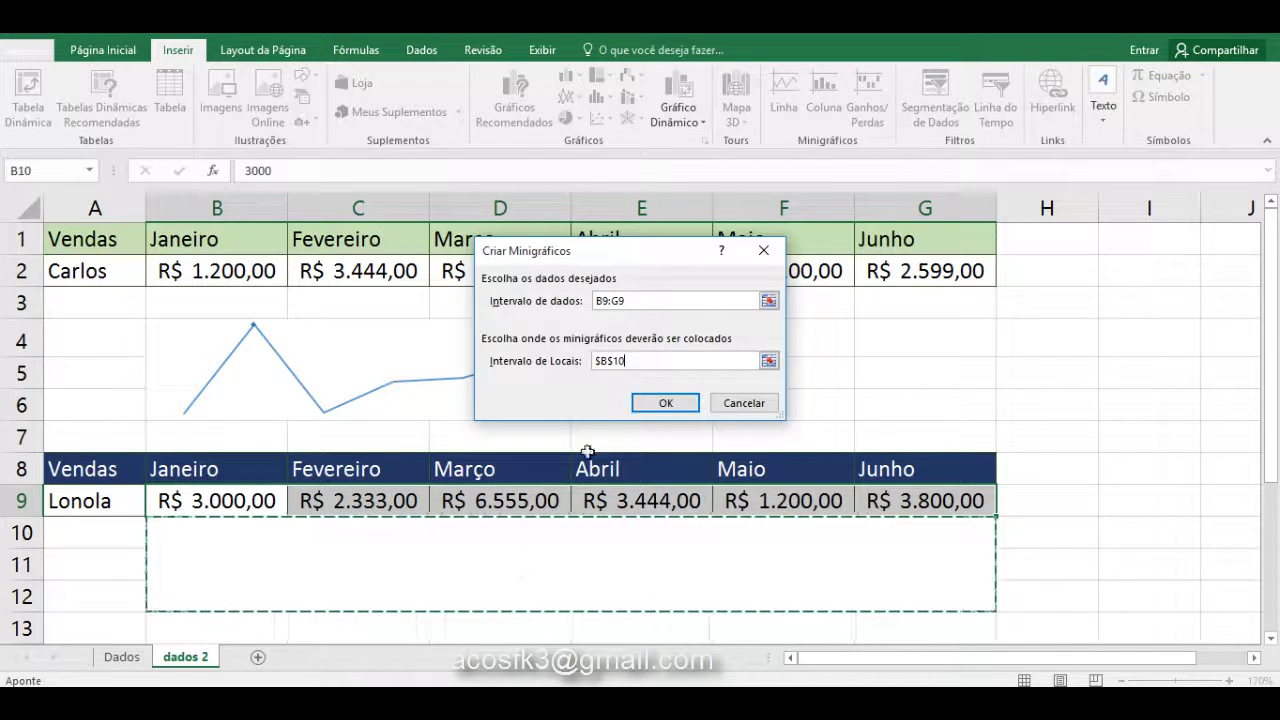
{"action": "left_click", "coordinate": [683, 405]}
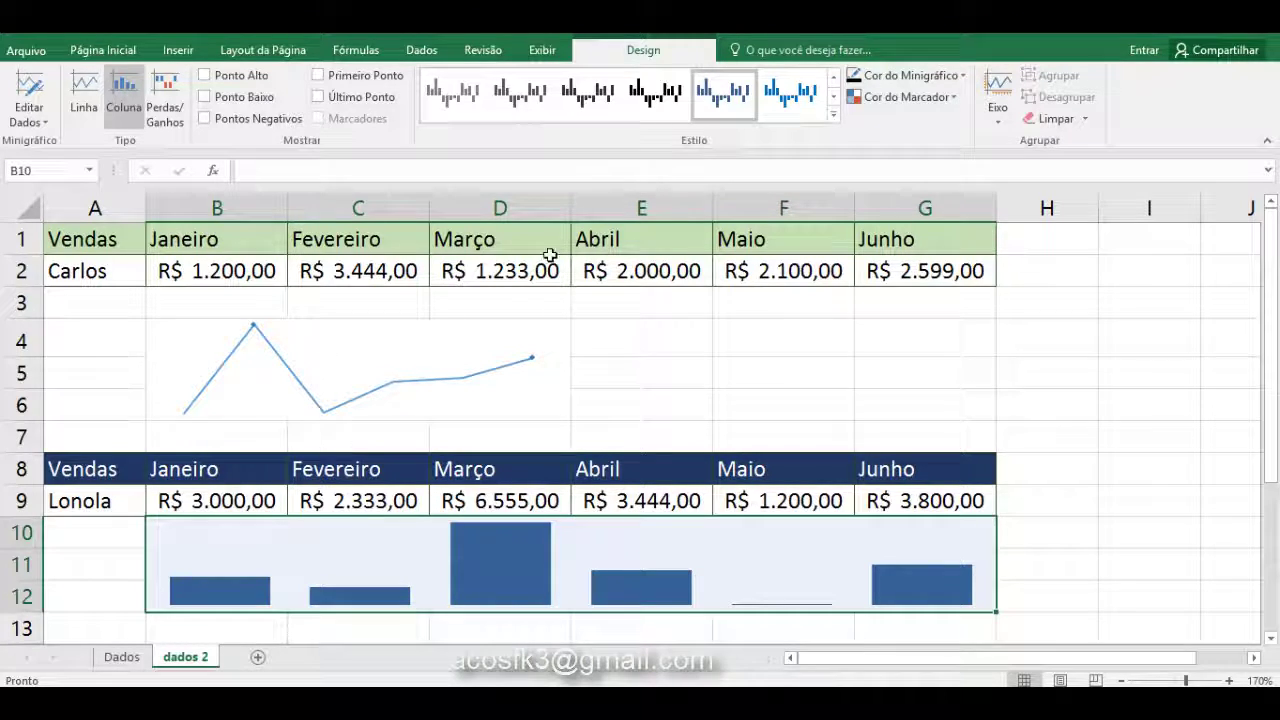
Step: Change the title in A1 of the Dados sheet to "Utilizando Gráfico Dinâmico"
{"action": "left_click", "coordinate": [120, 657]}
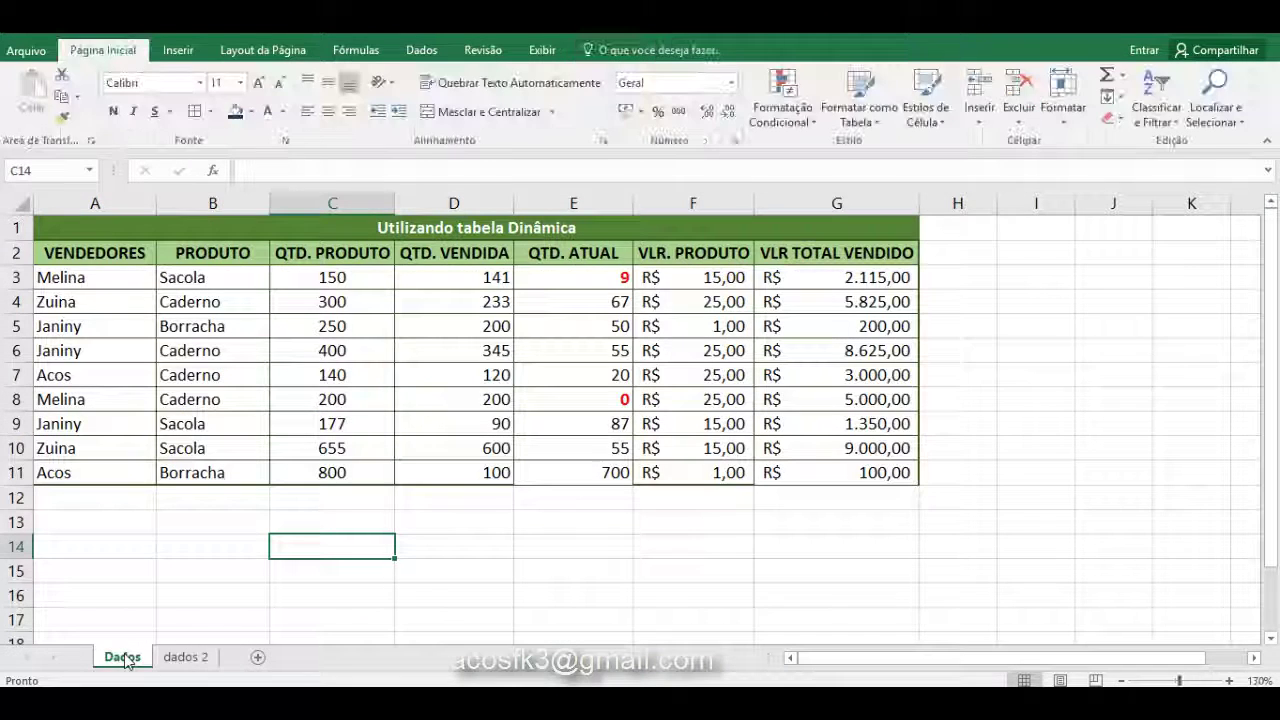
{"action": "left_click", "coordinate": [237, 591]}
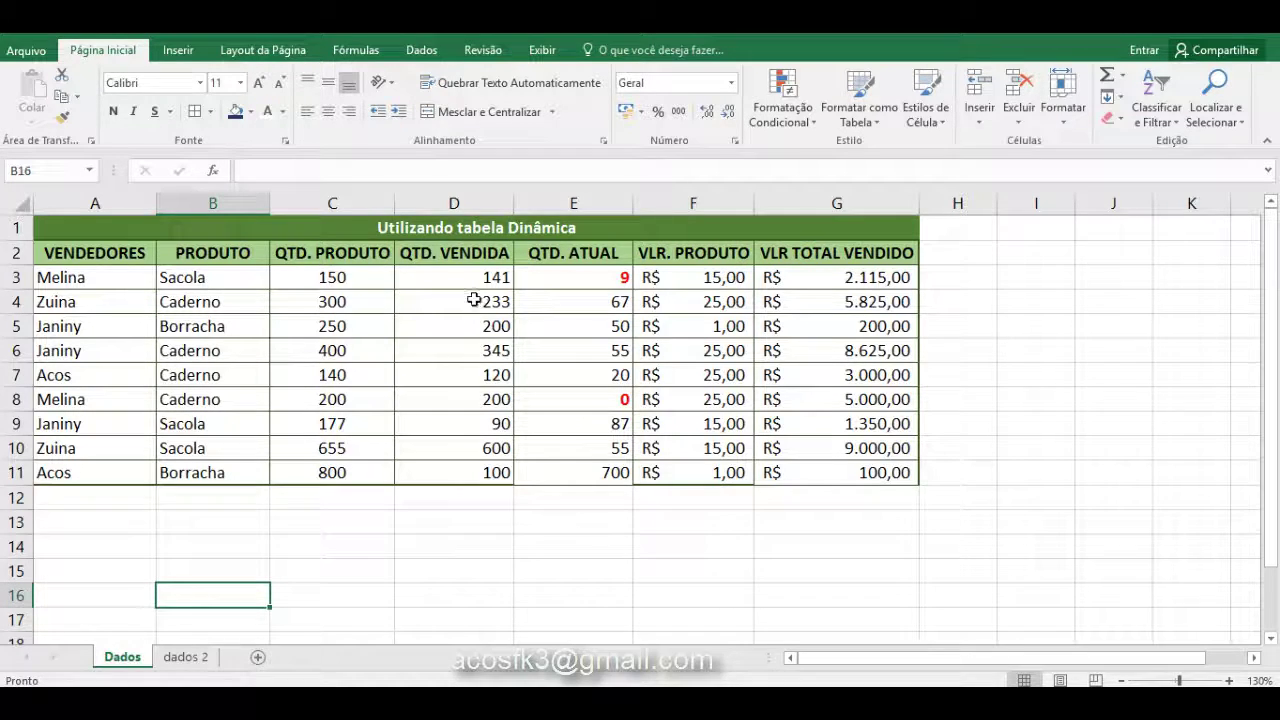
{"action": "left_click", "coordinate": [497, 229]}
{"action": "double_click", "coordinate": [497, 229]}
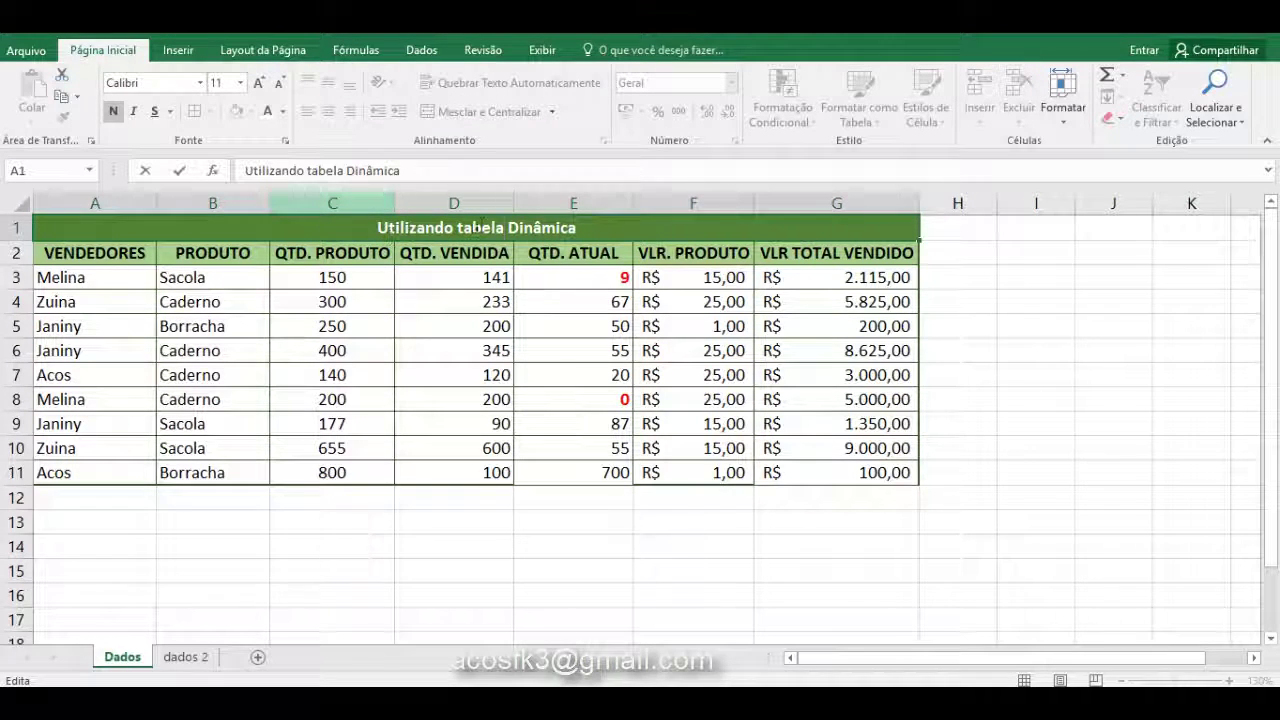
{"action": "left_click_drag", "start_coordinate": [508, 228], "coordinate": [457, 228]}
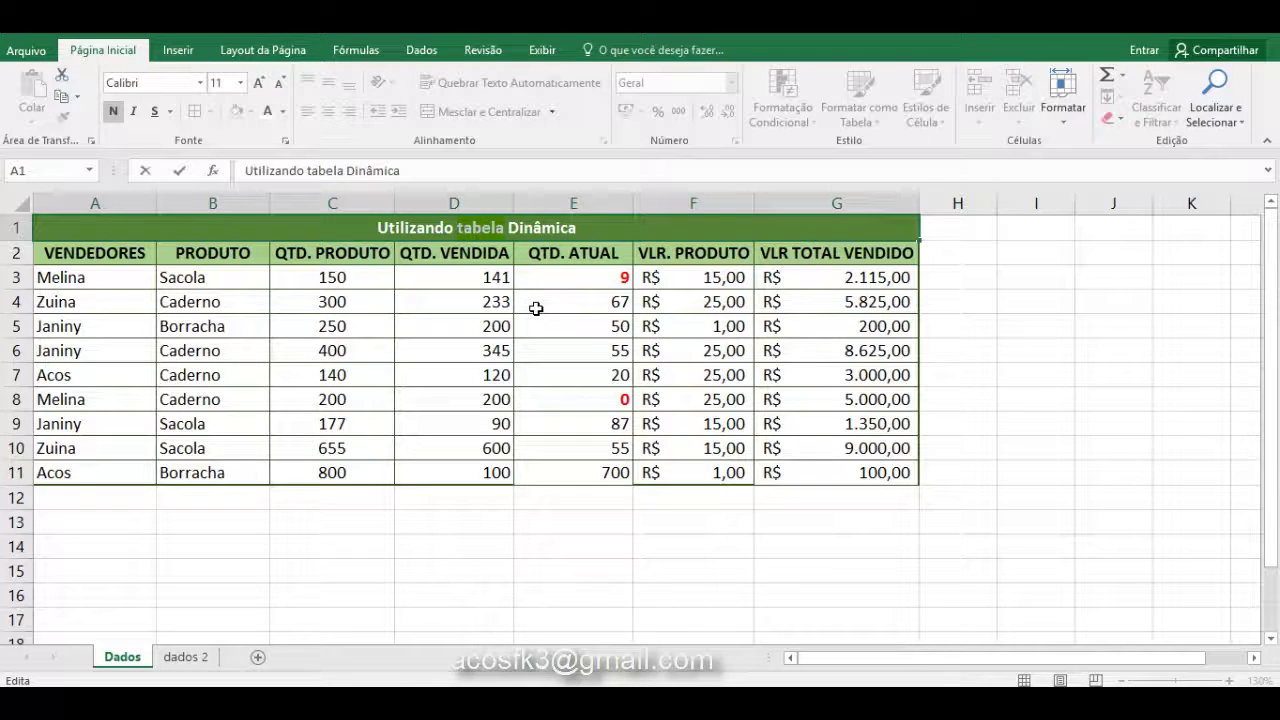
{"action": "type", "text": "Gráfi"}
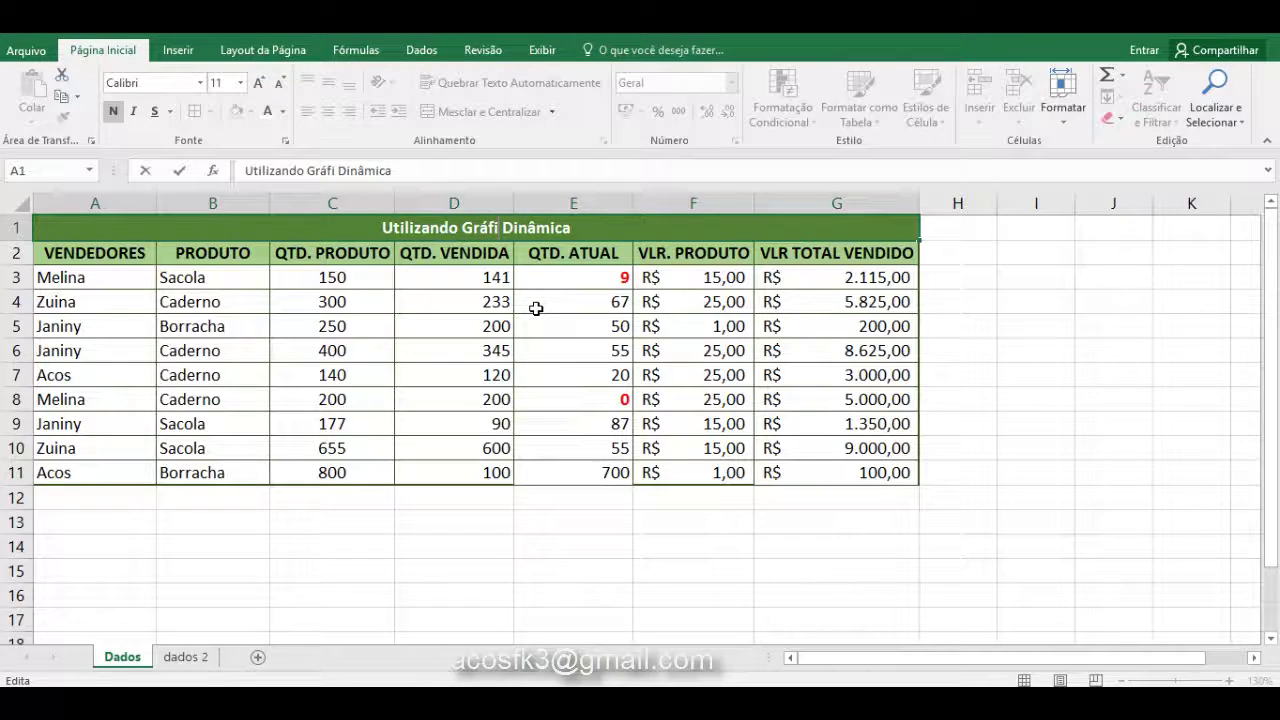
{"action": "type", "text": "co"}
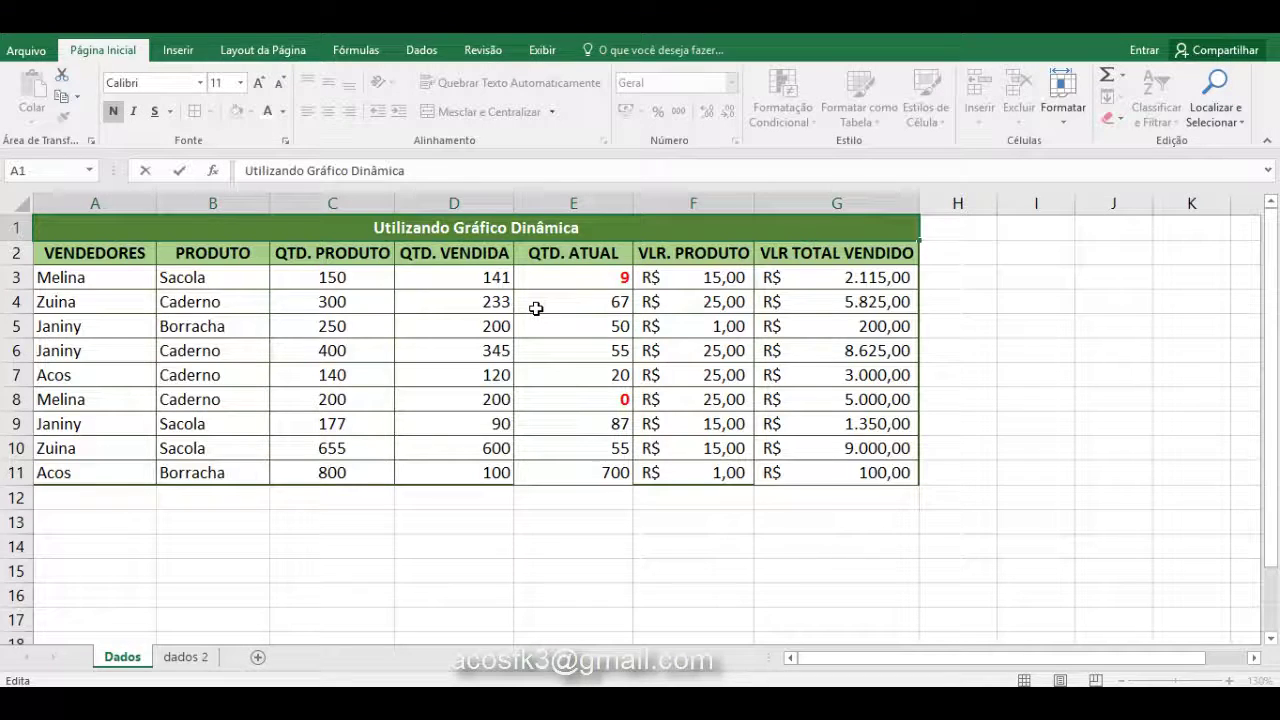
{"action": "key", "text": "BackSpace"}
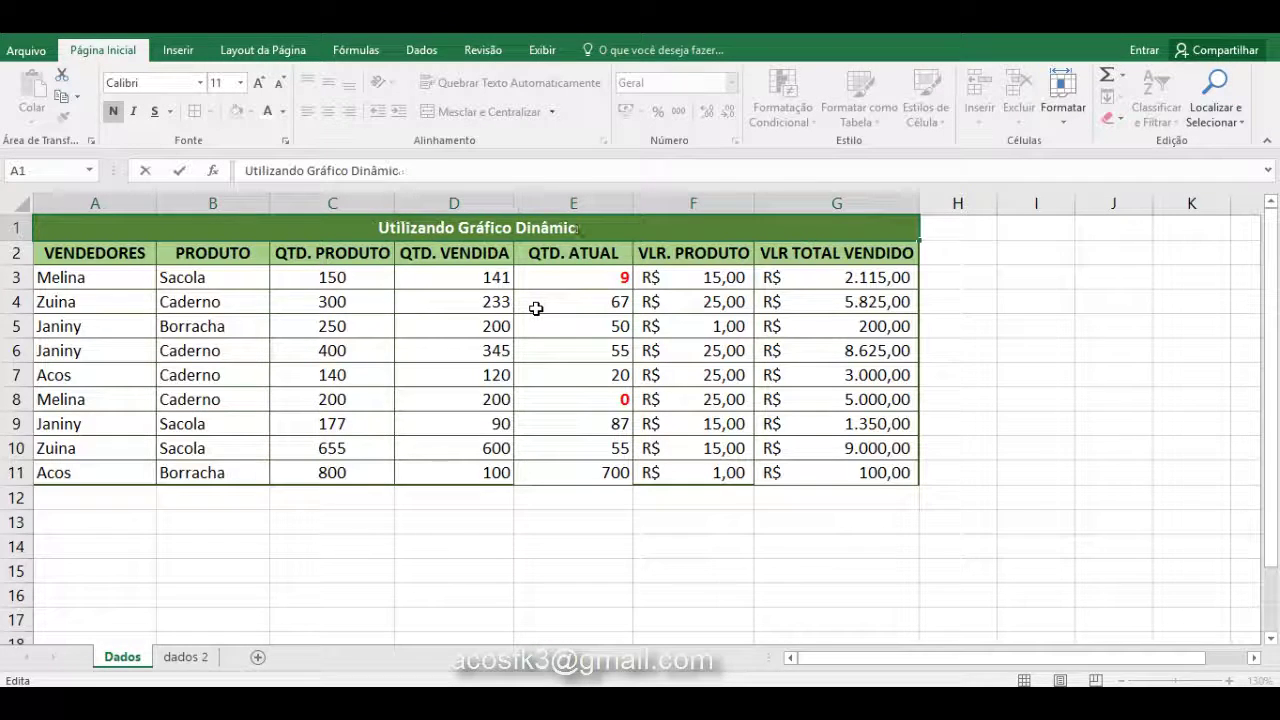
{"action": "type", "text": "o"}
{"action": "key", "text": "Return"}
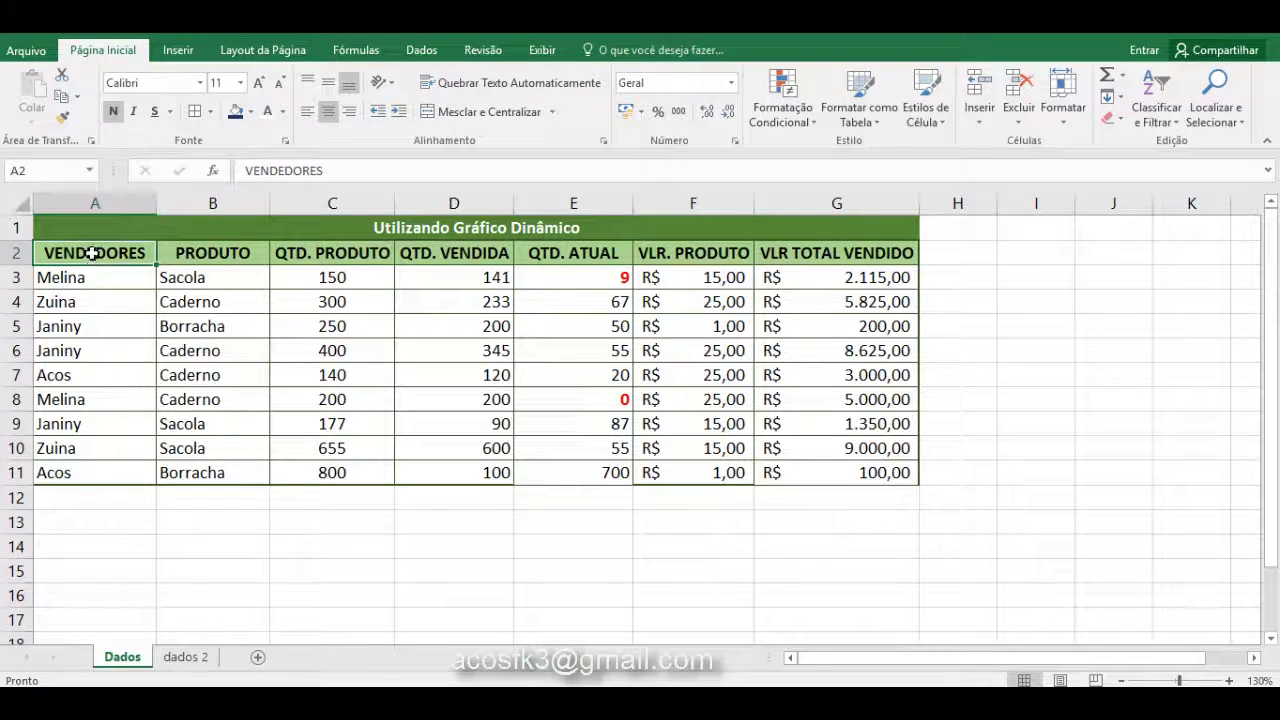
Step: Insert a 3D clustered column chart of the quantity sold in D2:D11 by seller in A2:A11
{"action": "left_click_drag", "start_coordinate": [95, 277], "coordinate": [100, 470]}
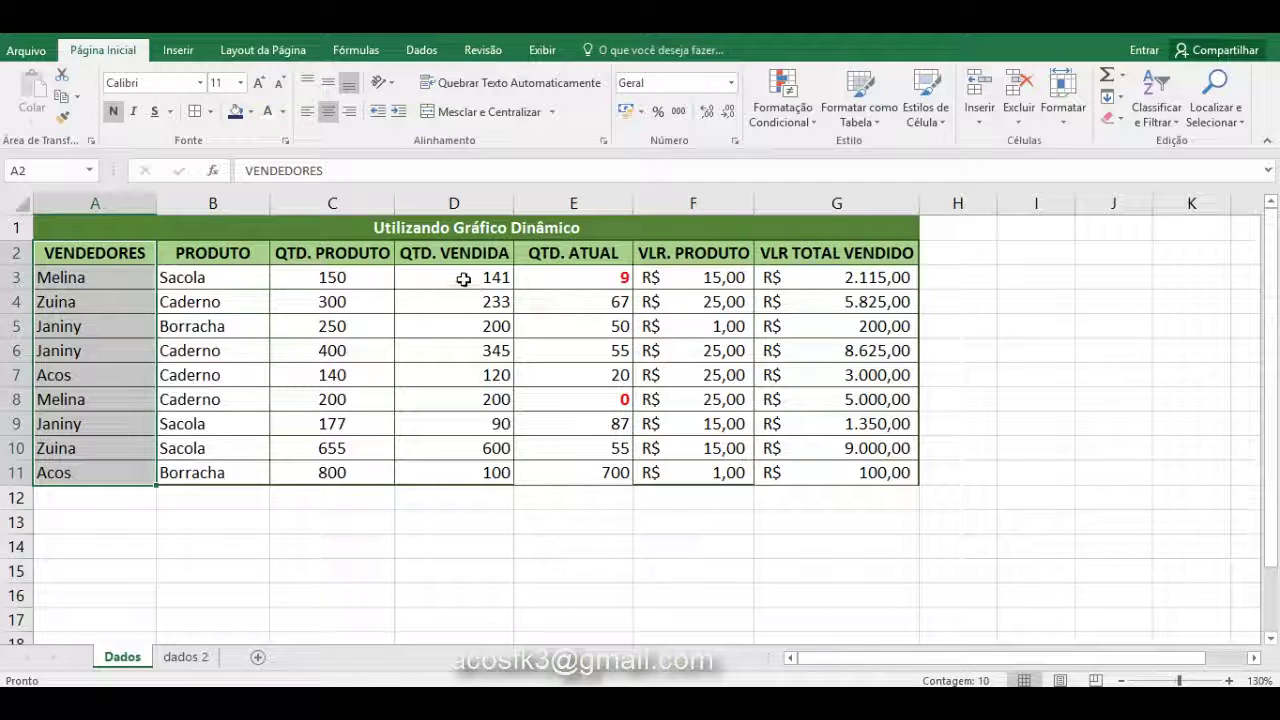
{"action": "left_click_drag", "start_coordinate": [437, 252], "coordinate": [463, 479]}
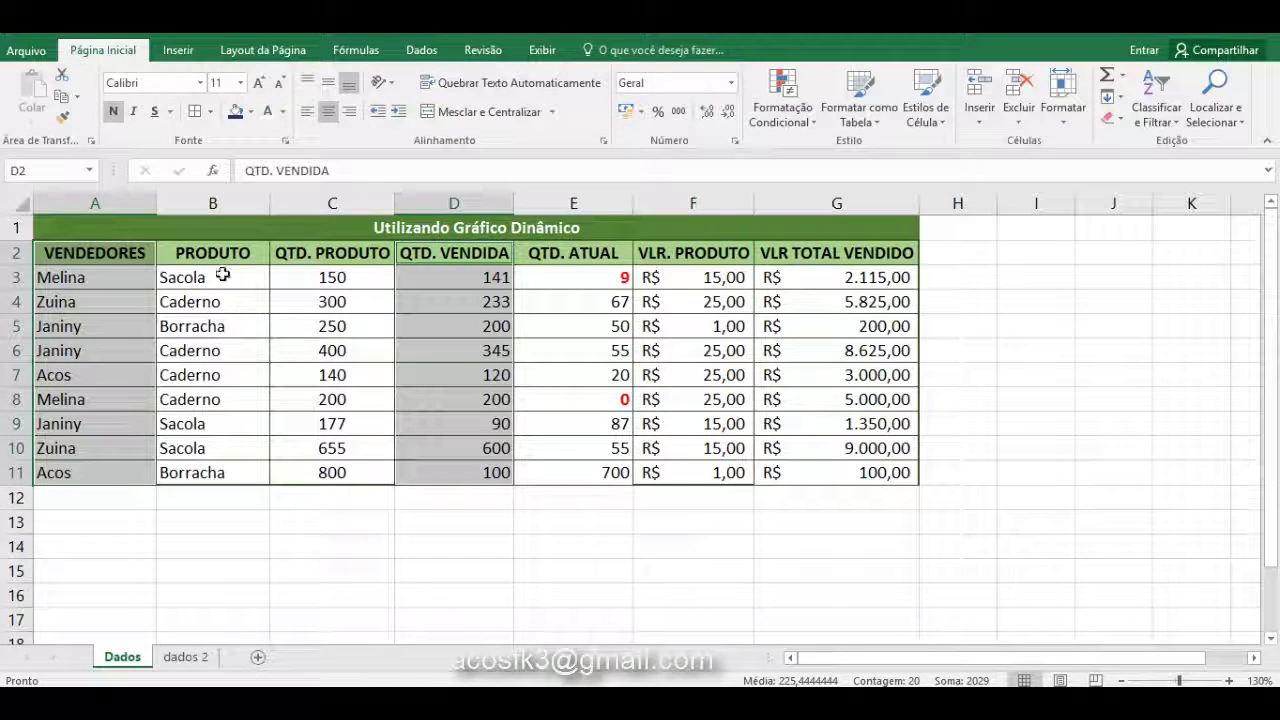
{"action": "left_click", "coordinate": [175, 52]}
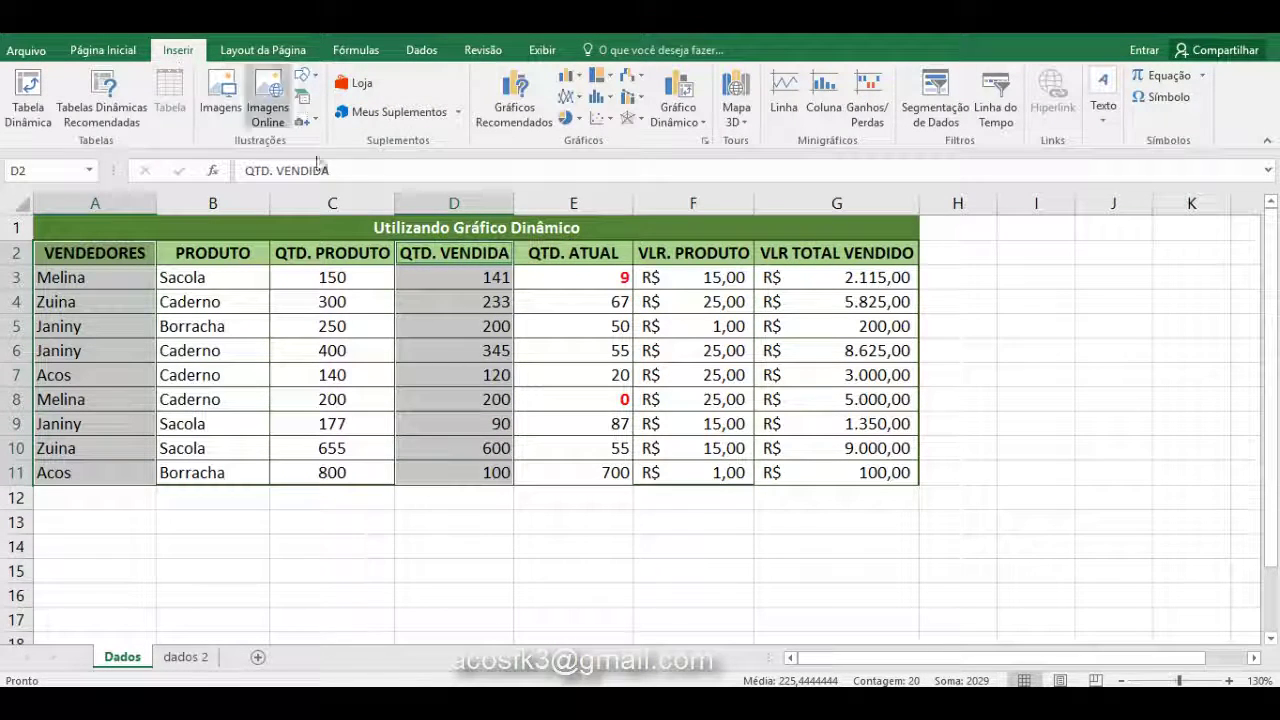
{"action": "left_click", "coordinate": [570, 82]}
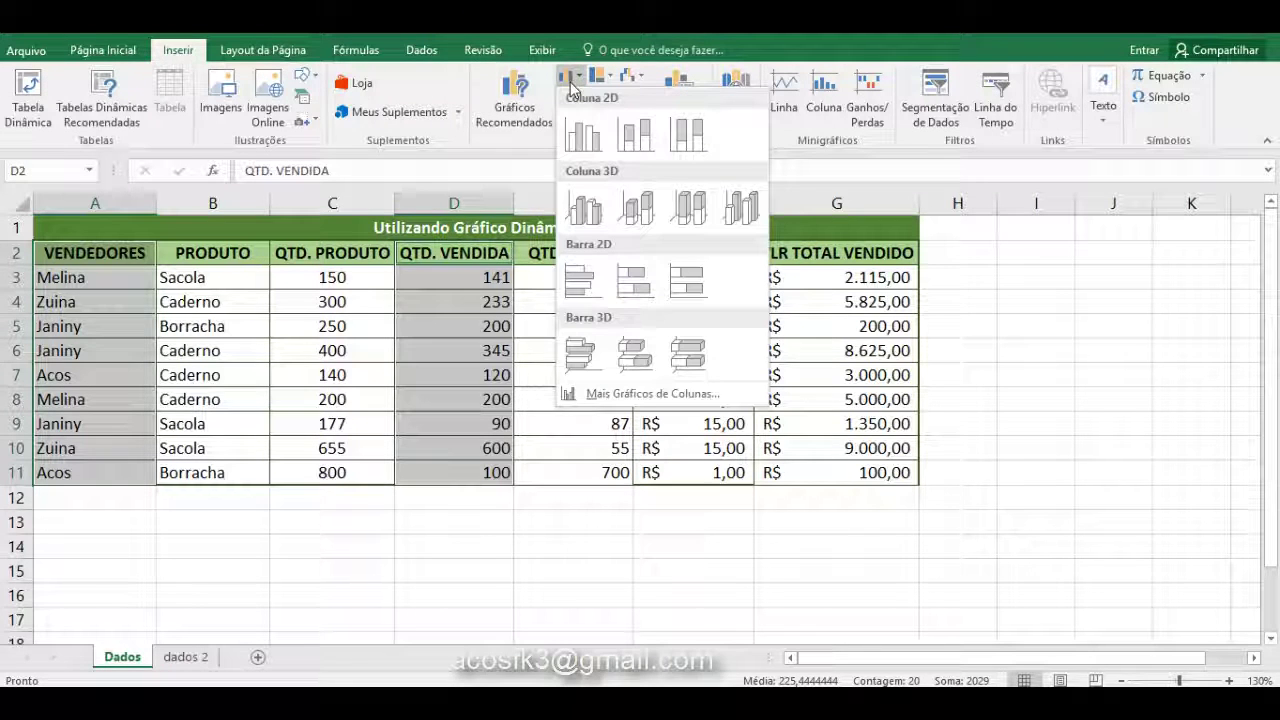
{"action": "left_click", "coordinate": [586, 210]}
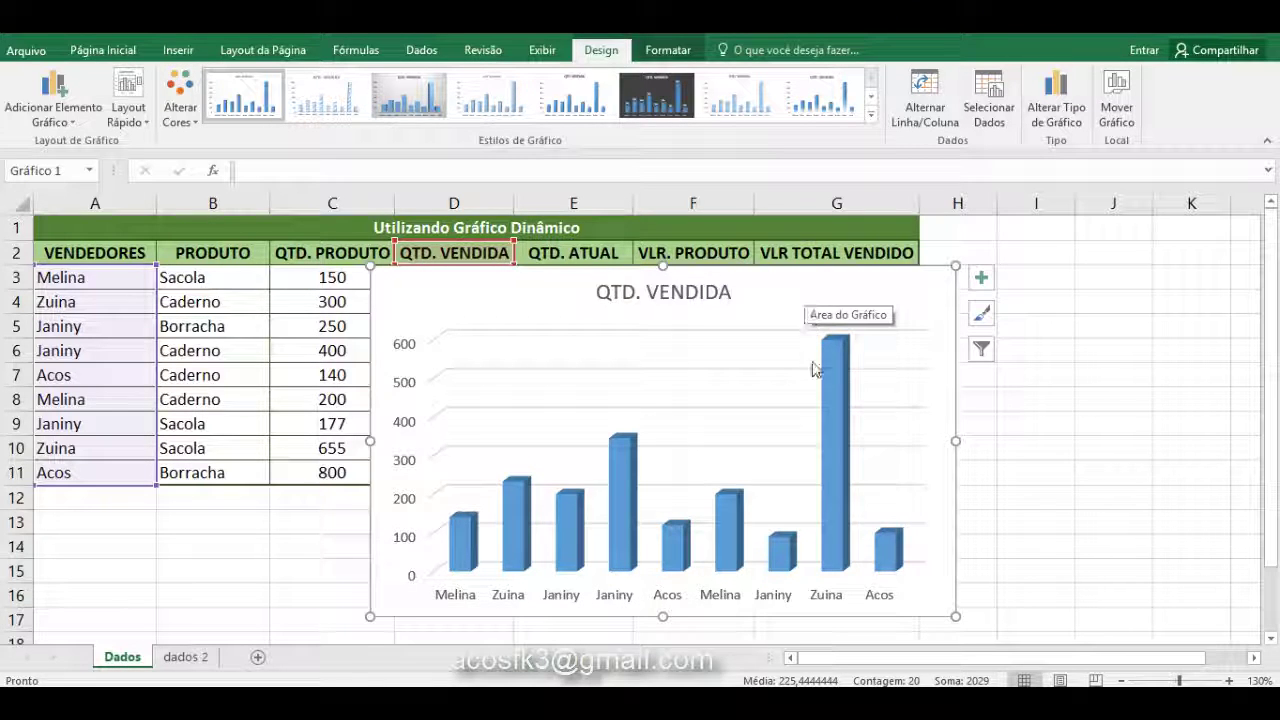
Step: Look through the chart's element, quick layout and color options, and switch its rows and columns
{"action": "left_click", "coordinate": [53, 126]}
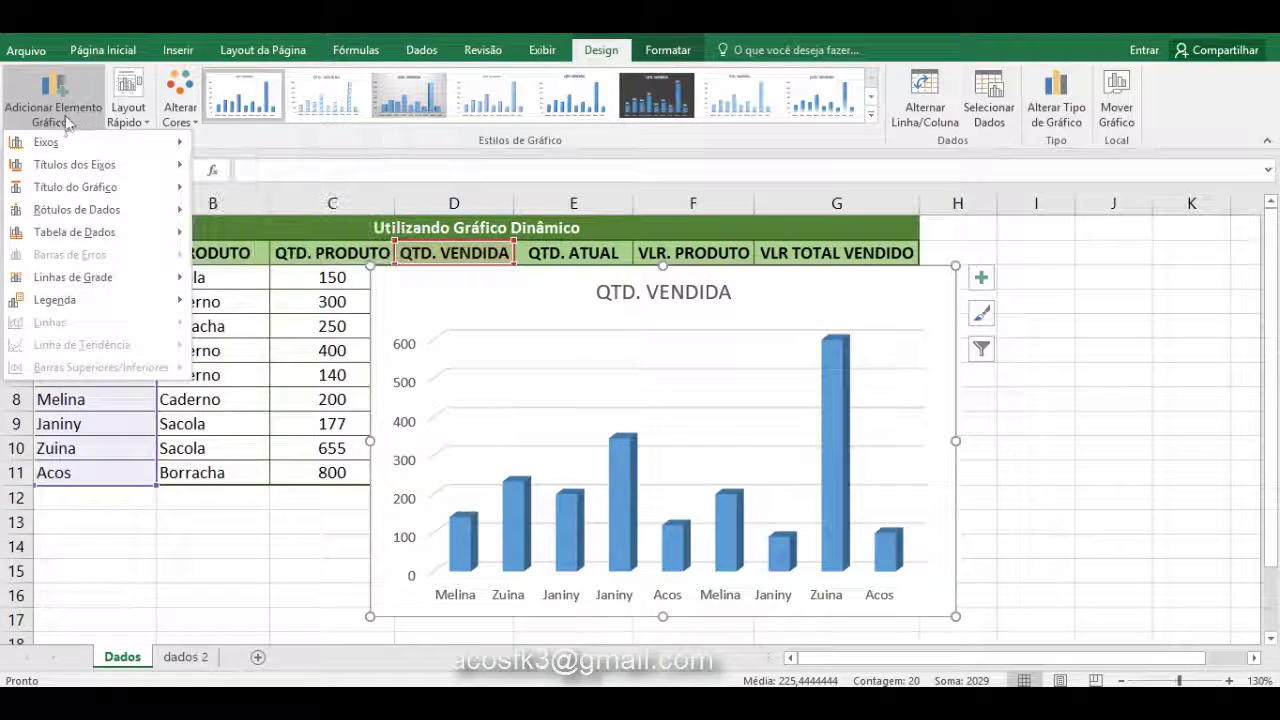
{"action": "left_click", "coordinate": [128, 115]}
{"action": "left_click", "coordinate": [128, 115]}
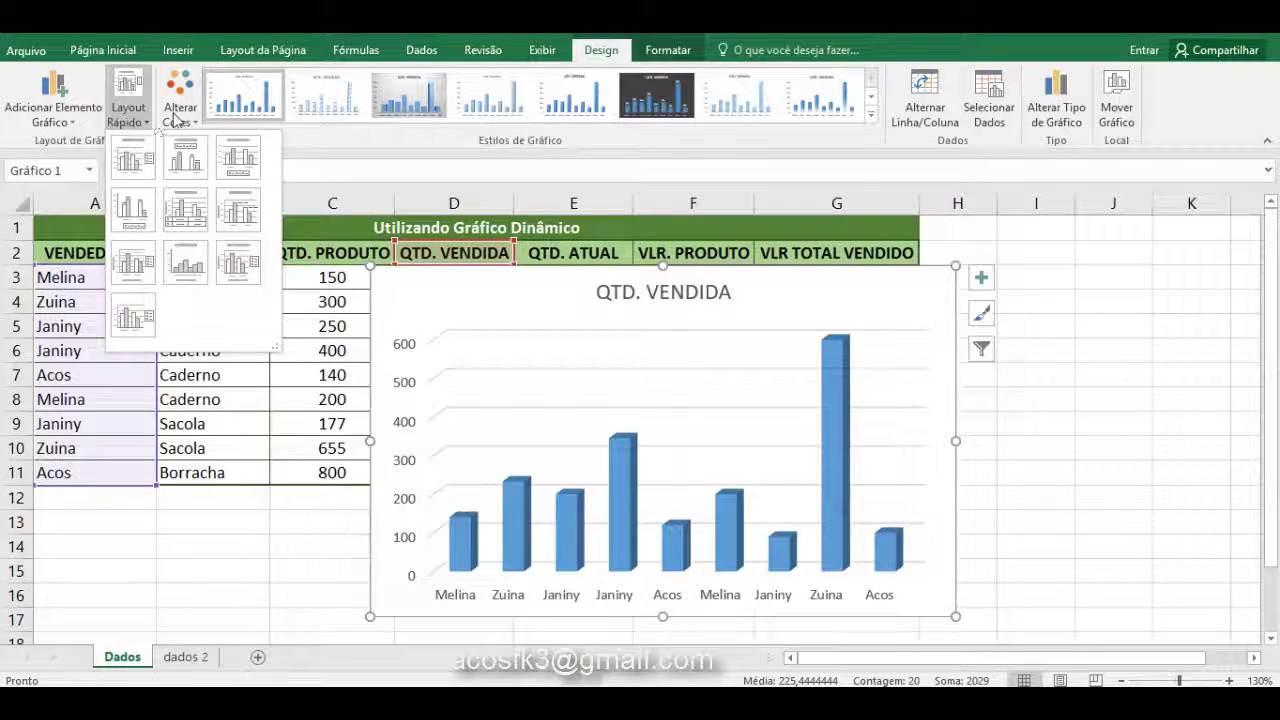
{"action": "left_click", "coordinate": [176, 115]}
{"action": "left_click", "coordinate": [176, 115]}
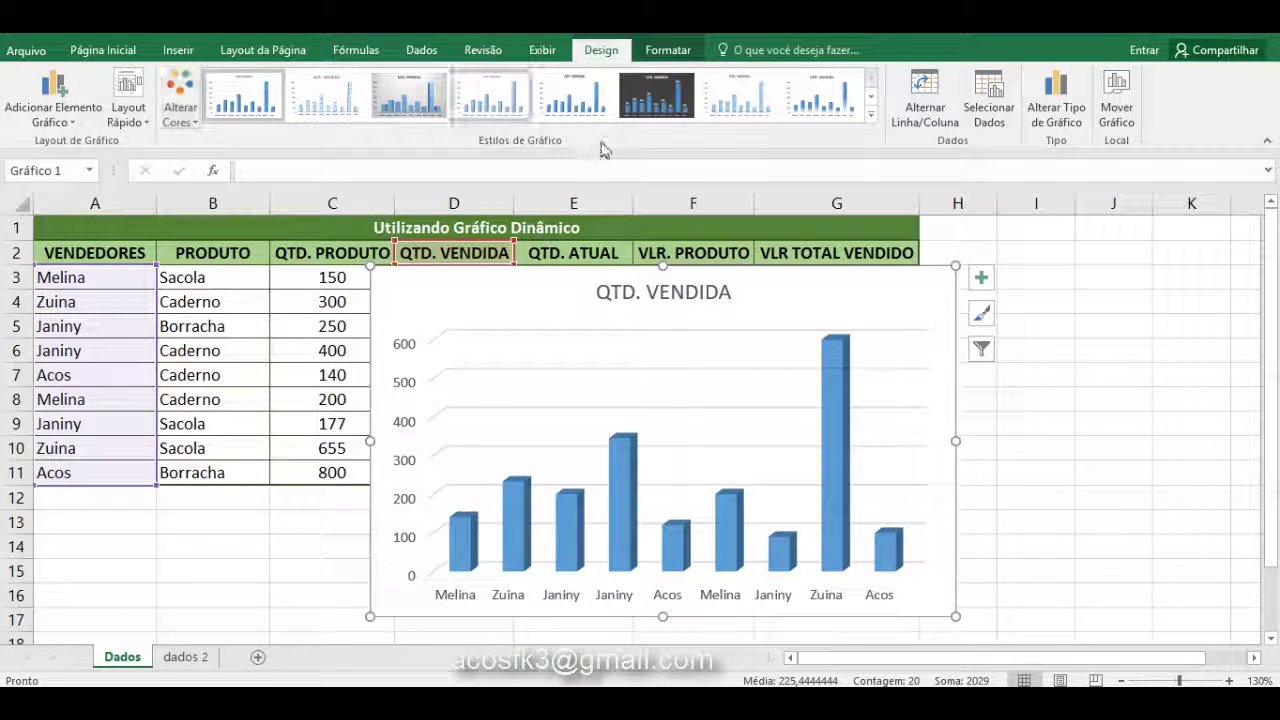
{"action": "left_click", "coordinate": [932, 118]}
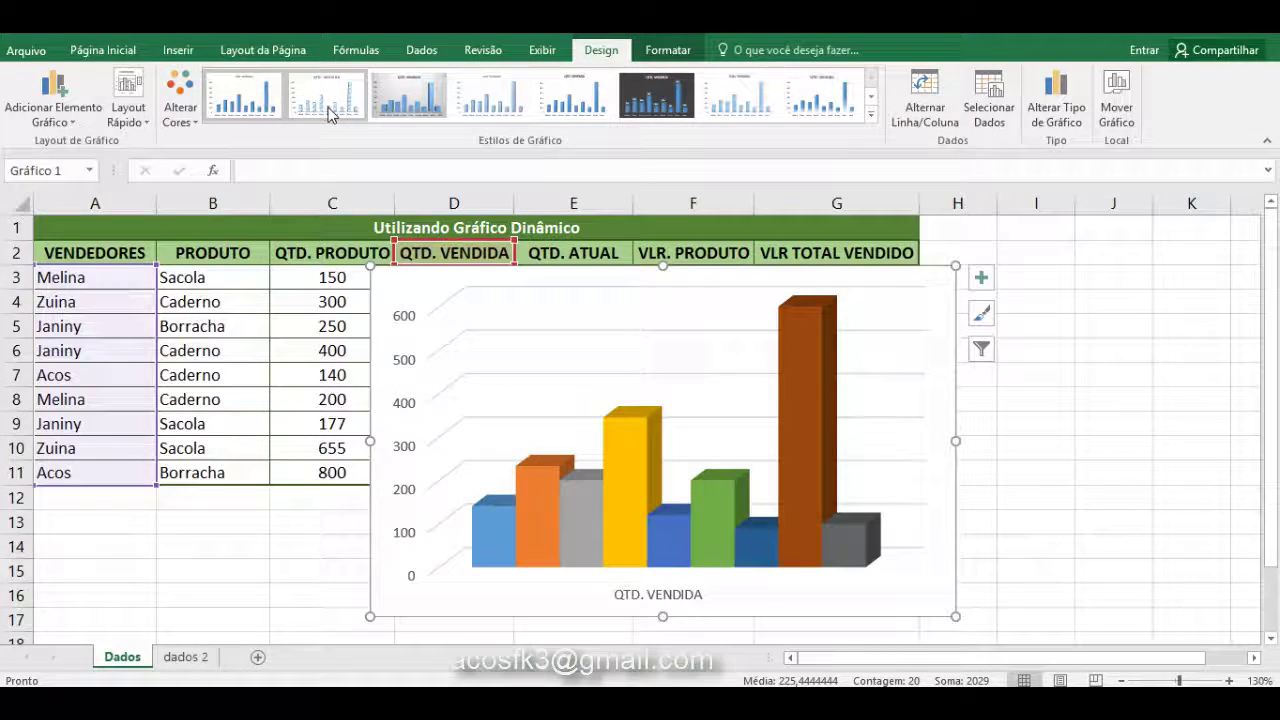
Step: Apply the quick layout with a title, legend above the plot and data labels, and delete the chart
{"action": "left_click", "coordinate": [143, 122]}
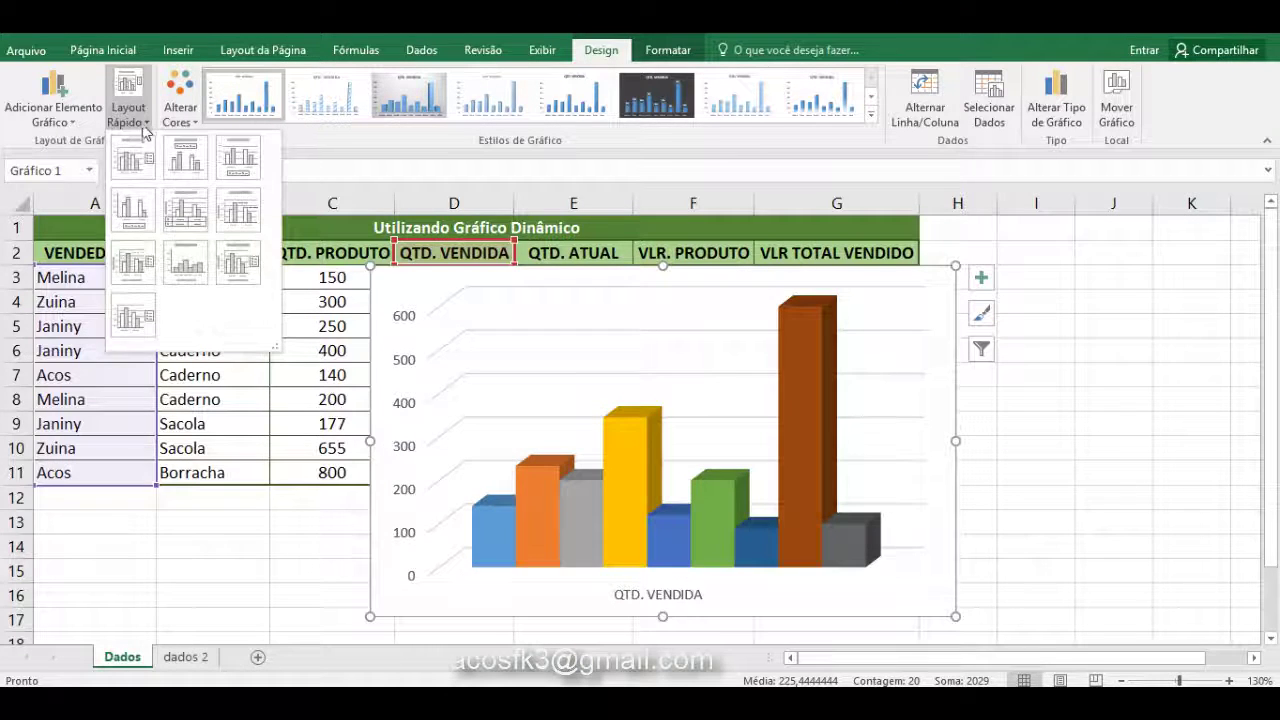
{"action": "left_click", "coordinate": [190, 162]}
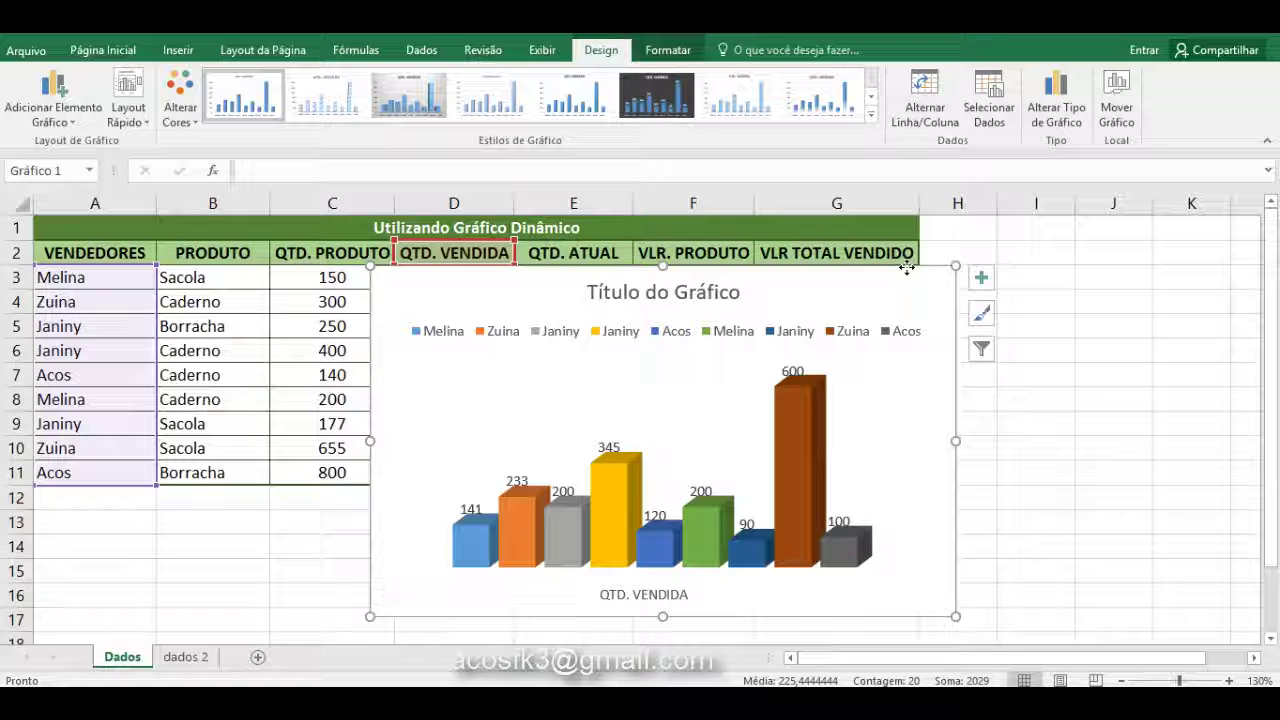
{"action": "key", "text": "Delete"}
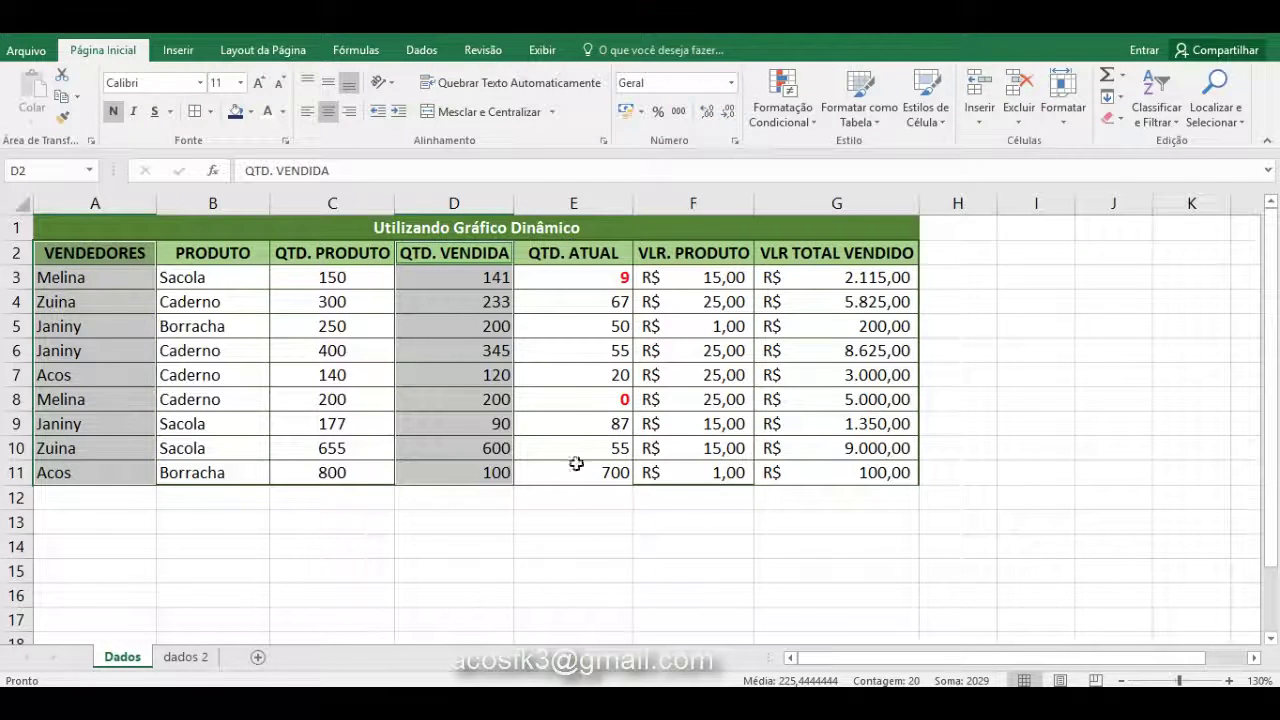
Step: Examine the repeated sellers, products and quantities in the Dados table and the available pivot chart options
{"action": "left_click", "coordinate": [537, 449]}
{"action": "left_click", "coordinate": [340, 400]}
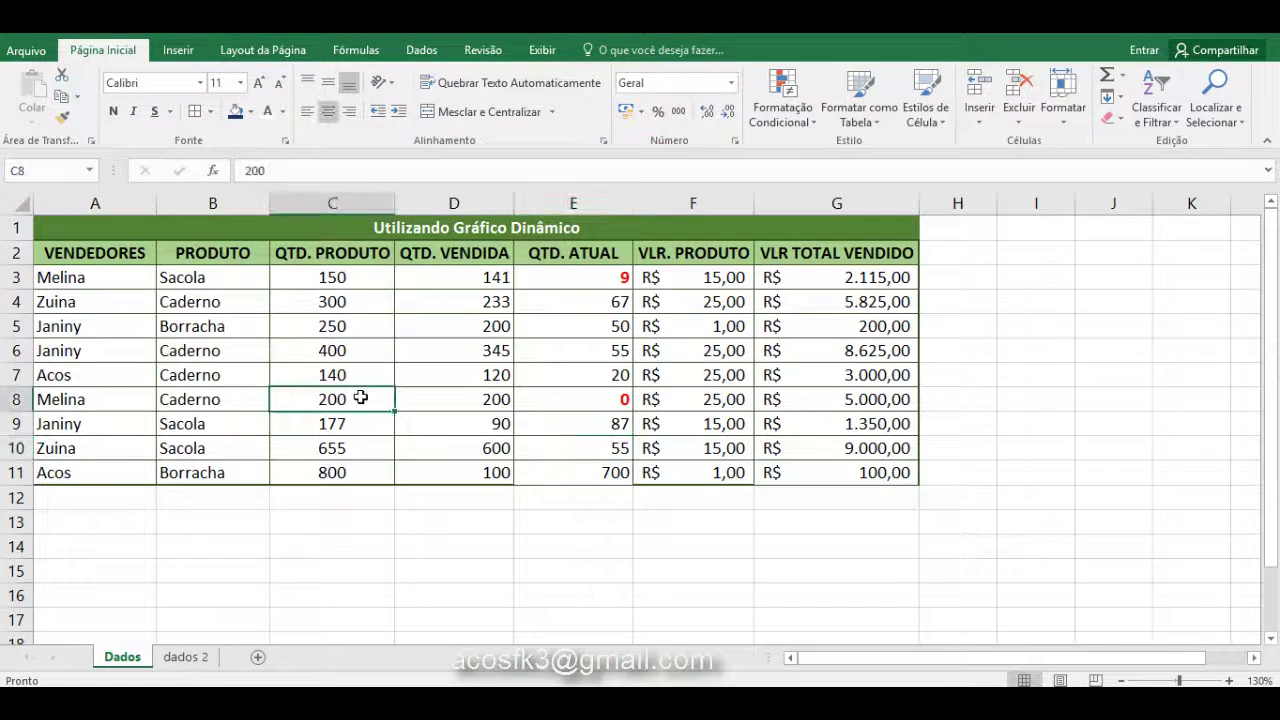
{"action": "left_click", "coordinate": [237, 397]}
{"action": "left_click", "coordinate": [185, 376]}
{"action": "left_click", "coordinate": [176, 352]}
{"action": "left_click", "coordinate": [220, 326]}
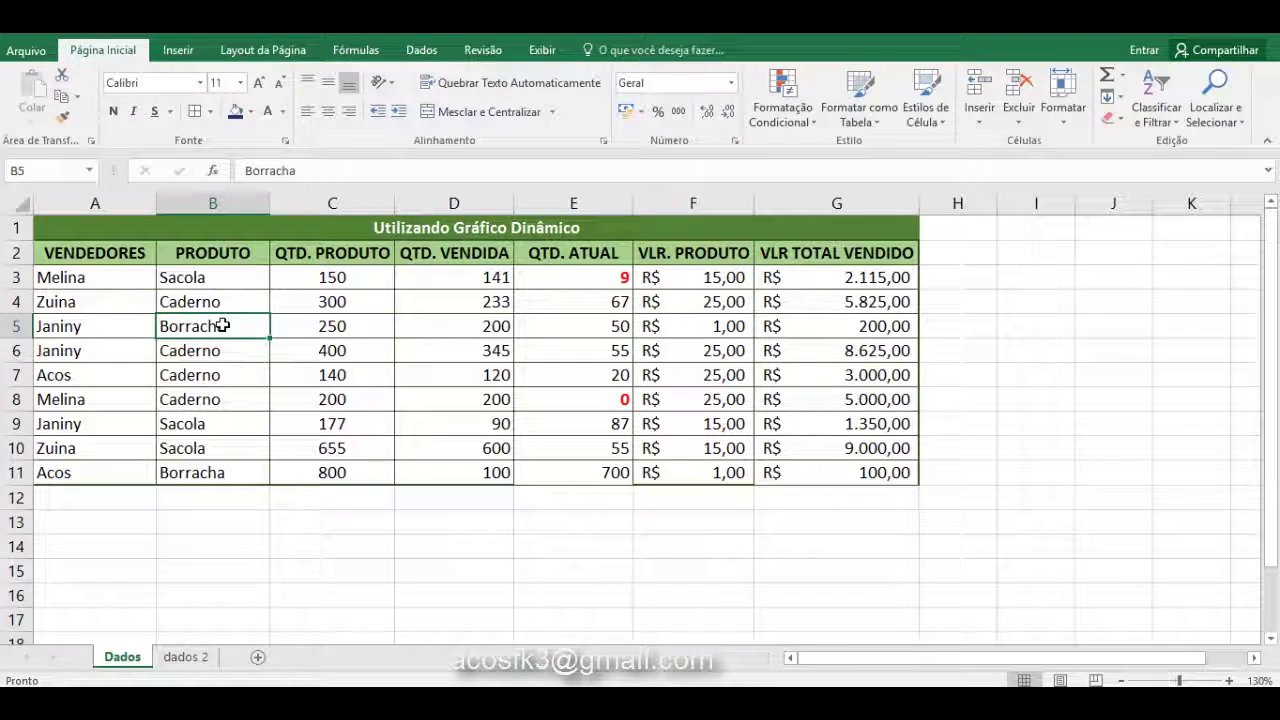
{"action": "left_click", "coordinate": [424, 444]}
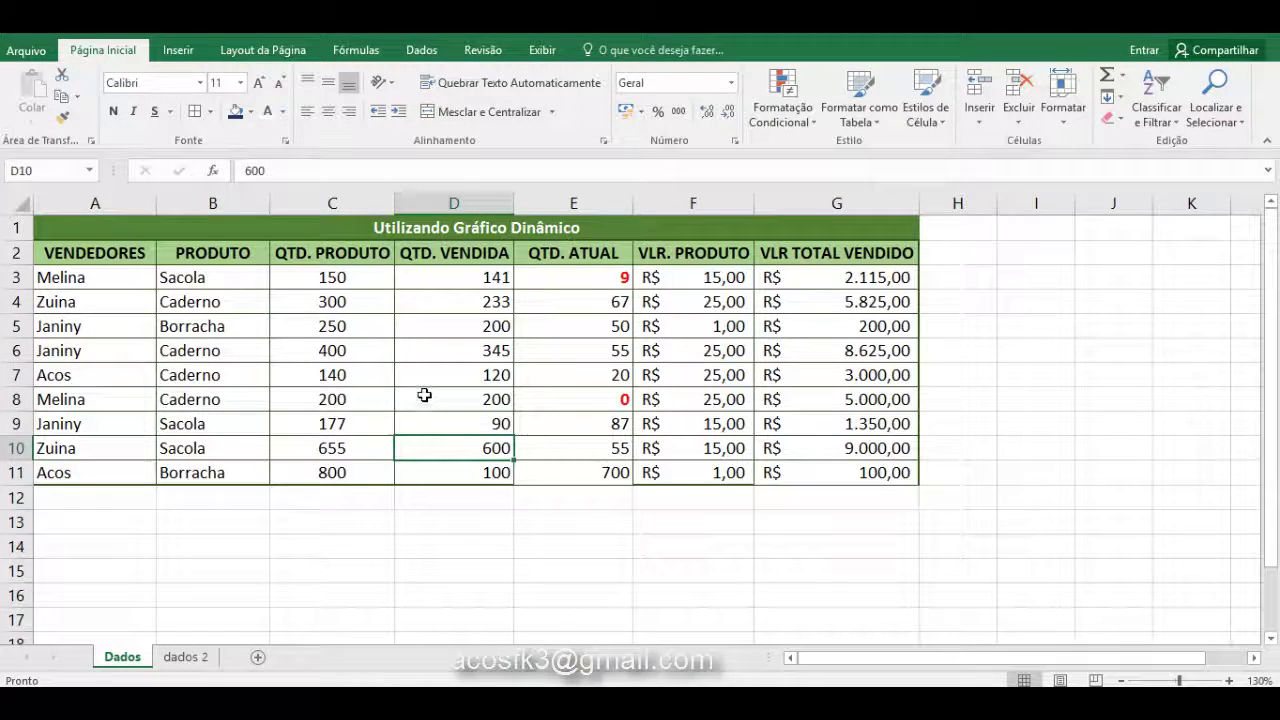
{"action": "left_click", "coordinate": [424, 396]}
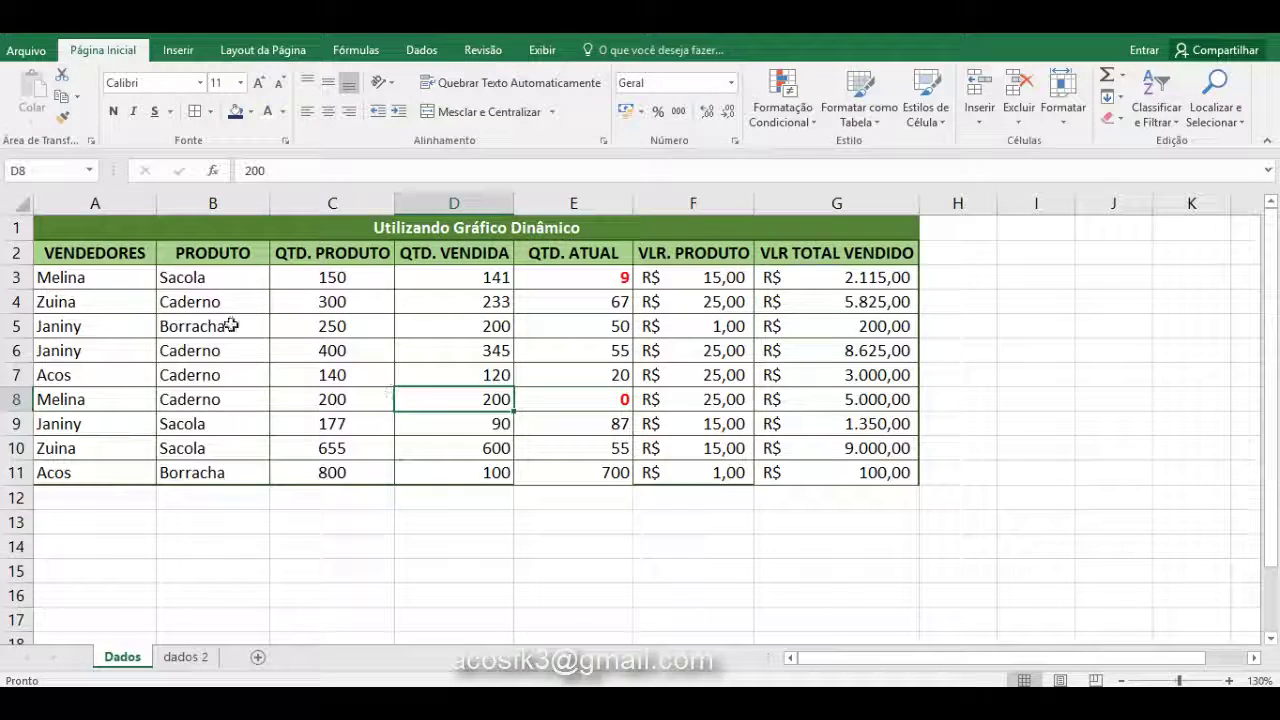
{"action": "left_click", "coordinate": [96, 278]}
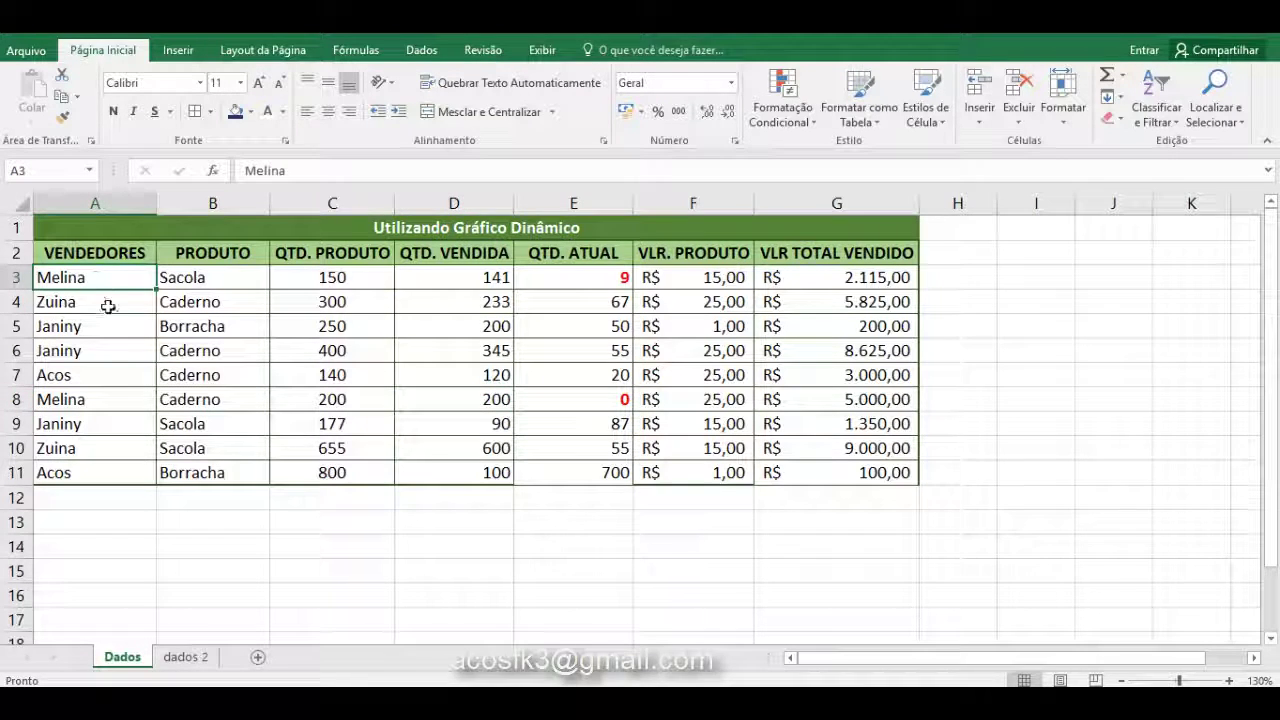
{"action": "left_click", "coordinate": [113, 400]}
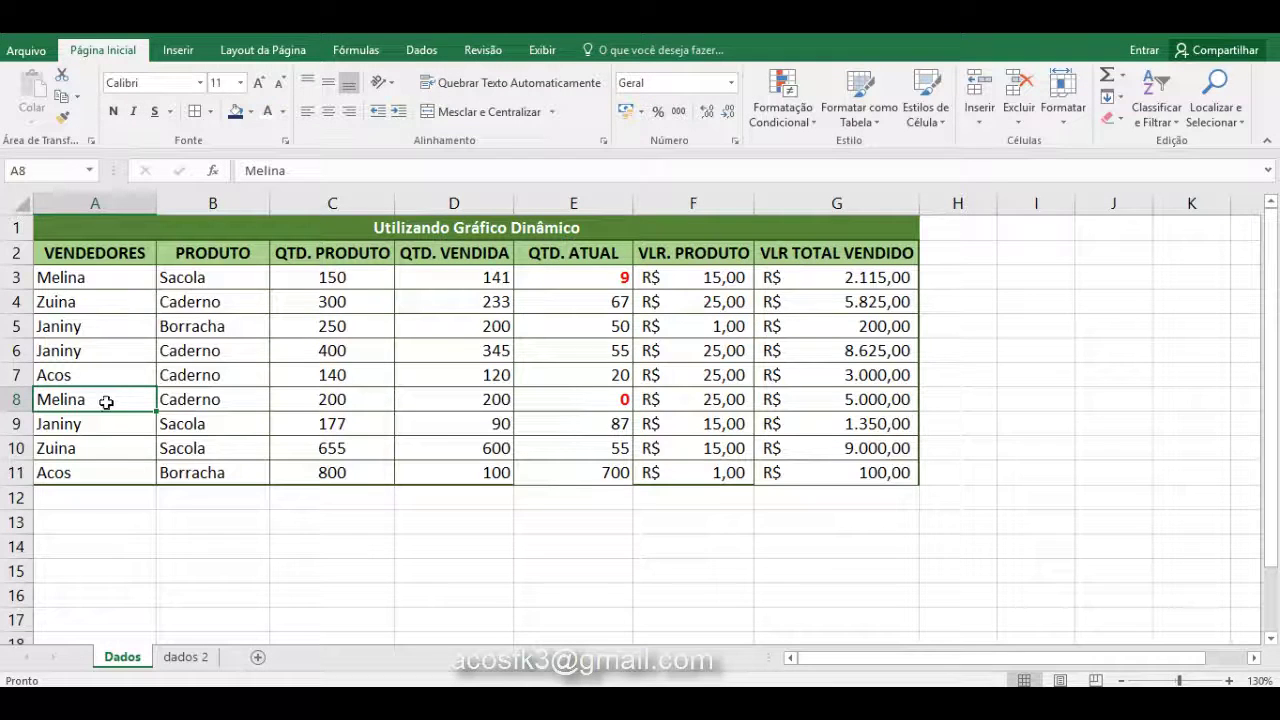
{"action": "left_click", "coordinate": [260, 371]}
{"action": "left_click", "coordinate": [355, 396]}
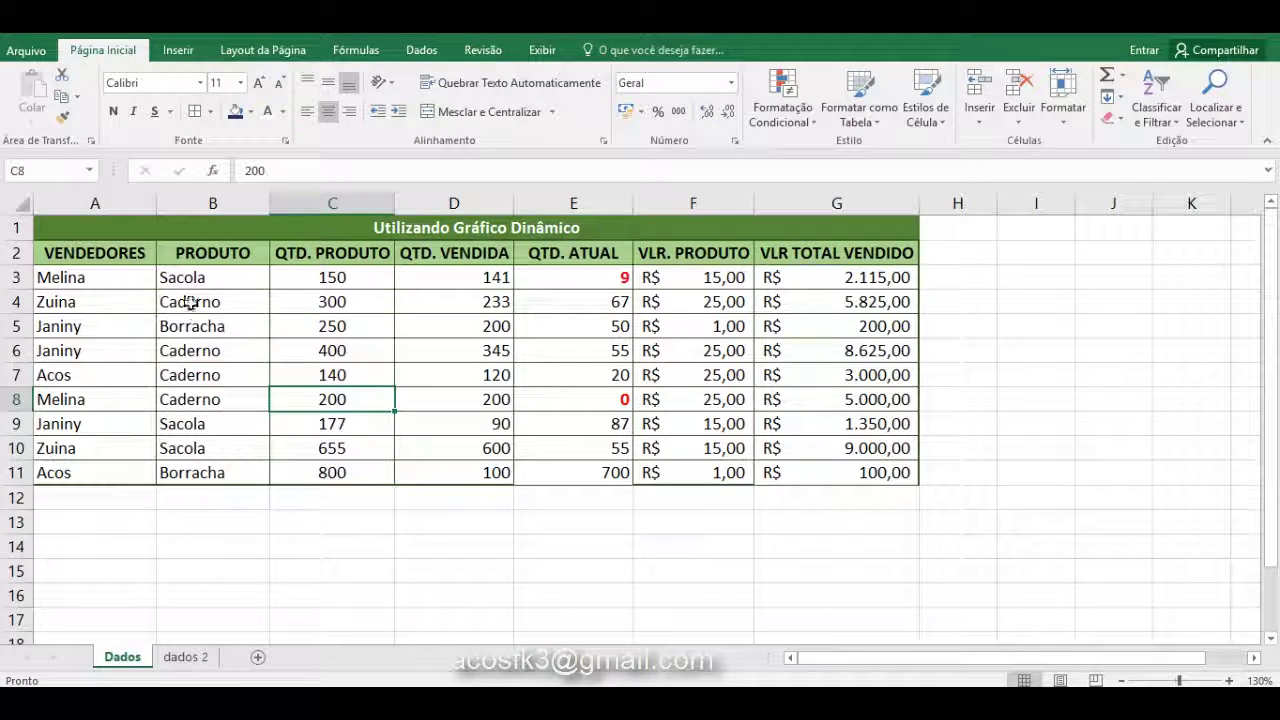
{"action": "left_click", "coordinate": [185, 52]}
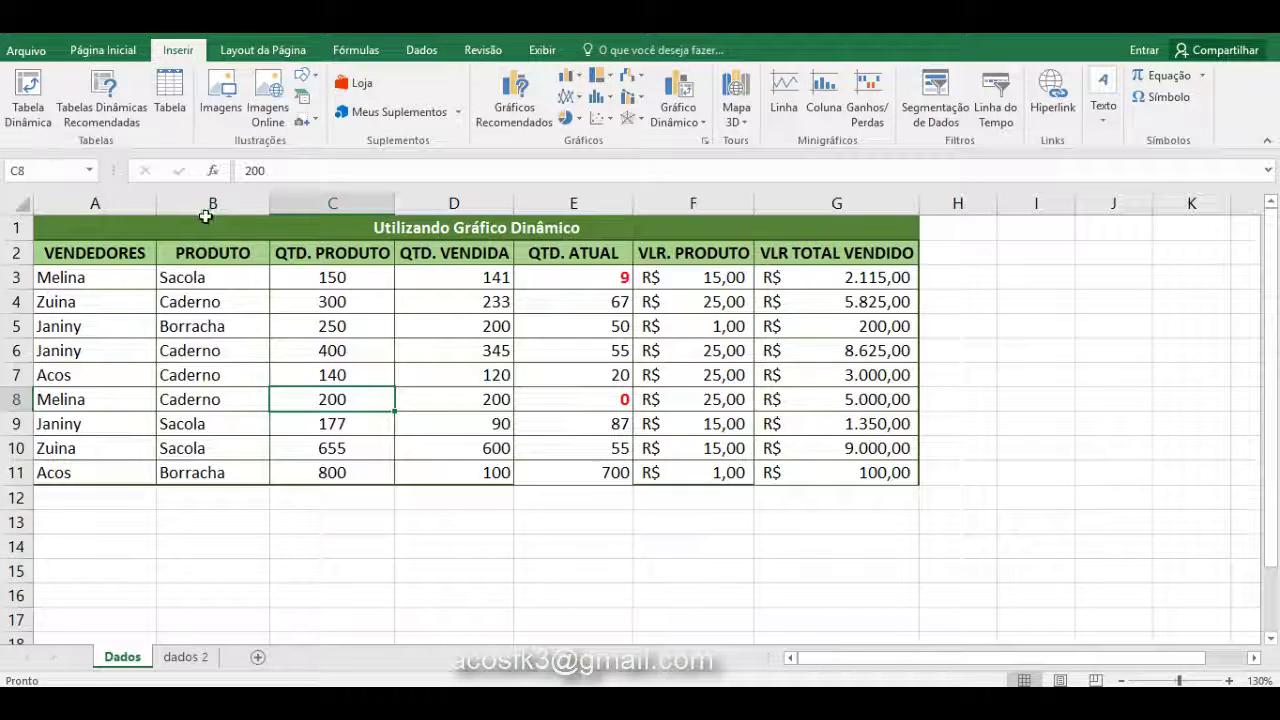
{"action": "left_click", "coordinate": [683, 126]}
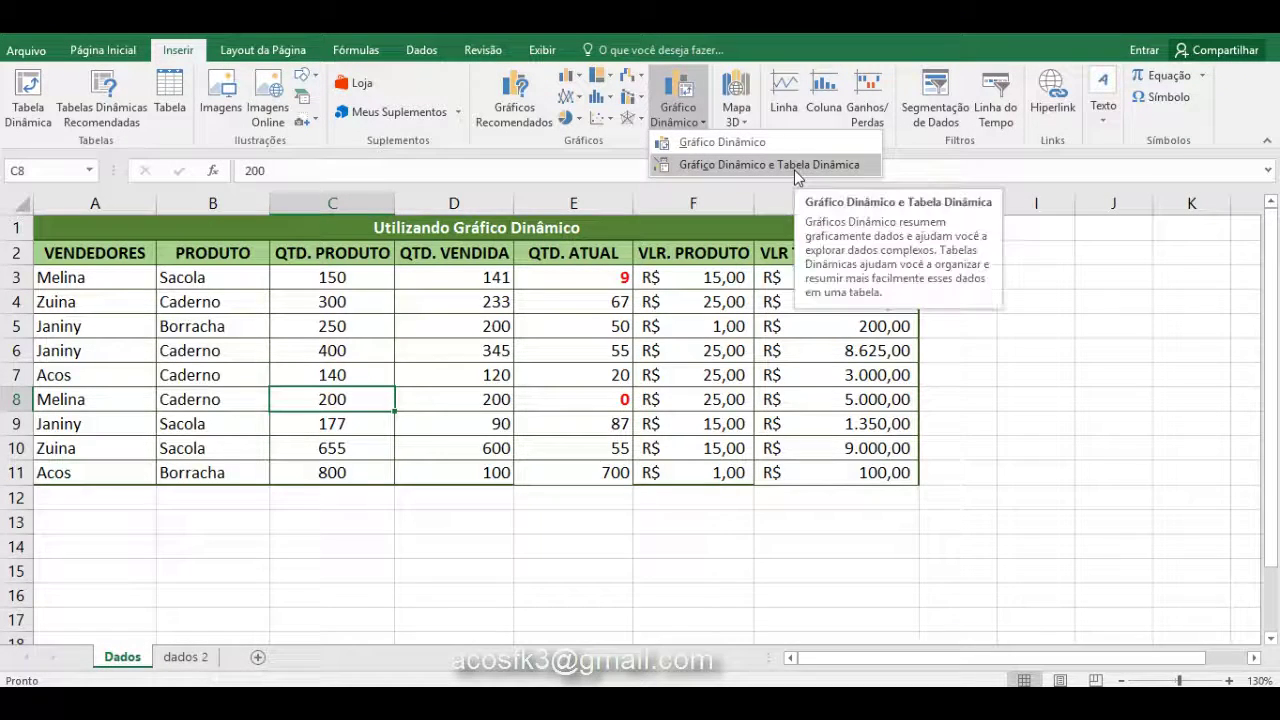
{"action": "left_click", "coordinate": [535, 353]}
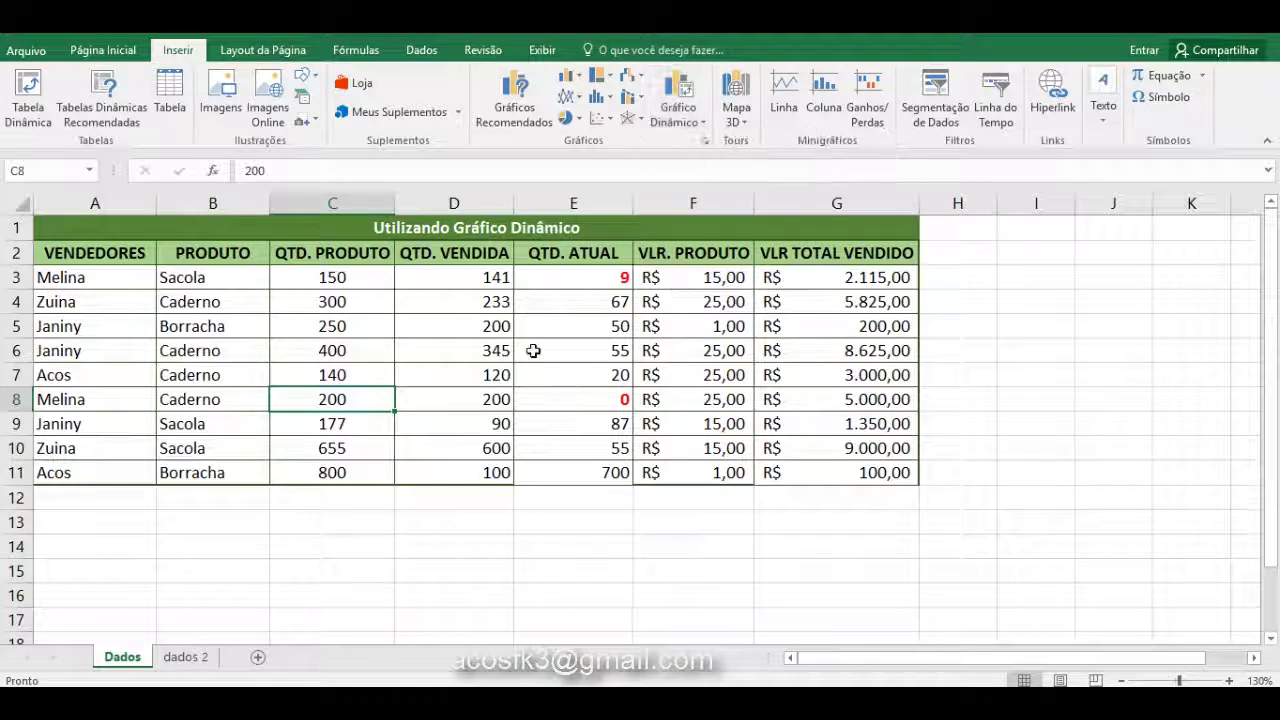
Step: Insert a pivot chart from the Dados range A2:G11 on a new worksheet and move it farther from the pivot table
{"action": "left_click", "coordinate": [437, 352]}
{"action": "left_click", "coordinate": [680, 115]}
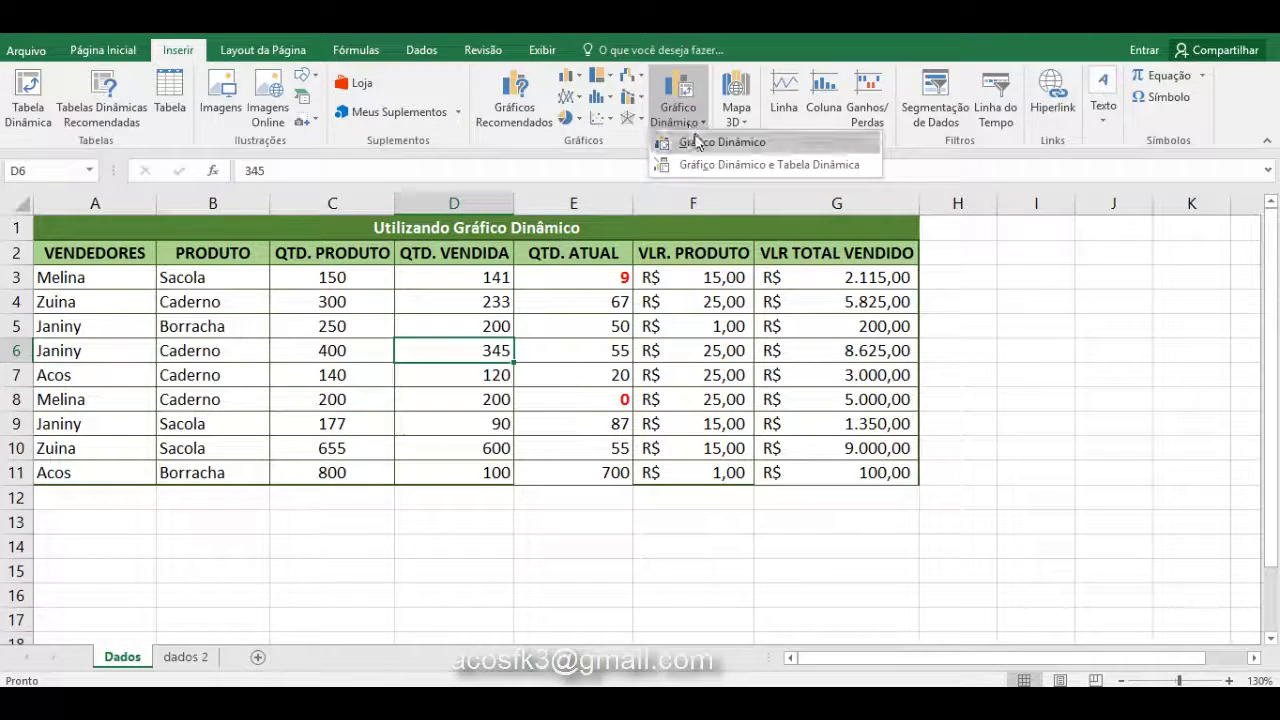
{"action": "left_click", "coordinate": [699, 144]}
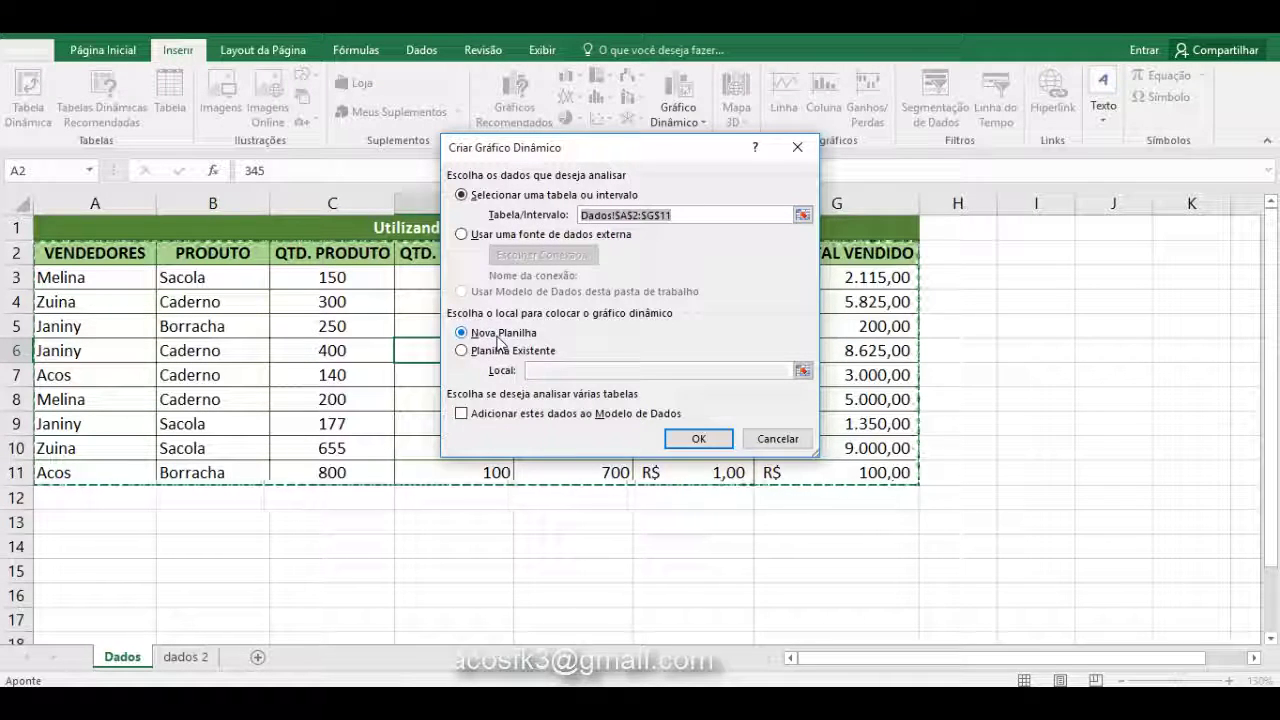
{"action": "left_click", "coordinate": [698, 439]}
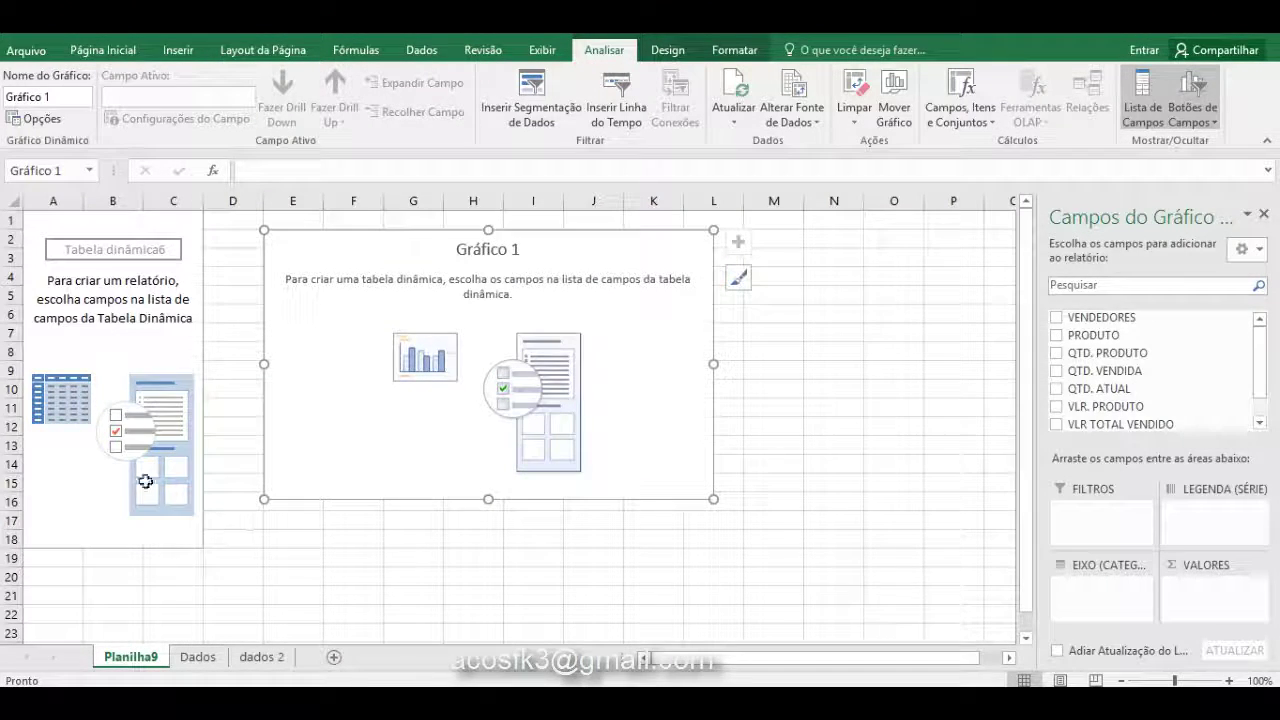
{"action": "left_click_drag", "start_coordinate": [452, 262], "coordinate": [577, 294]}
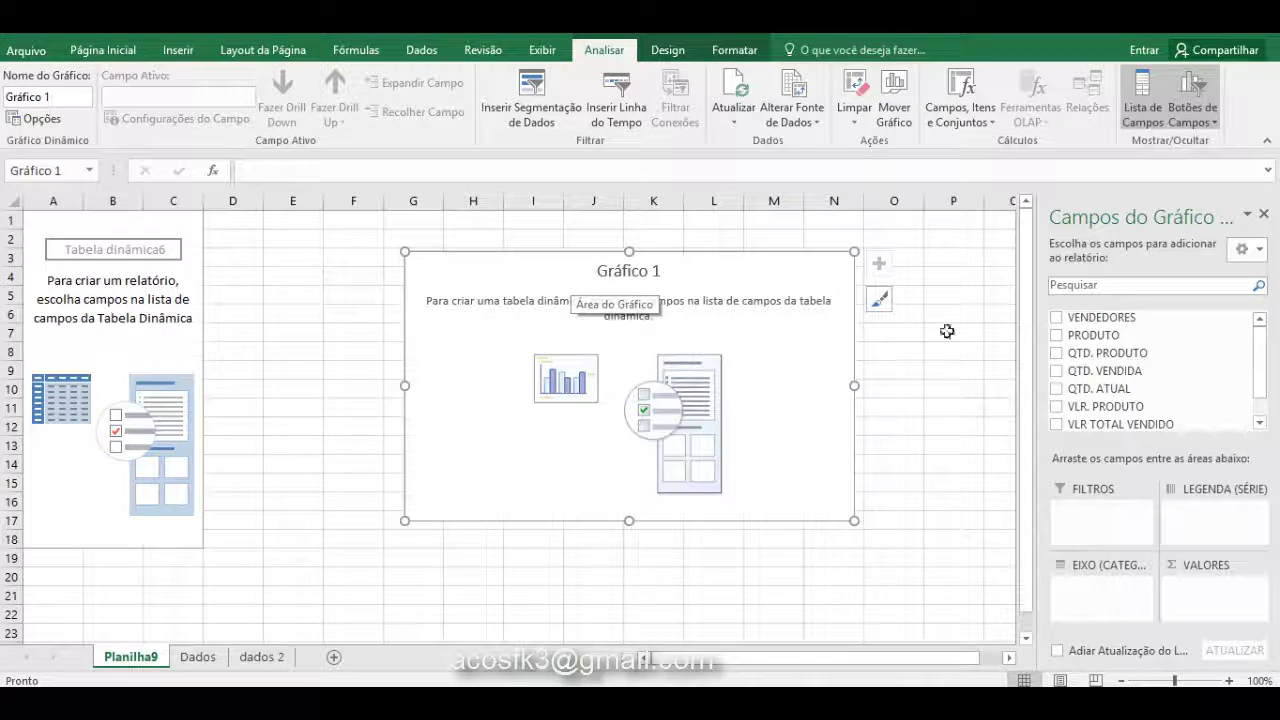
Step: Chart QTD. VENDIDA by VENDEDORES and reposition the pivot chart close beside the pivot table
{"action": "left_click", "coordinate": [1056, 318]}
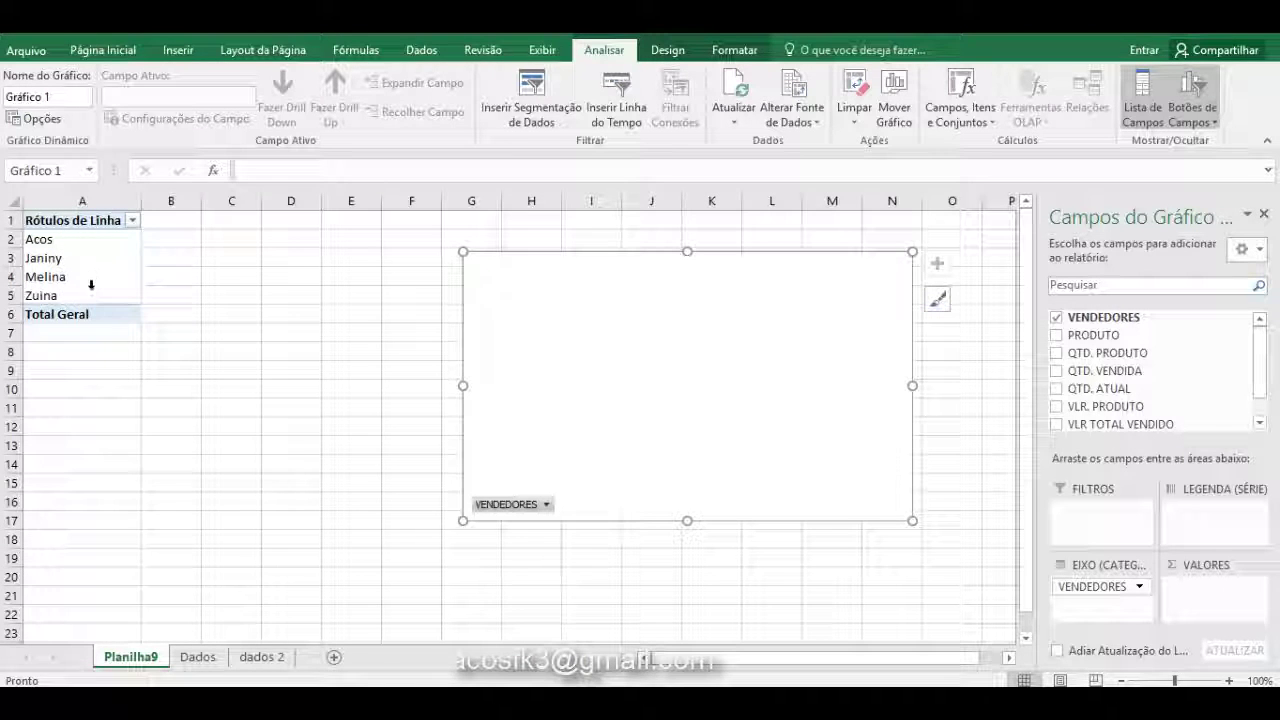
{"action": "left_click_drag", "start_coordinate": [711, 374], "coordinate": [618, 350]}
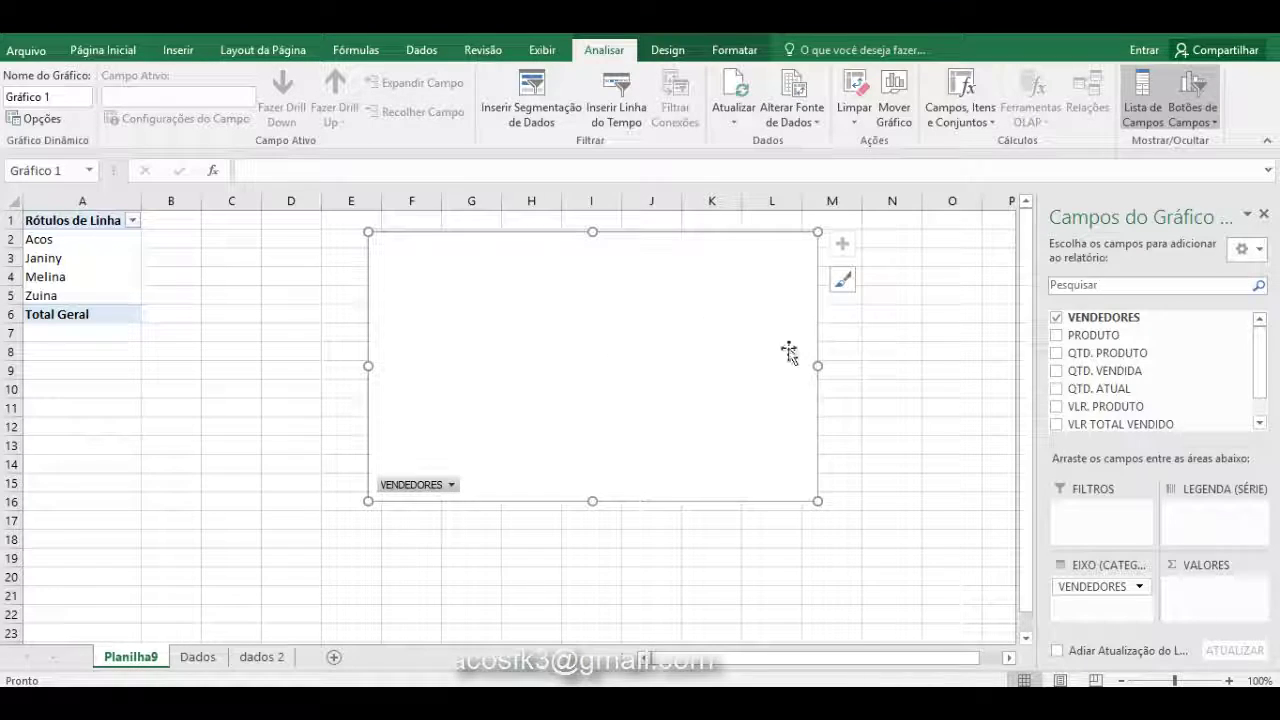
{"action": "left_click", "coordinate": [1056, 372]}
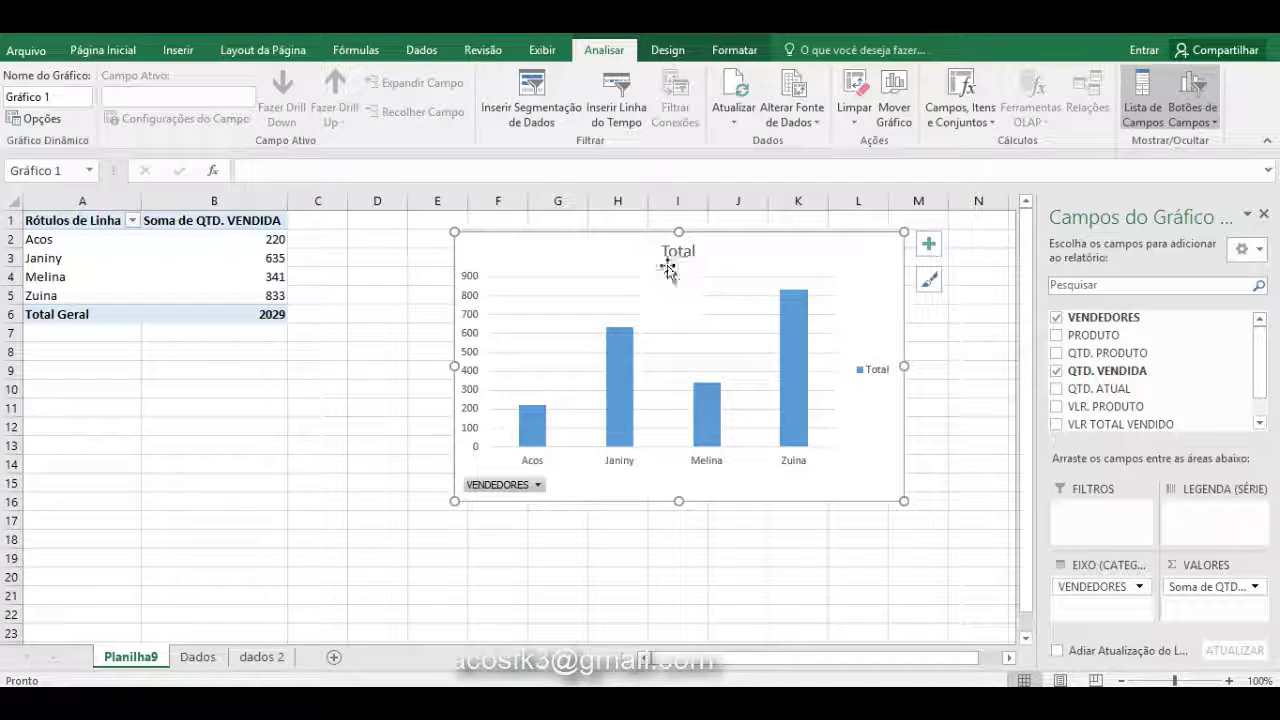
{"action": "left_click_drag", "start_coordinate": [668, 268], "coordinate": [590, 262]}
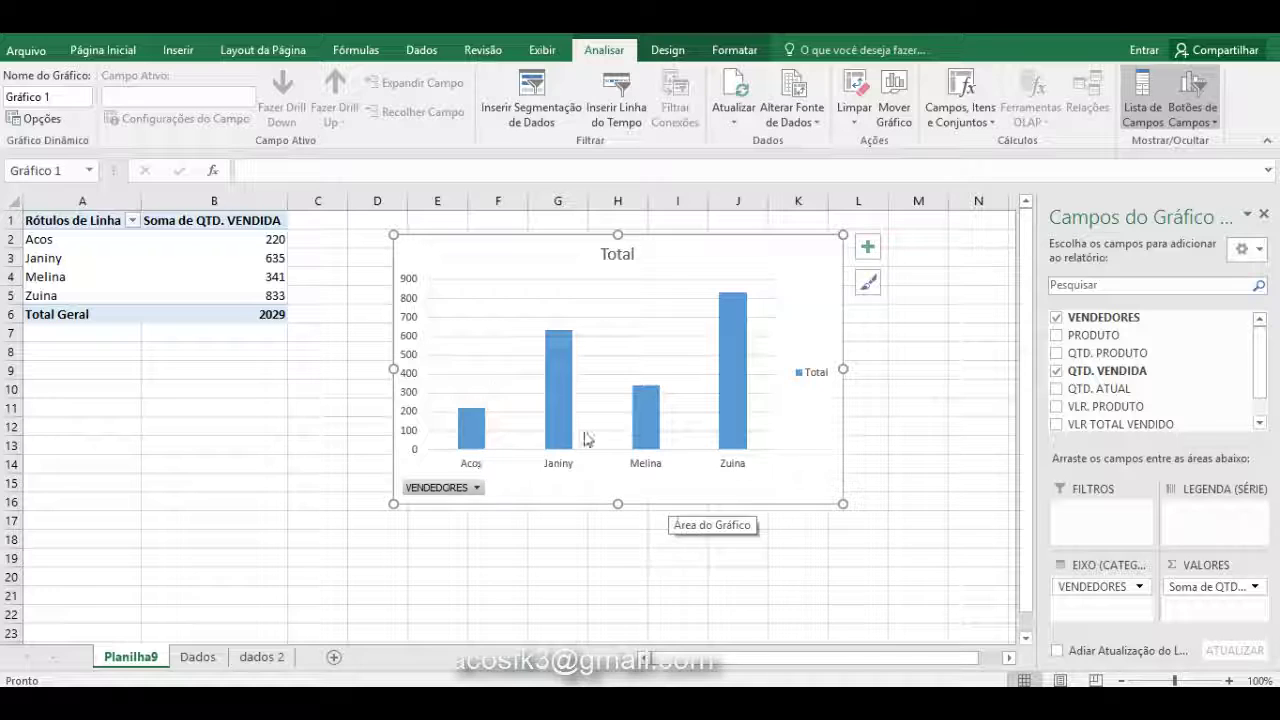
Step: Replace QTD. VENDIDA with VLR TOTAL VENDIDO as the value field of the pivot chart
{"action": "mouse_move", "coordinate": [740, 343]}
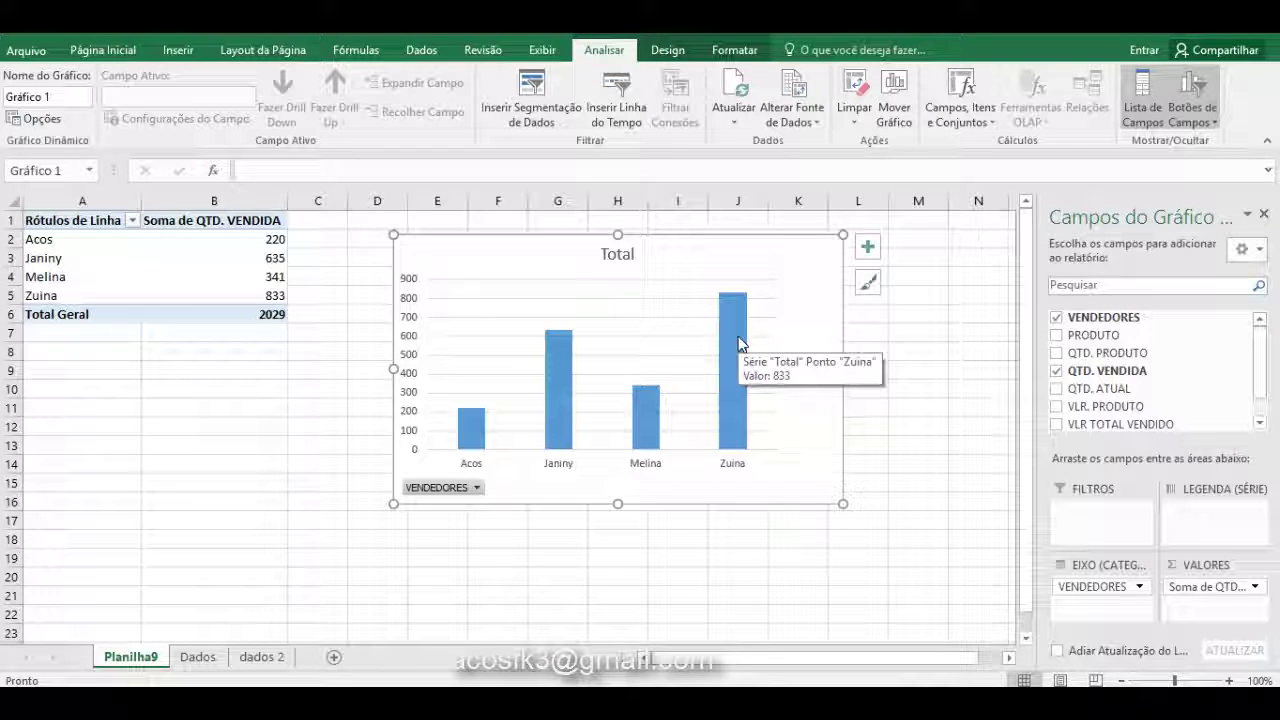
{"action": "left_click", "coordinate": [1057, 372]}
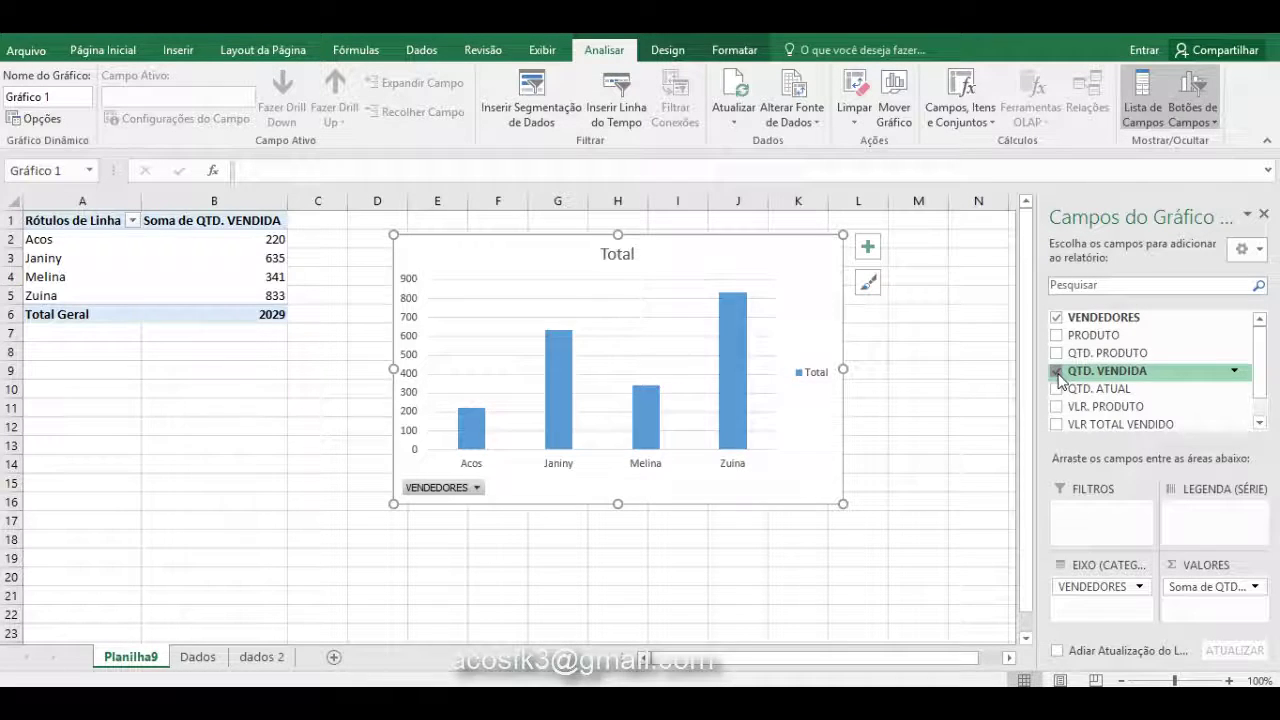
{"action": "left_click", "coordinate": [1056, 425]}
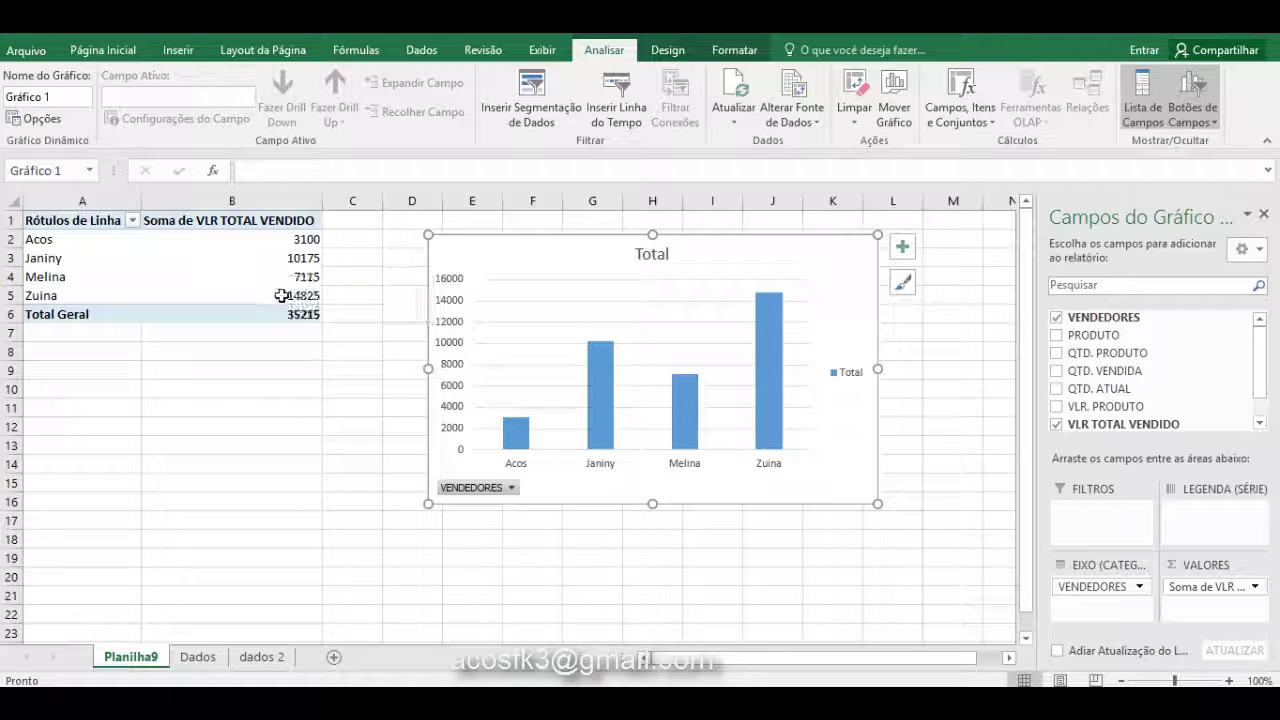
Step: Filter VENDEDORES in the pivot chart to exclude the first and third sellers in the list
{"action": "left_click", "coordinate": [512, 488]}
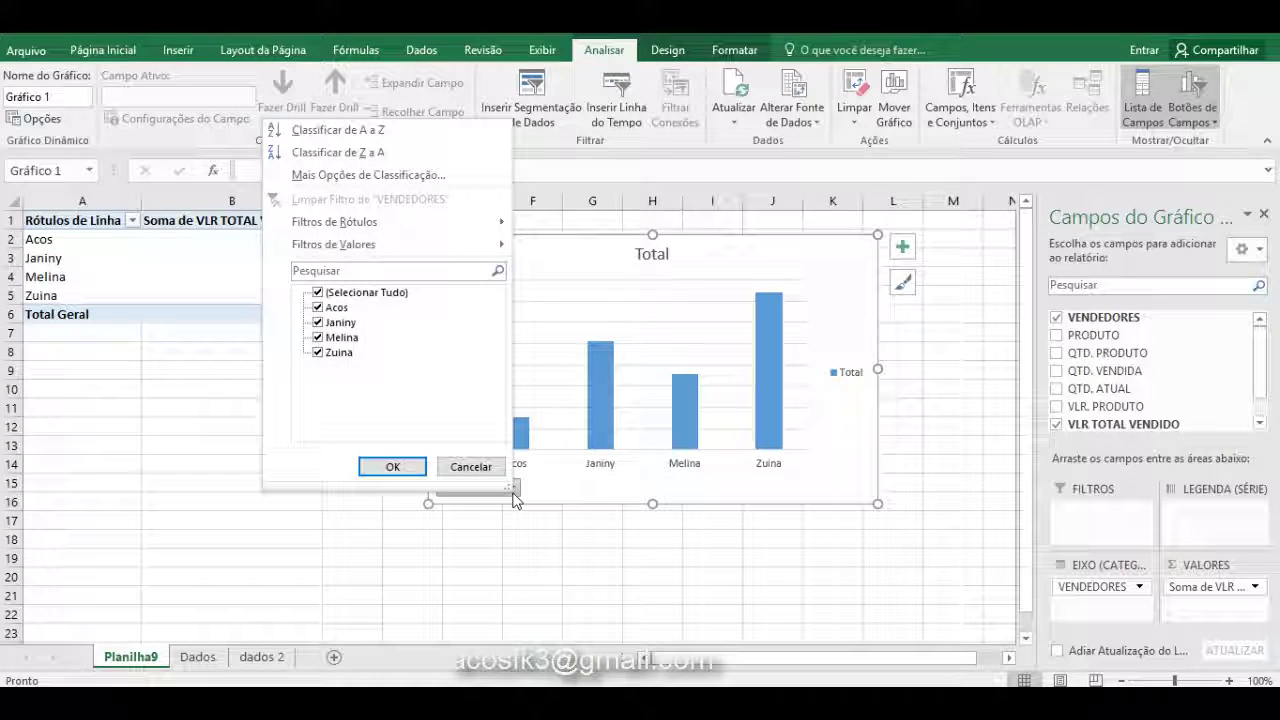
{"action": "left_click", "coordinate": [317, 308]}
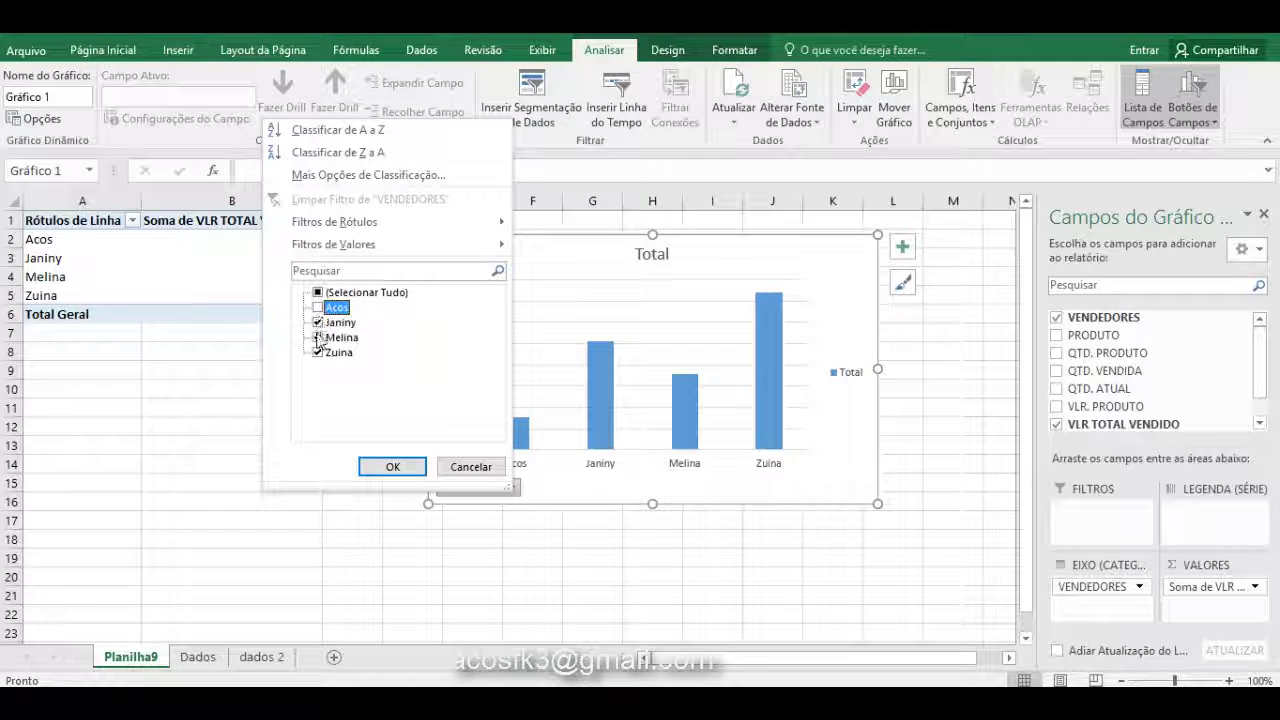
{"action": "left_click", "coordinate": [317, 337]}
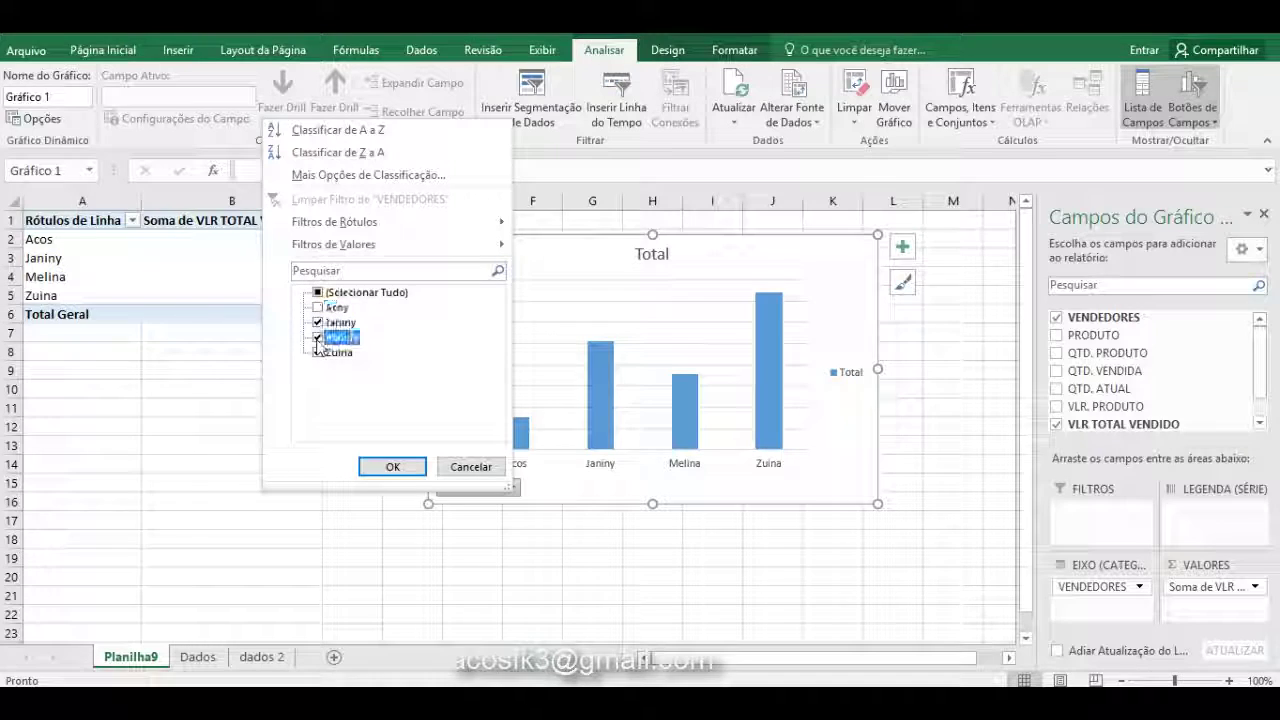
{"action": "left_click", "coordinate": [392, 466]}
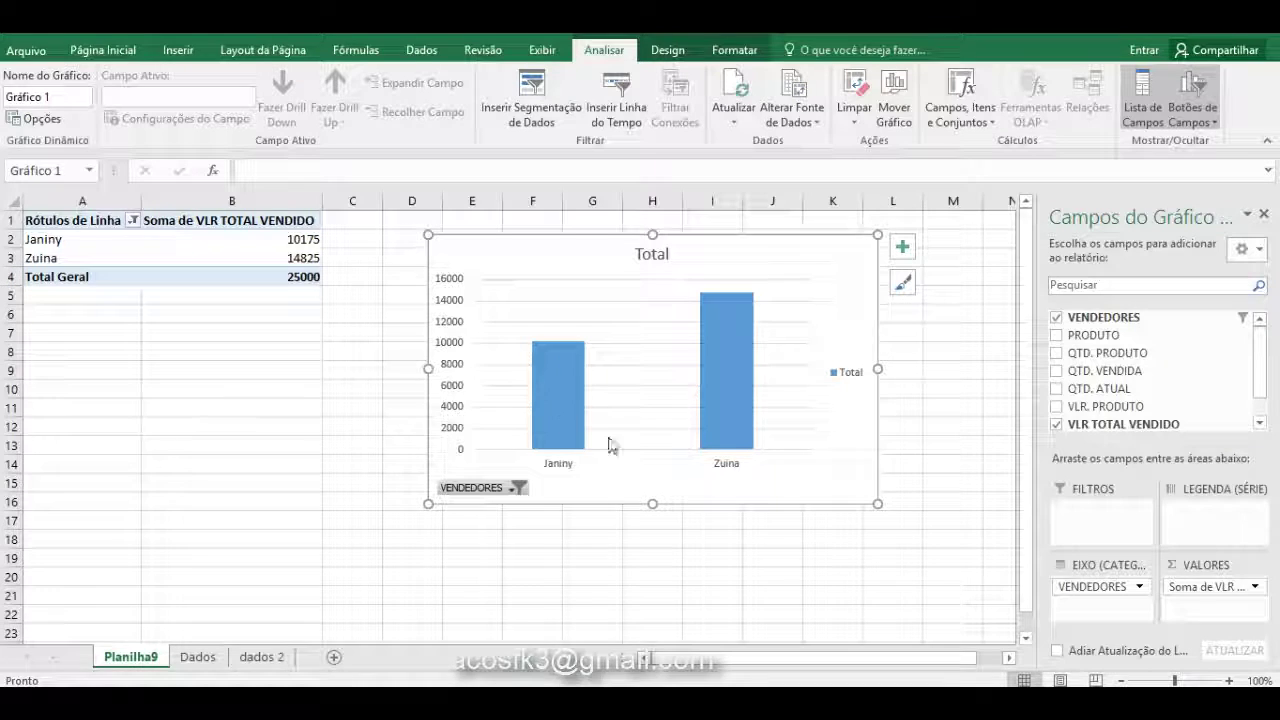
Step: Include the two excluded sellers in the pivot chart's VENDEDORES filter again
{"action": "left_click", "coordinate": [517, 488]}
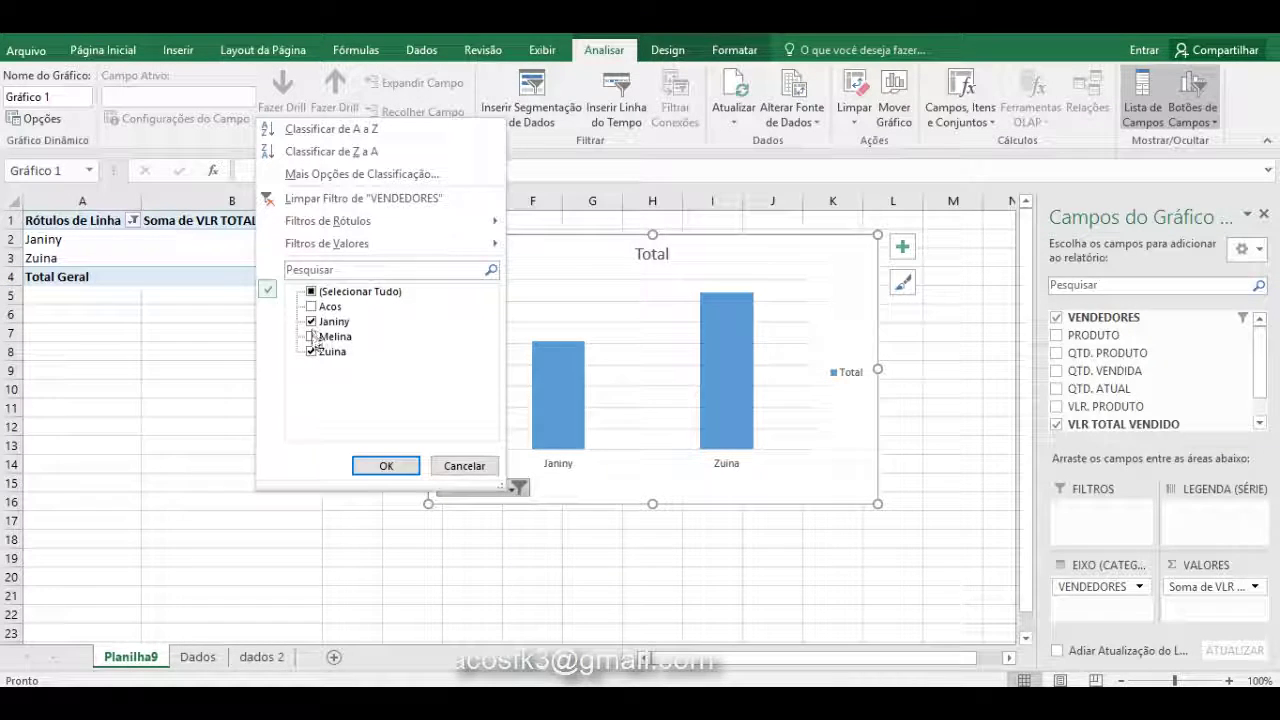
{"action": "left_click", "coordinate": [312, 336]}
{"action": "left_click", "coordinate": [311, 307]}
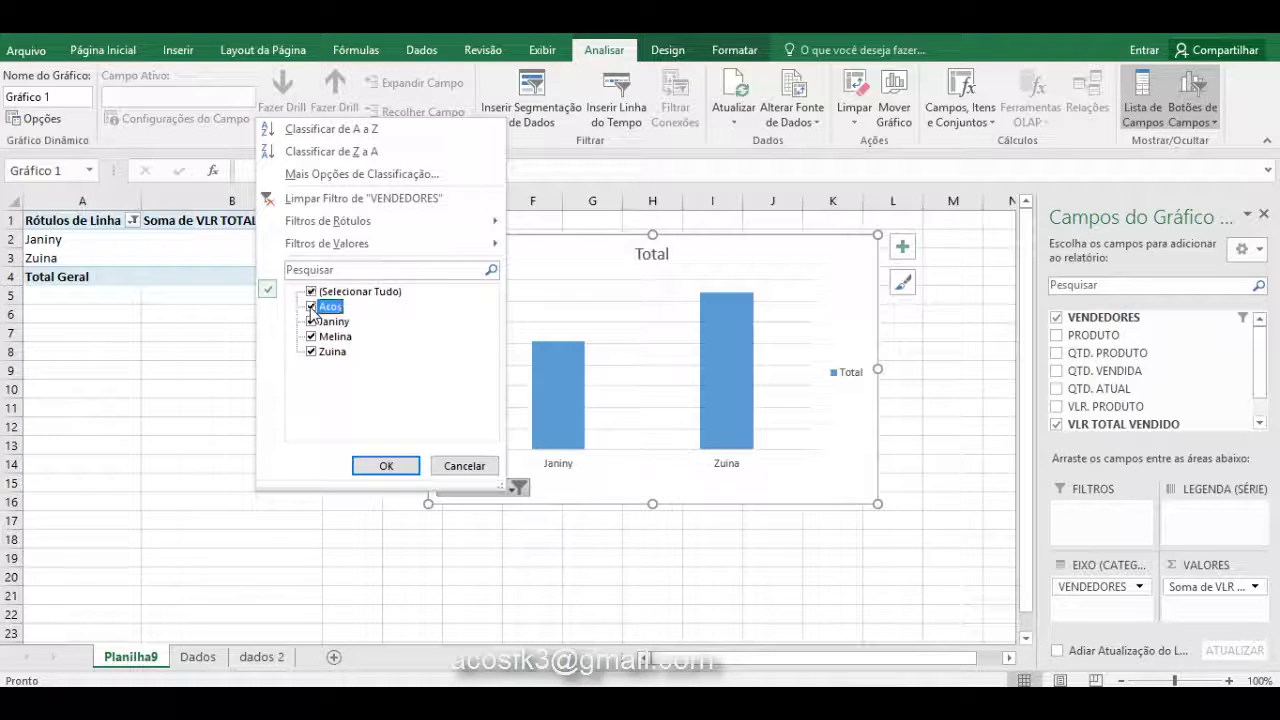
{"action": "left_click", "coordinate": [385, 465]}
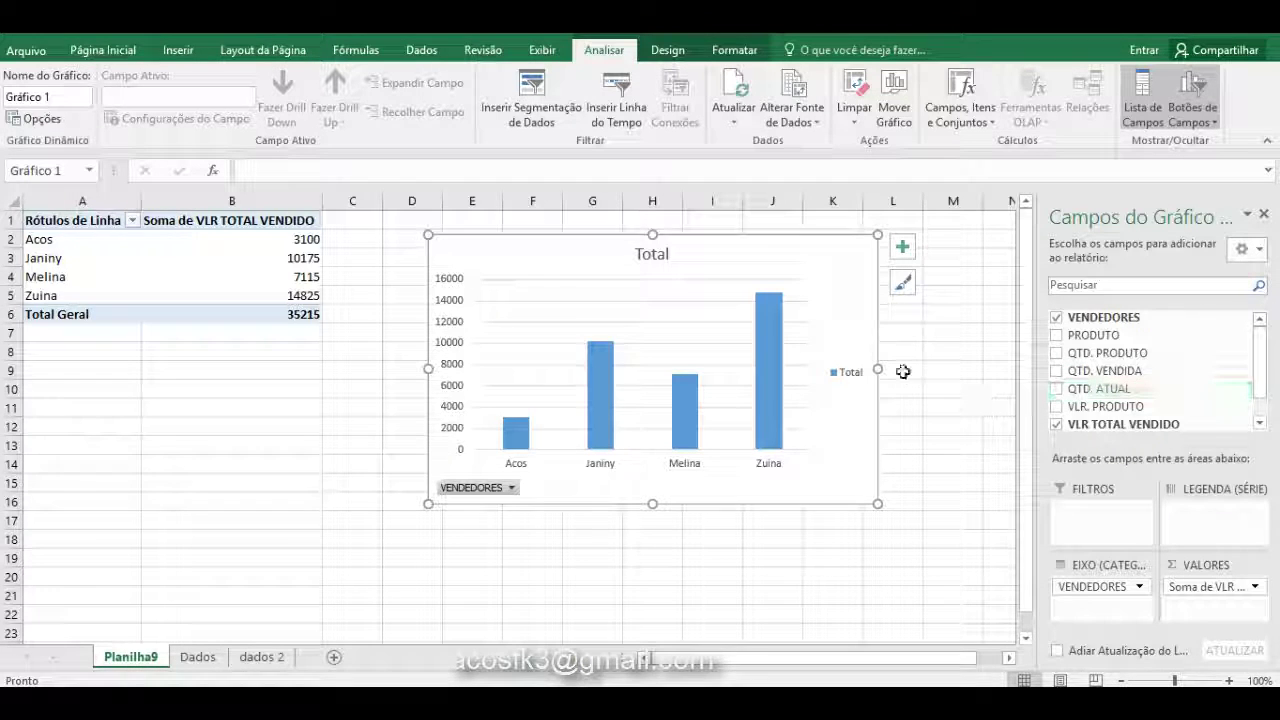
Step: Rename the pivot chart's worksheet as Primeiro Graf Dinâmico
{"action": "double_click", "coordinate": [154, 662]}
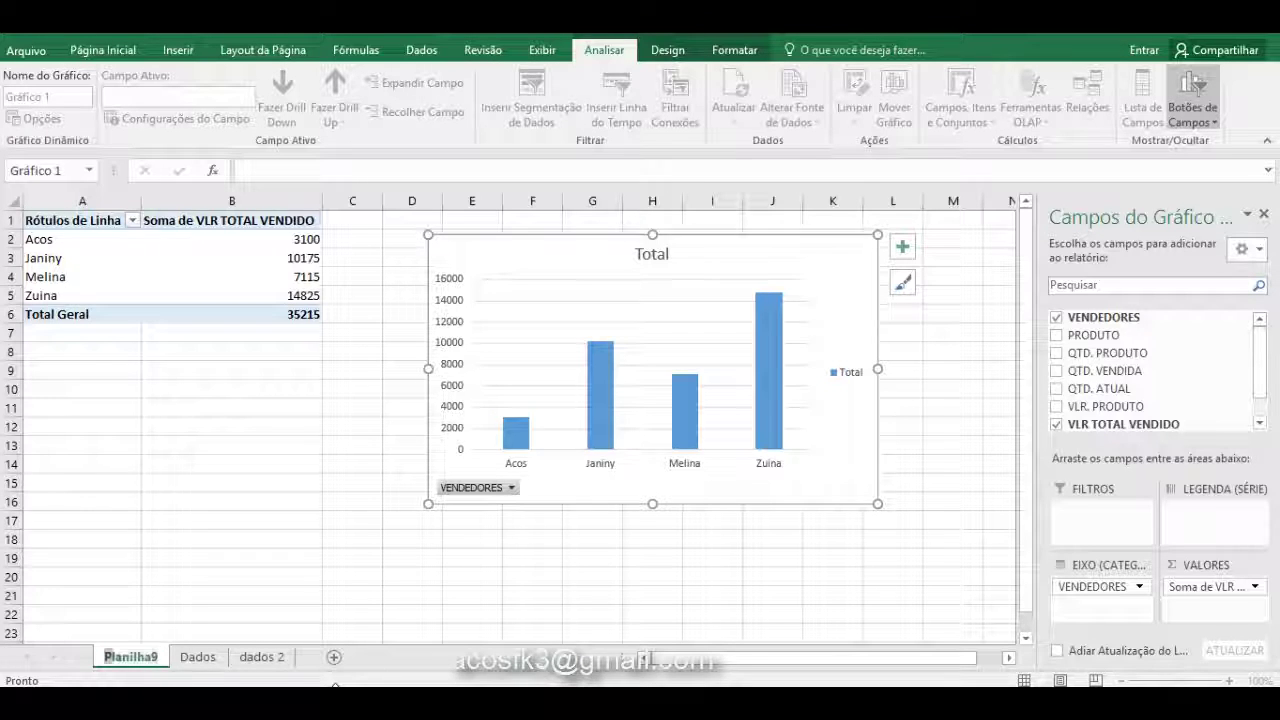
{"action": "type", "text": "Primaeiro"}
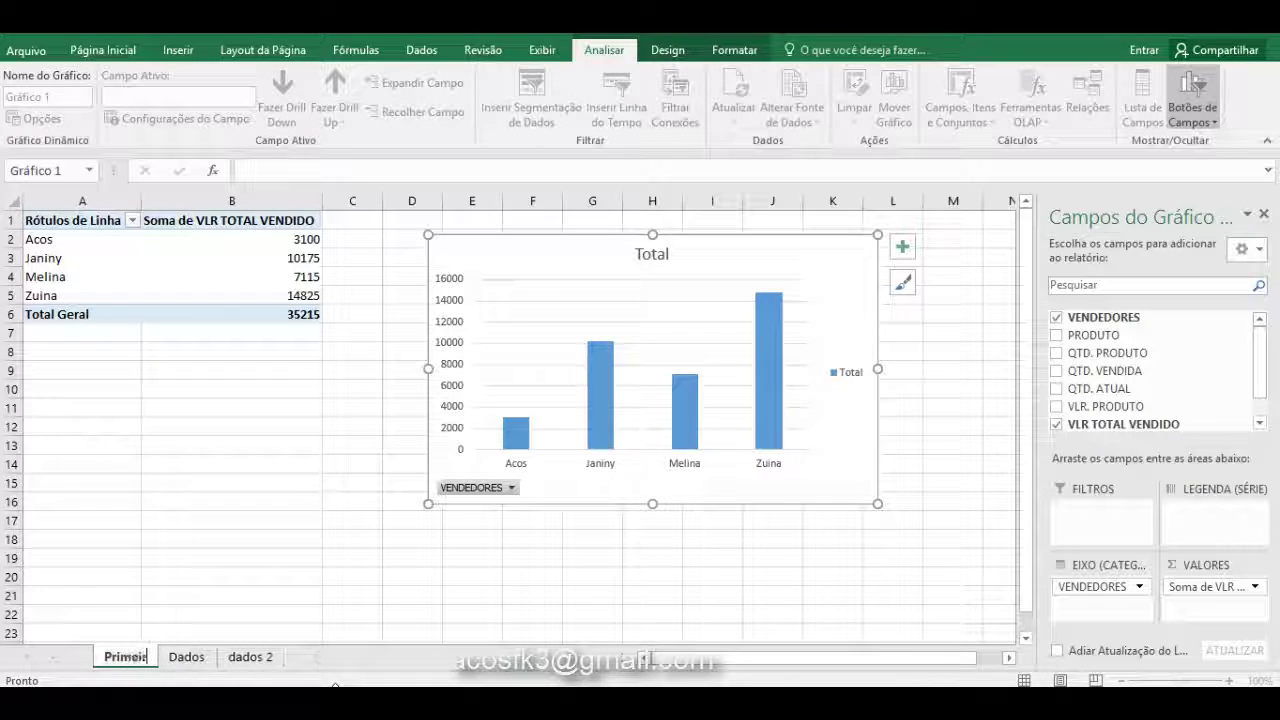
{"action": "key", "text": "Return"}
{"action": "type", "text": "Gra"}
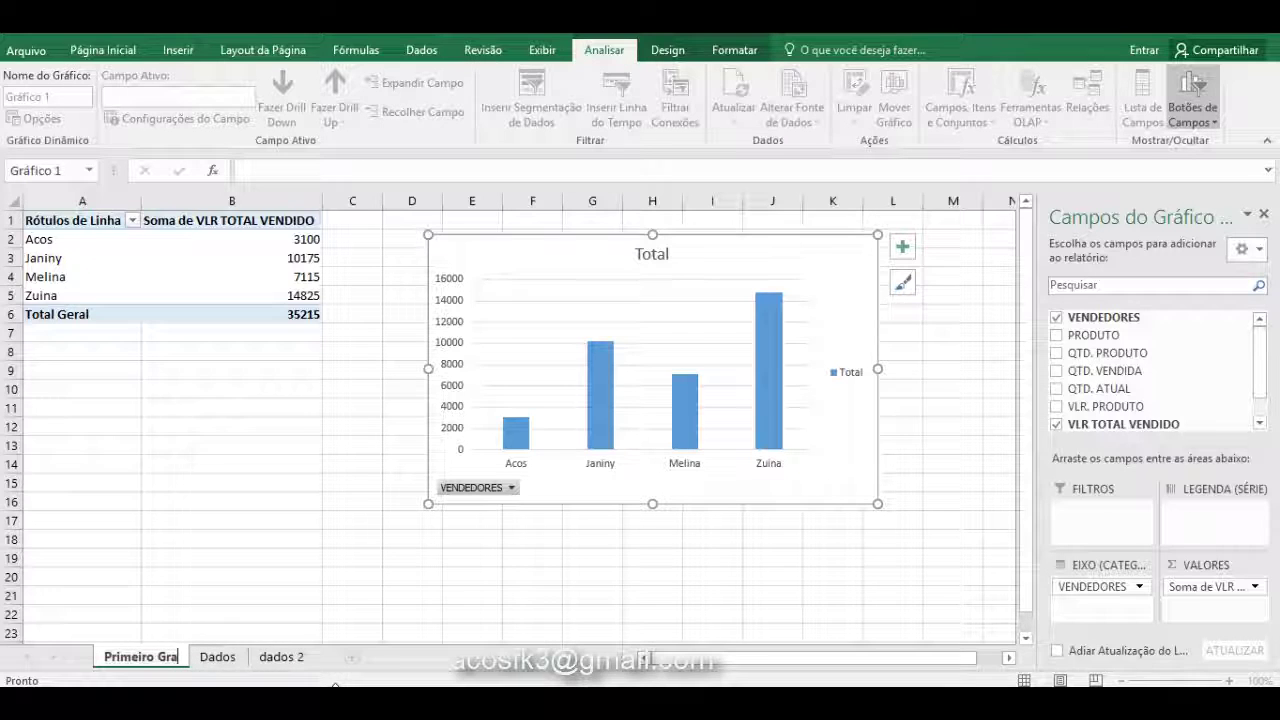
{"action": "type", "text": "f Dinami"}
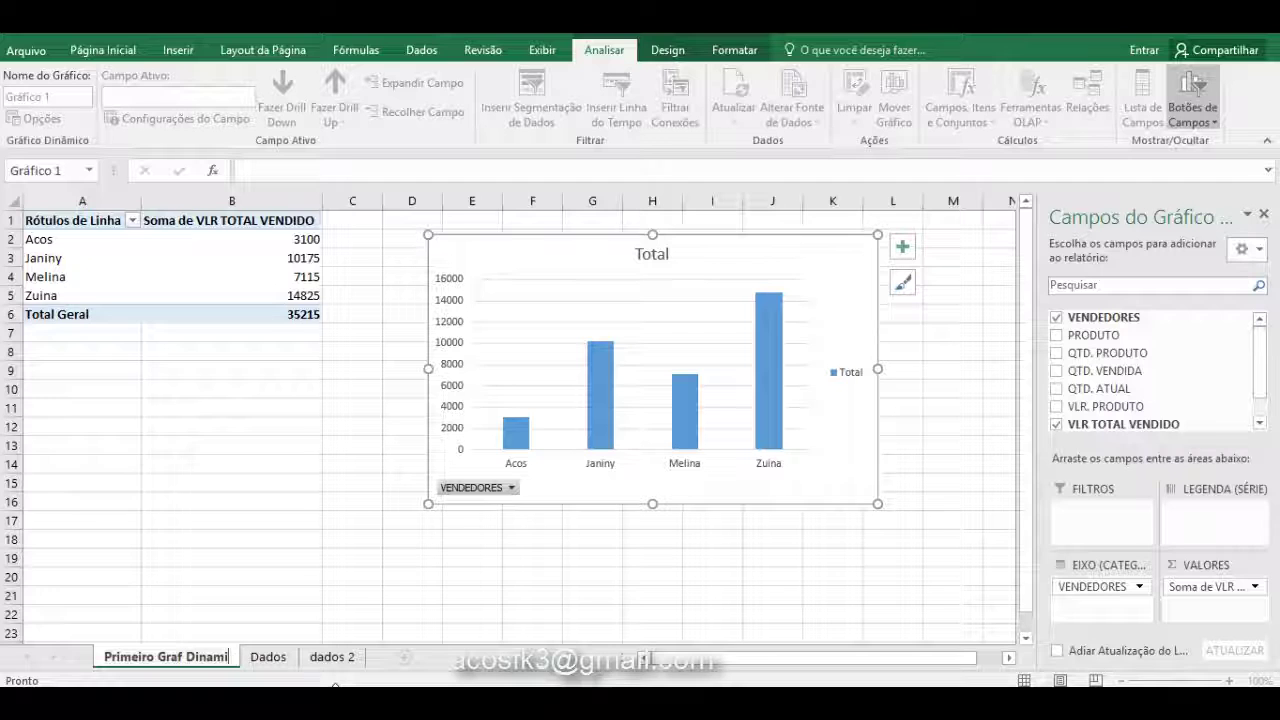
{"action": "key", "text": "BackSpace"}
{"action": "key", "text": "BackSpace"}
{"action": "key", "text": "BackSpace"}
{"action": "type", "text": "â"}
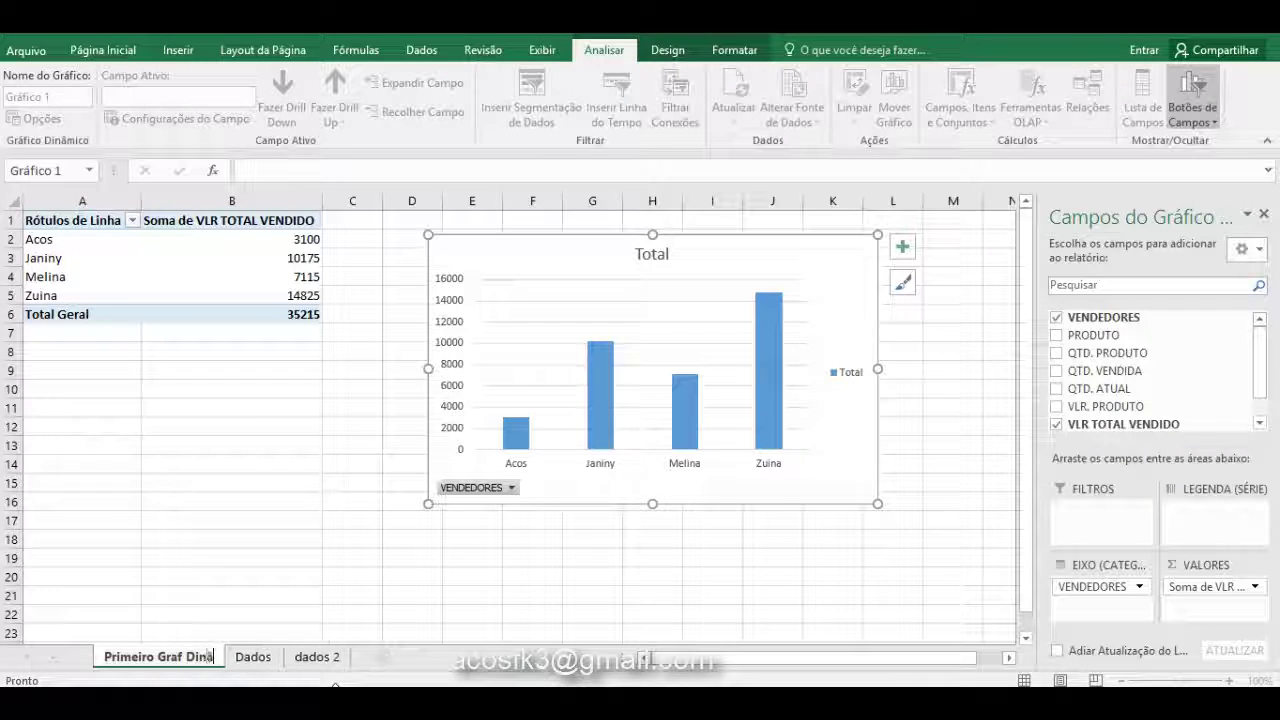
{"action": "type", "text": "mico"}
{"action": "key", "text": "Return"}
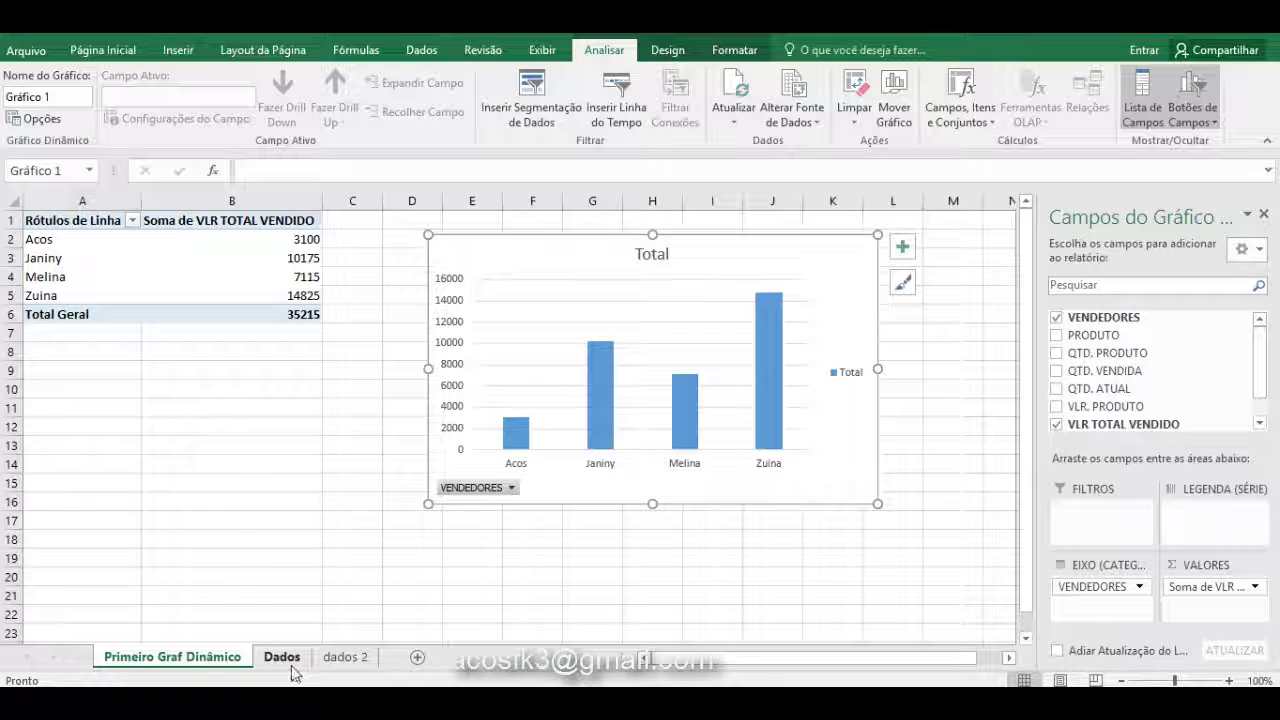
Step: Create a combined pivot chart and pivot table from the Dados range A2:G11 on another new worksheet
{"action": "left_click", "coordinate": [291, 664]}
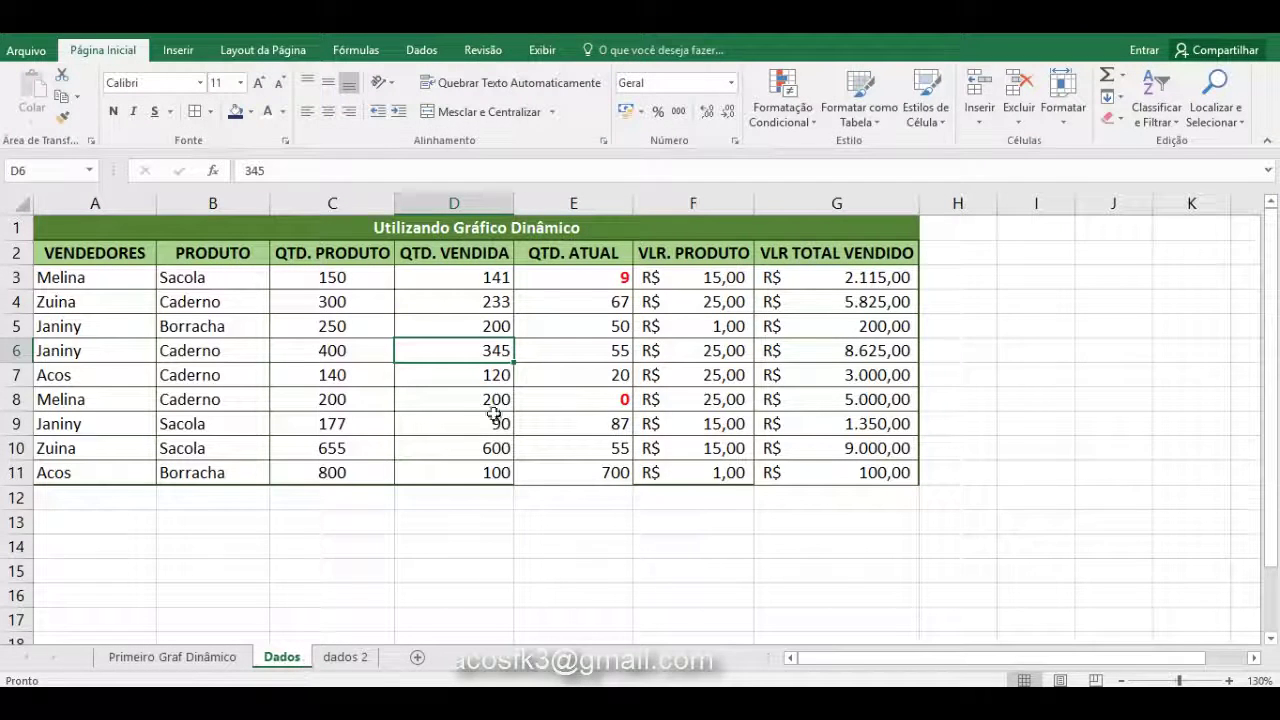
{"action": "left_click", "coordinate": [451, 414]}
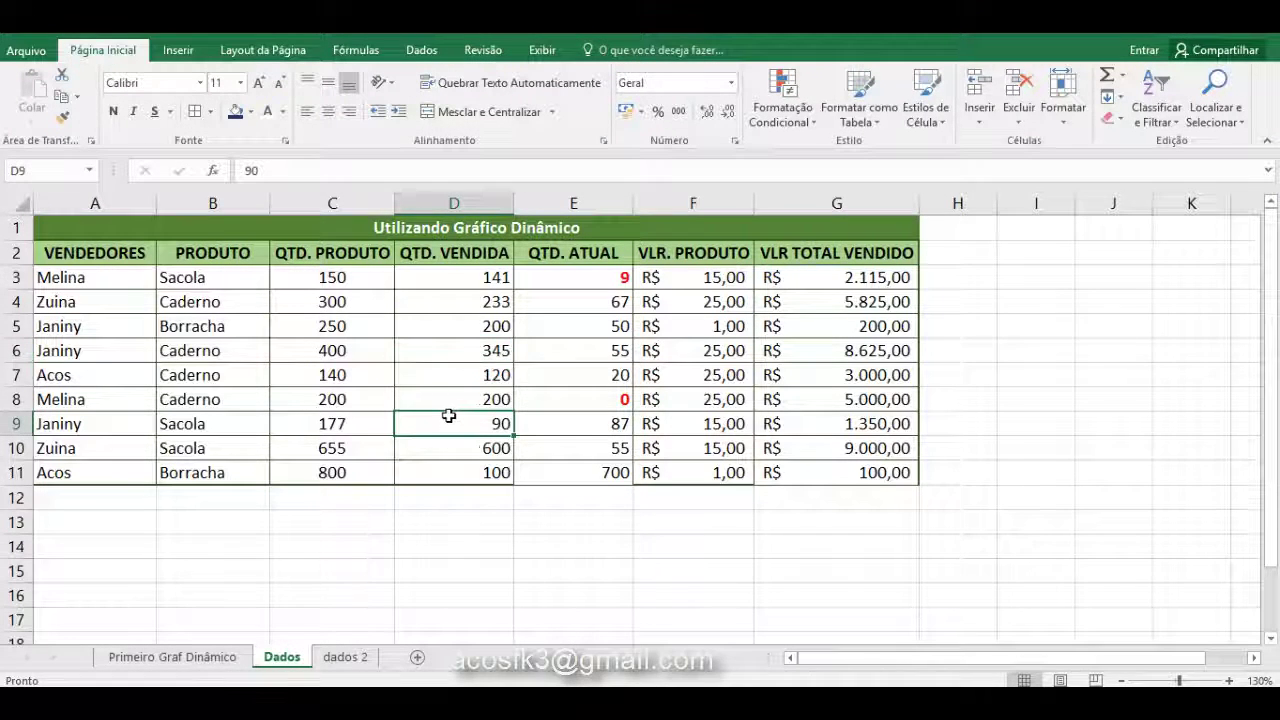
{"action": "left_click", "coordinate": [176, 50]}
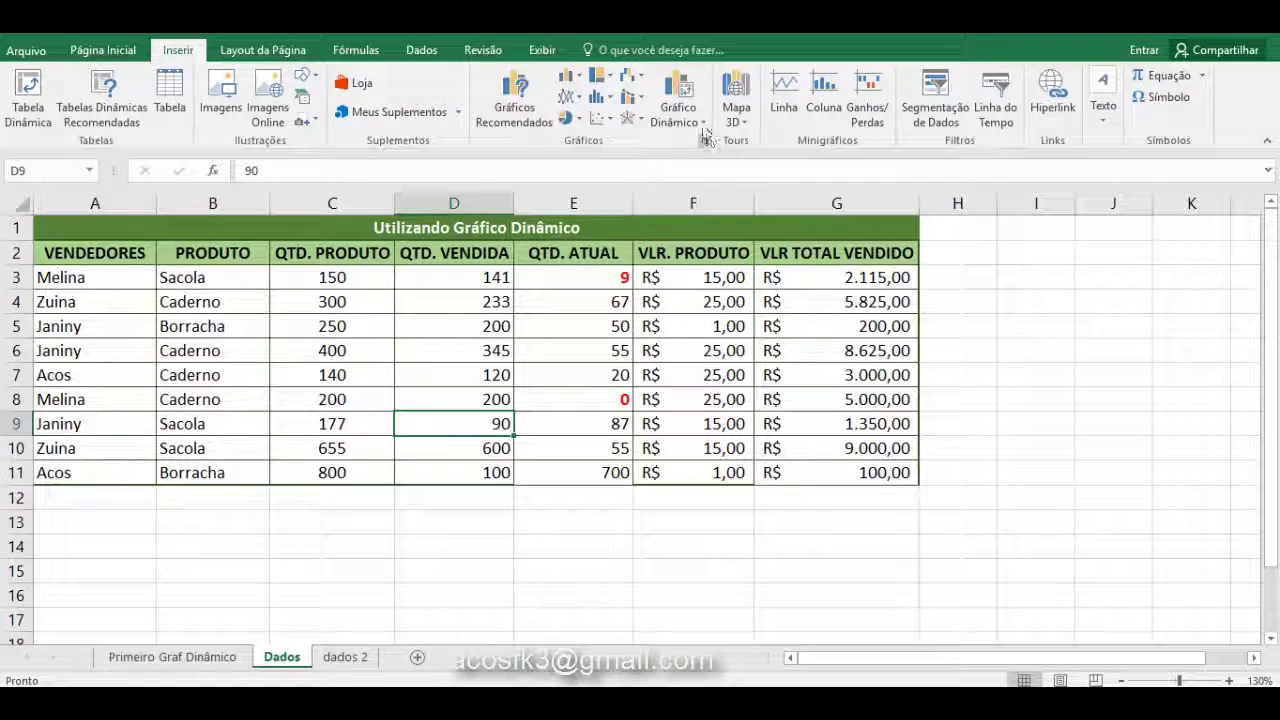
{"action": "left_click", "coordinate": [688, 118]}
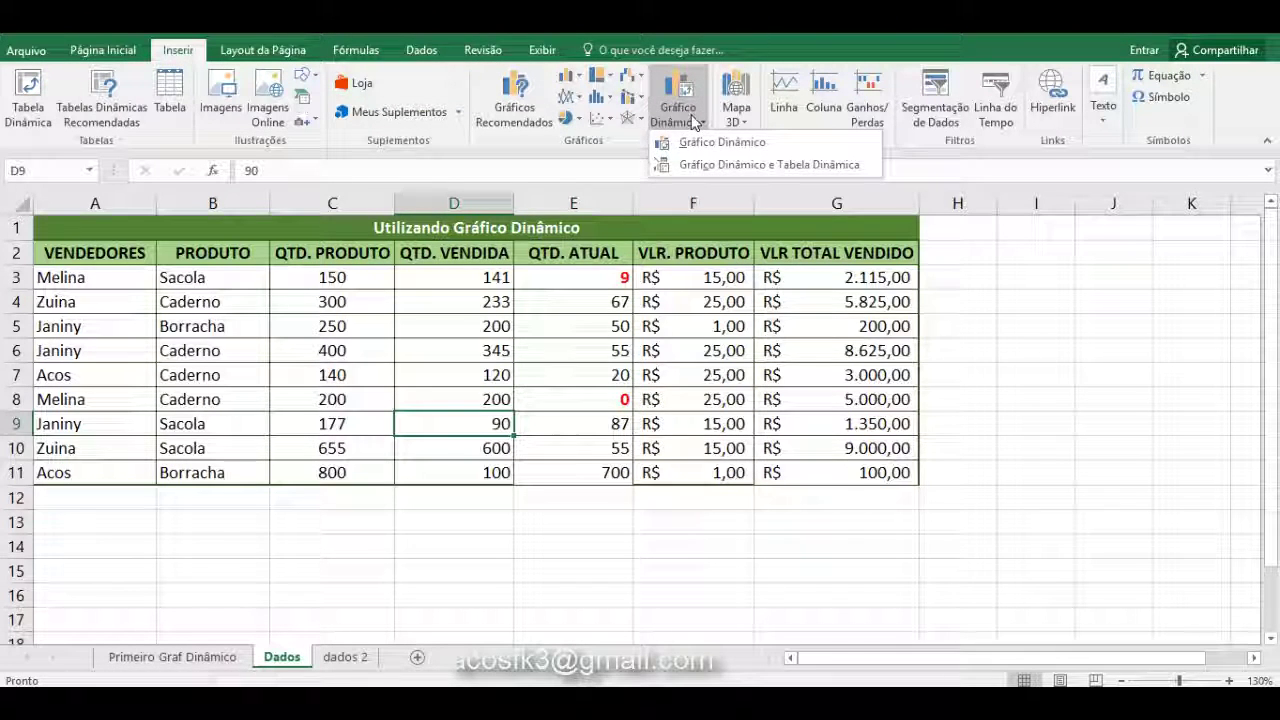
{"action": "left_click", "coordinate": [720, 168]}
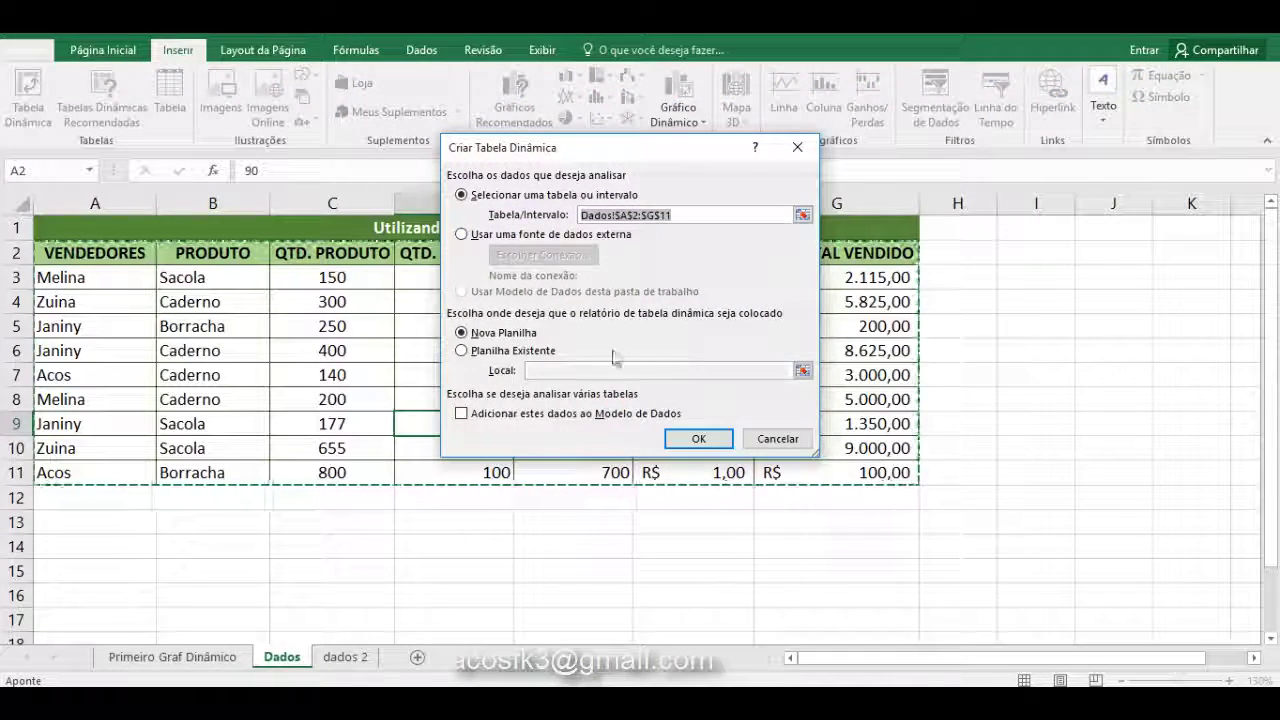
{"action": "left_click", "coordinate": [699, 438]}
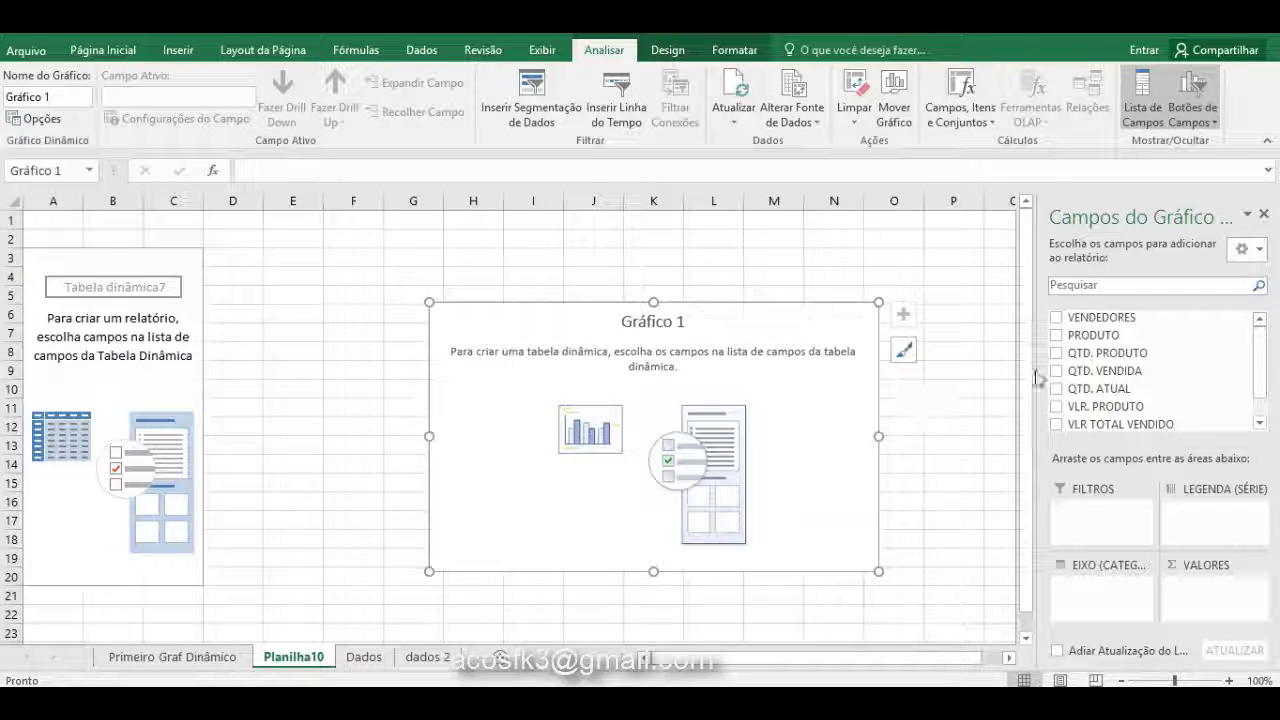
Step: Chart QTD. VENDIDA by VENDEDORES on Planilha10 and move the chart closer to its pivot table
{"action": "left_click", "coordinate": [1058, 318]}
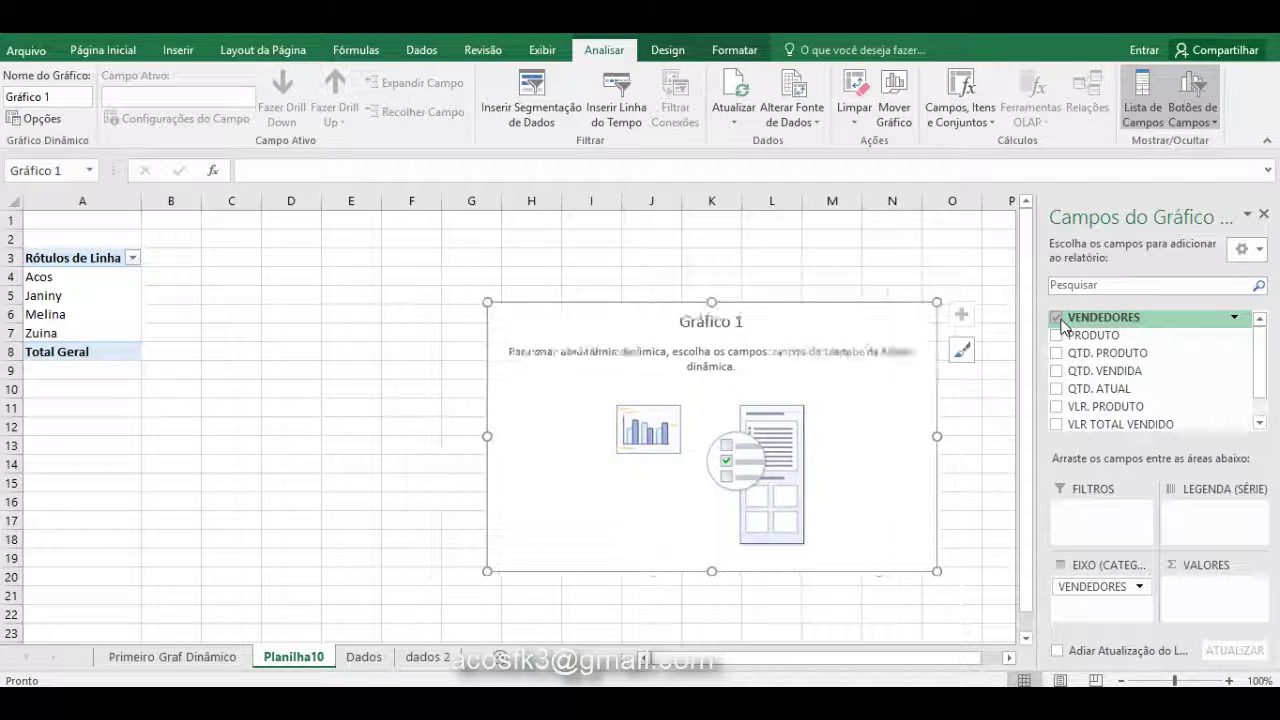
{"action": "left_click", "coordinate": [1058, 373]}
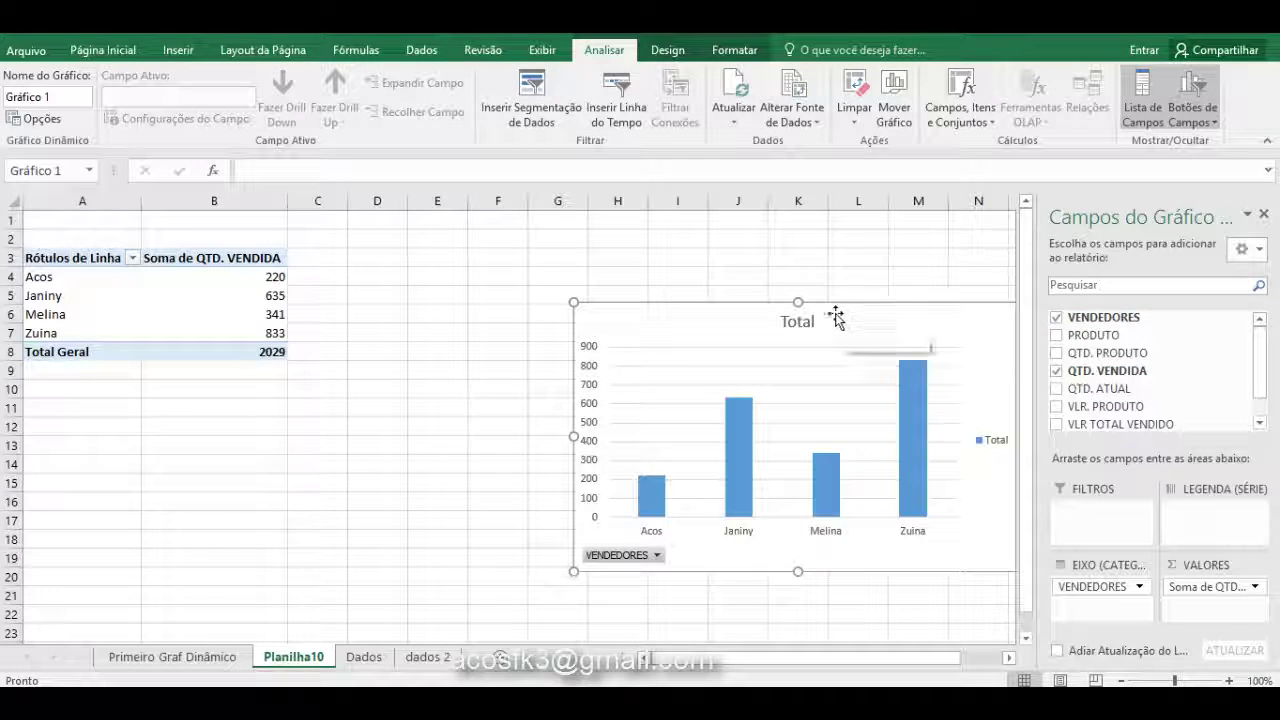
{"action": "left_click_drag", "start_coordinate": [823, 309], "coordinate": [674, 273]}
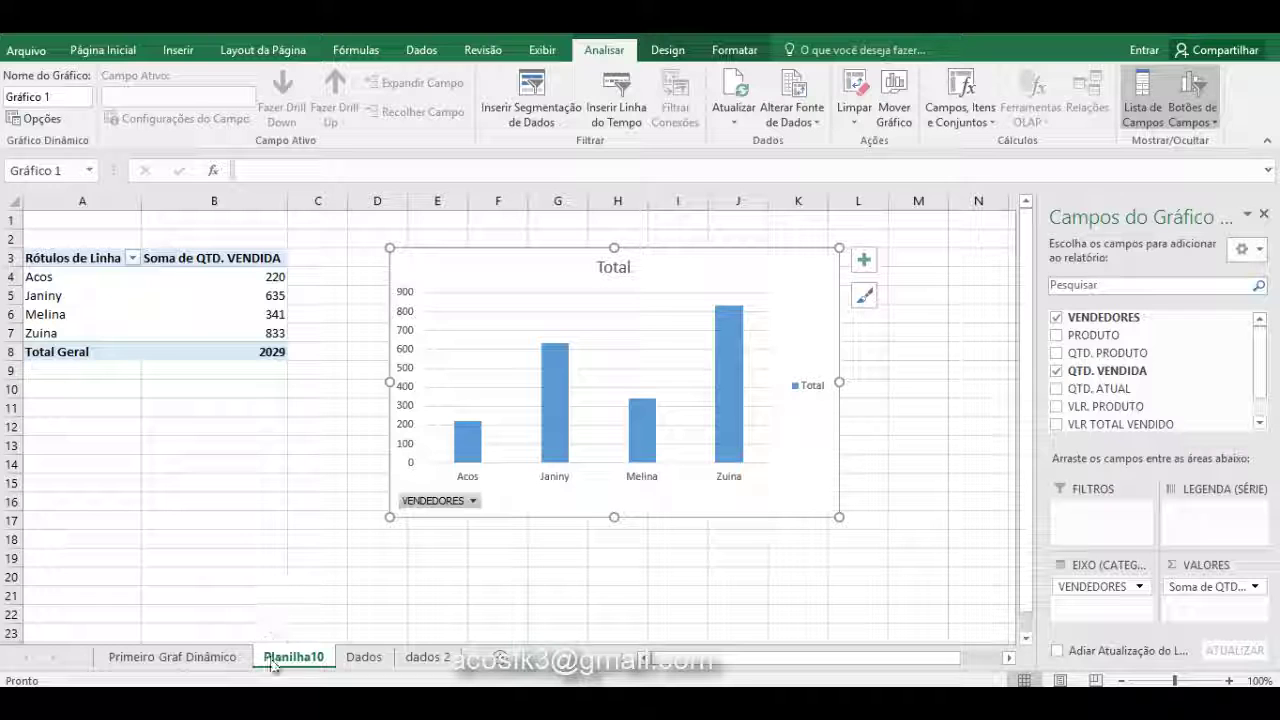
Step: Compare the pivot table and chart on Primeiro Graf Dinâmico with those on Planilha10
{"action": "left_click", "coordinate": [233, 660]}
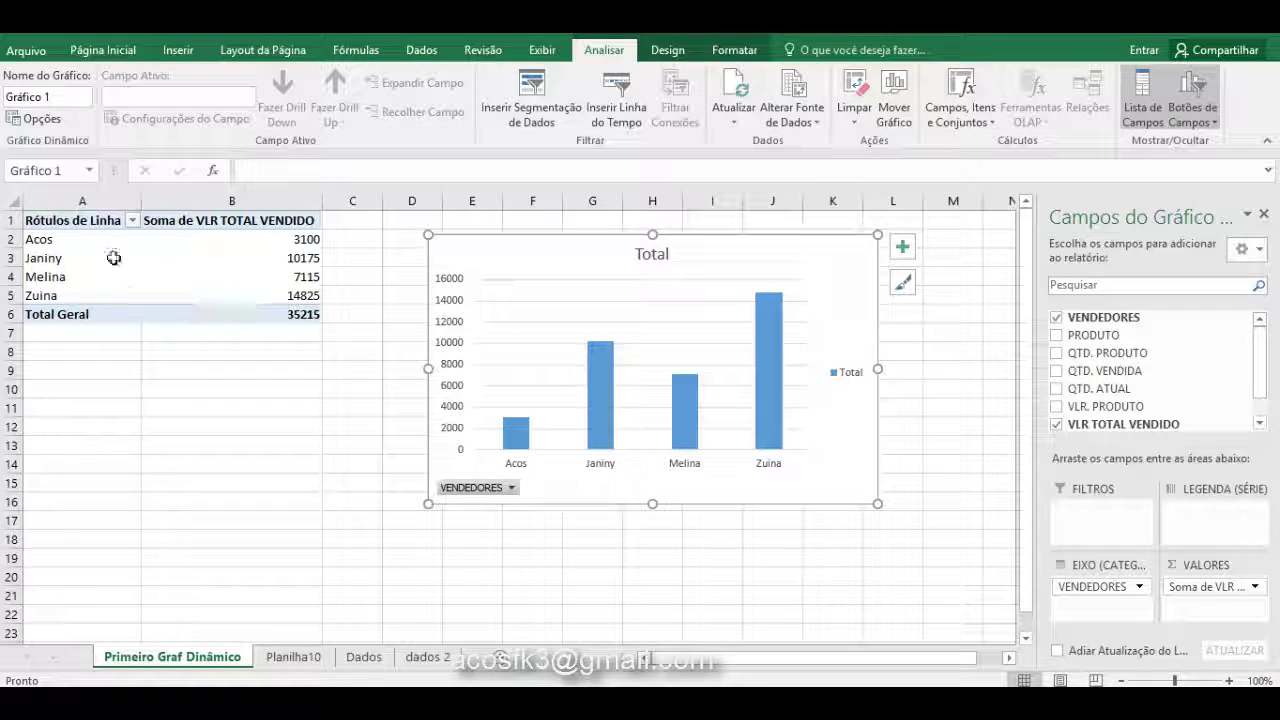
{"action": "left_click", "coordinate": [303, 660]}
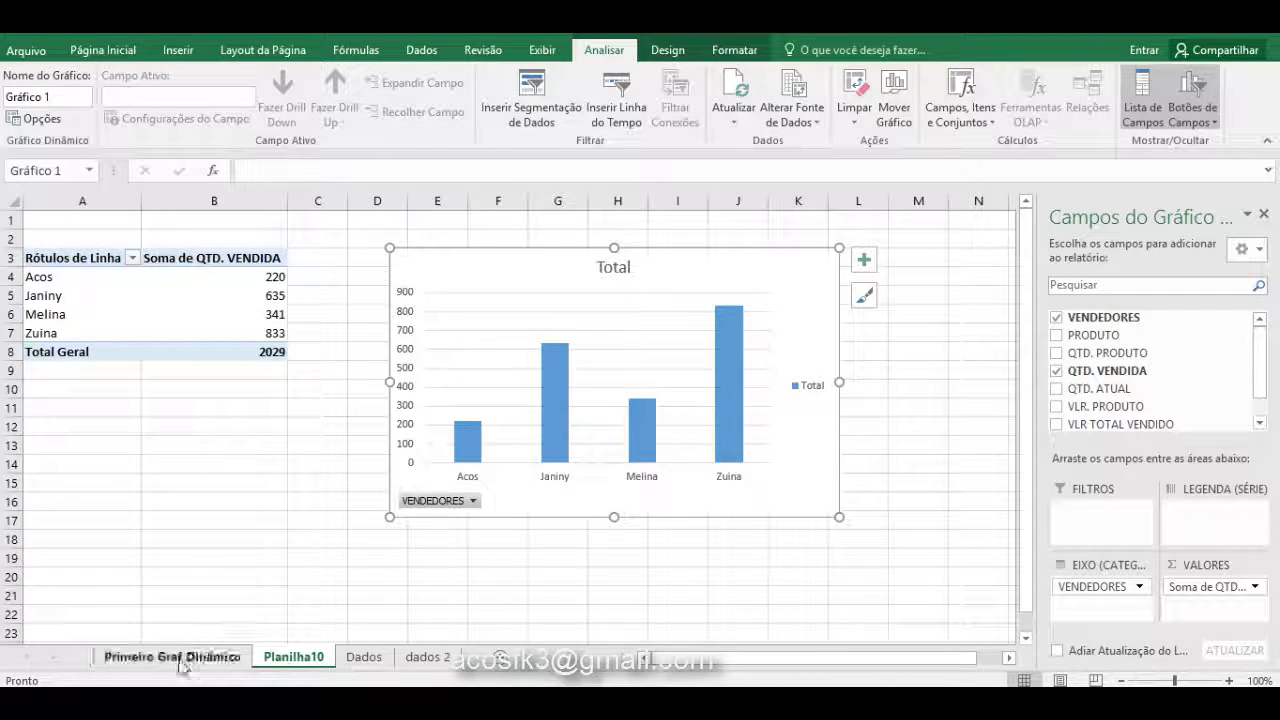
Step: Review how the VLR TOTAL VENDIDO chart on Primeiro Graf Dinâmico and the QTD. VENDIDA chart on Planilha10 are laid out beside their pivot tables
{"action": "left_click", "coordinate": [178, 660]}
{"action": "left_click", "coordinate": [280, 657]}
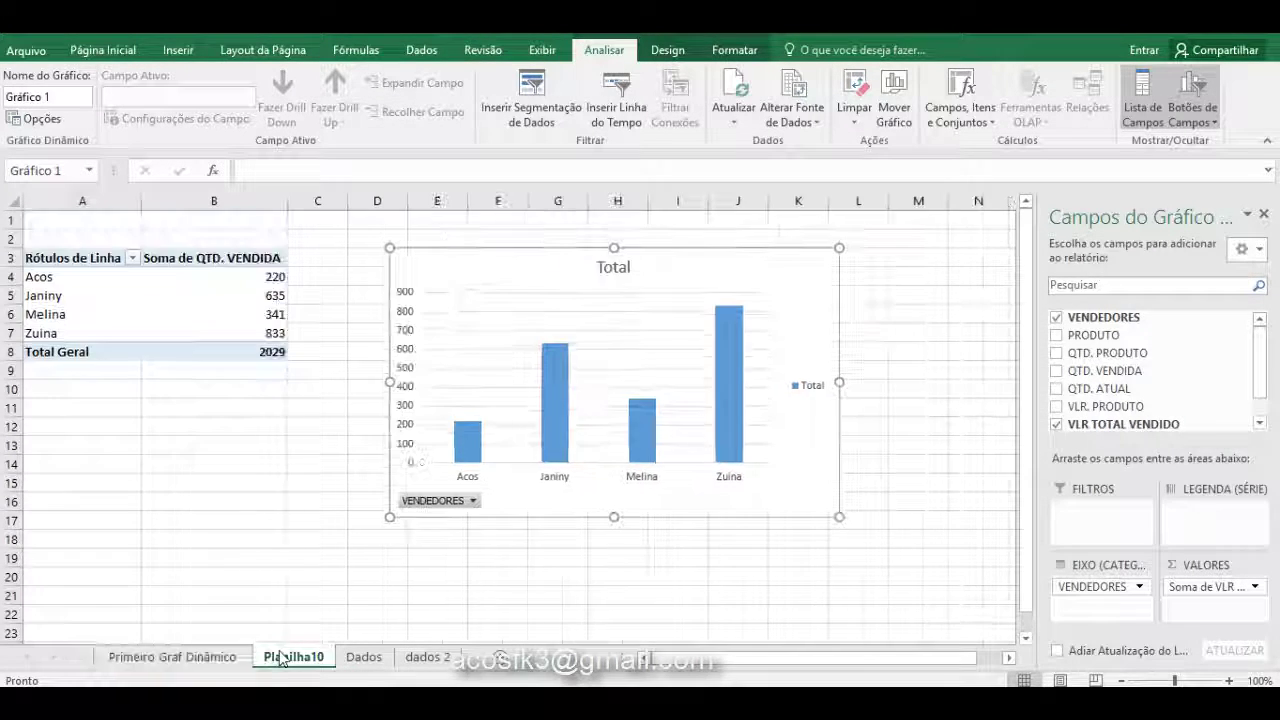
{"action": "left_click", "coordinate": [208, 658]}
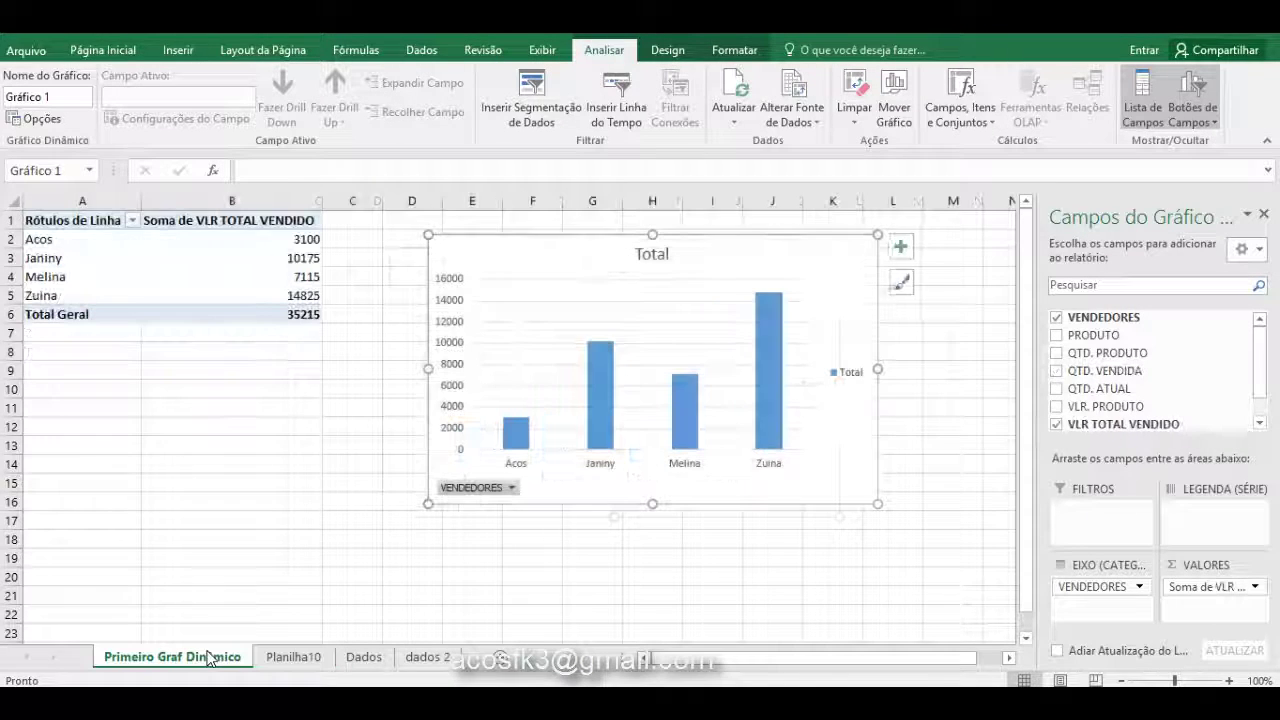
{"action": "left_click", "coordinate": [311, 658]}
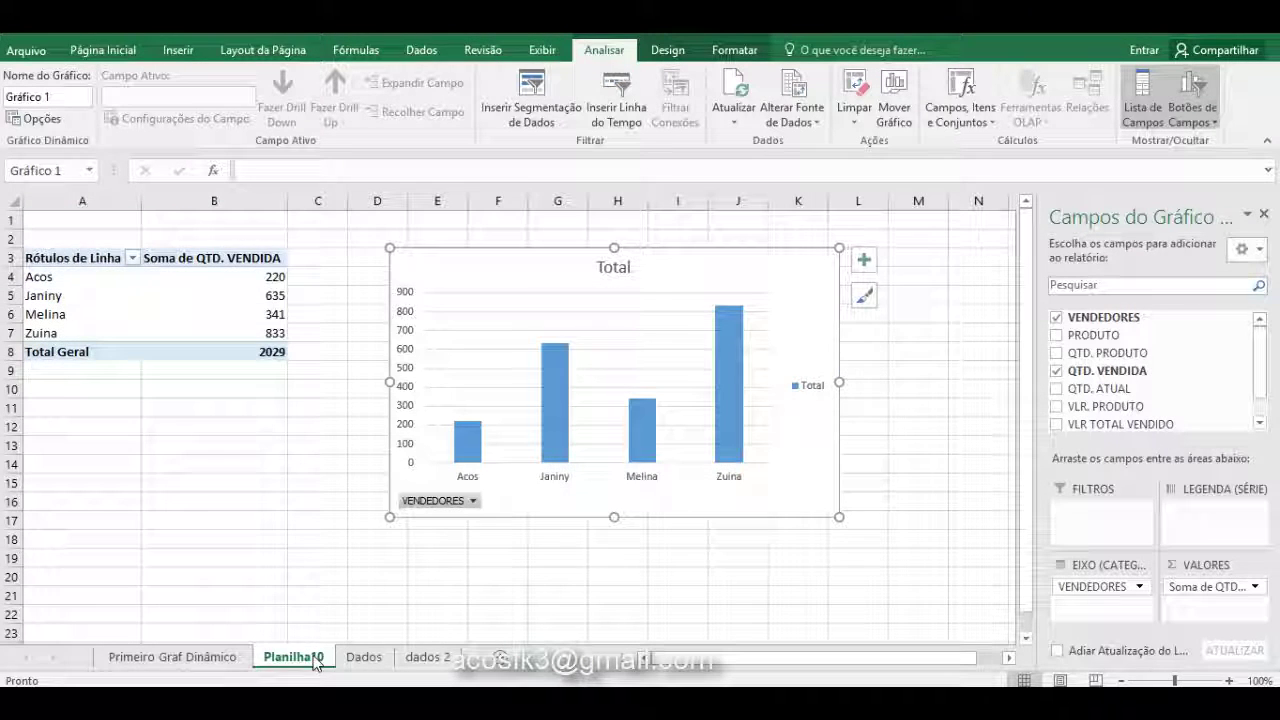
{"action": "left_click", "coordinate": [206, 657]}
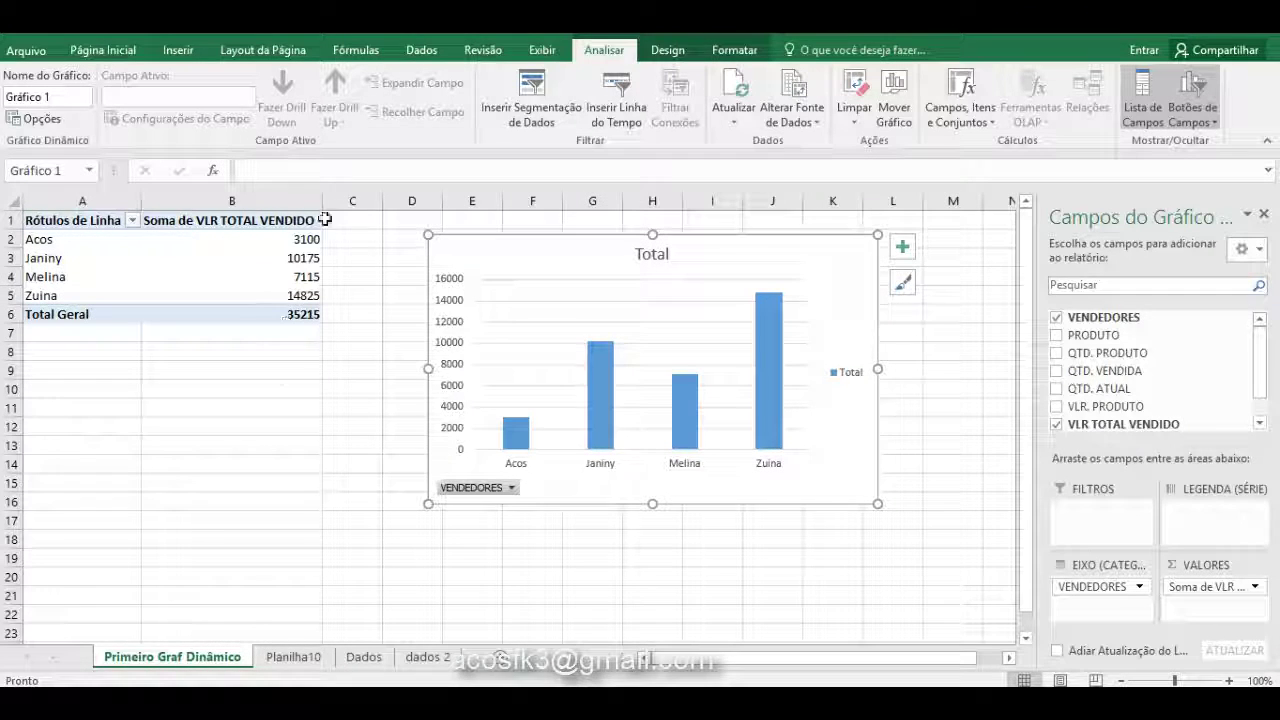
Step: Show the available pivot chart insertion options for the sales table on the Dados sheet
{"action": "left_click", "coordinate": [178, 50]}
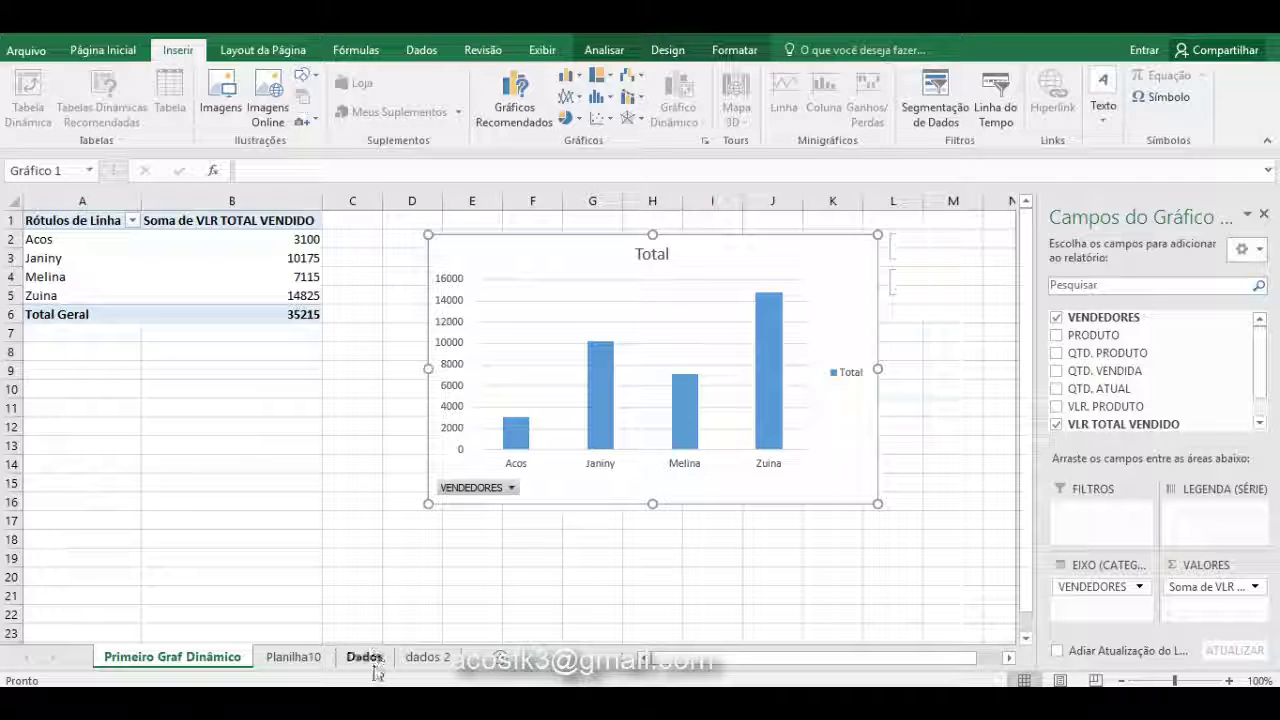
{"action": "left_click", "coordinate": [368, 659]}
{"action": "left_click", "coordinate": [523, 403]}
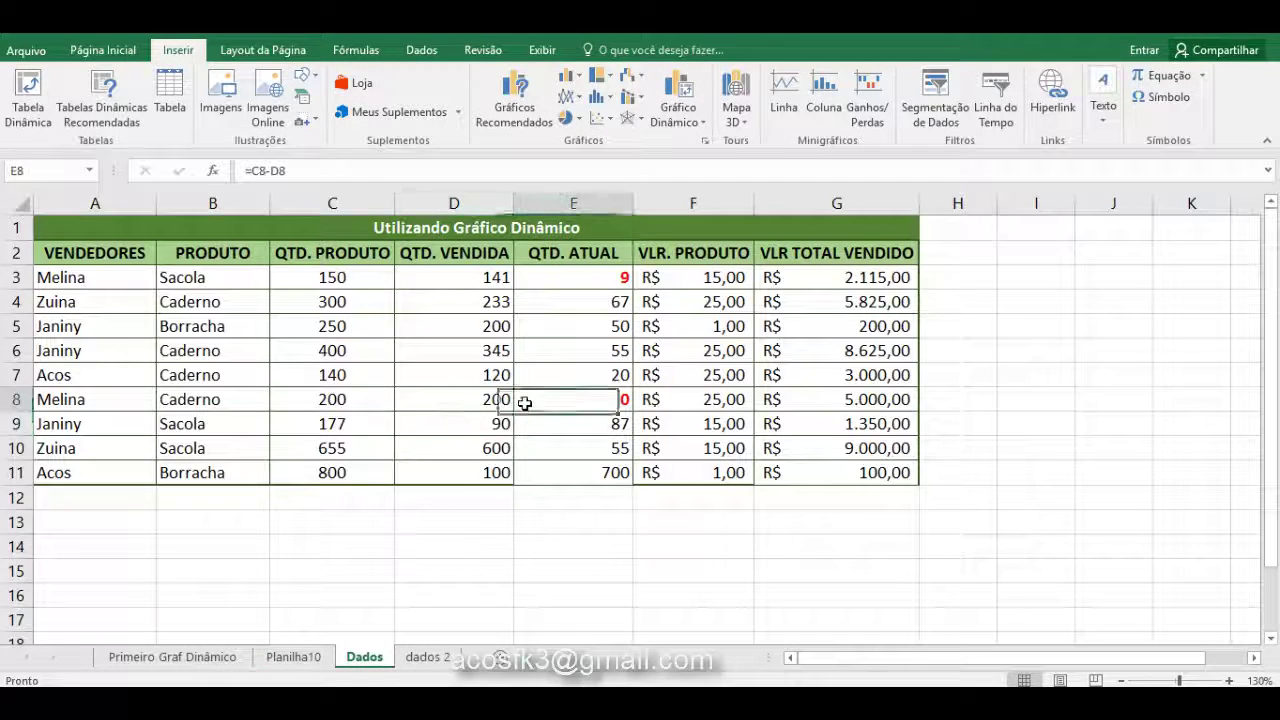
{"action": "left_click", "coordinate": [670, 125]}
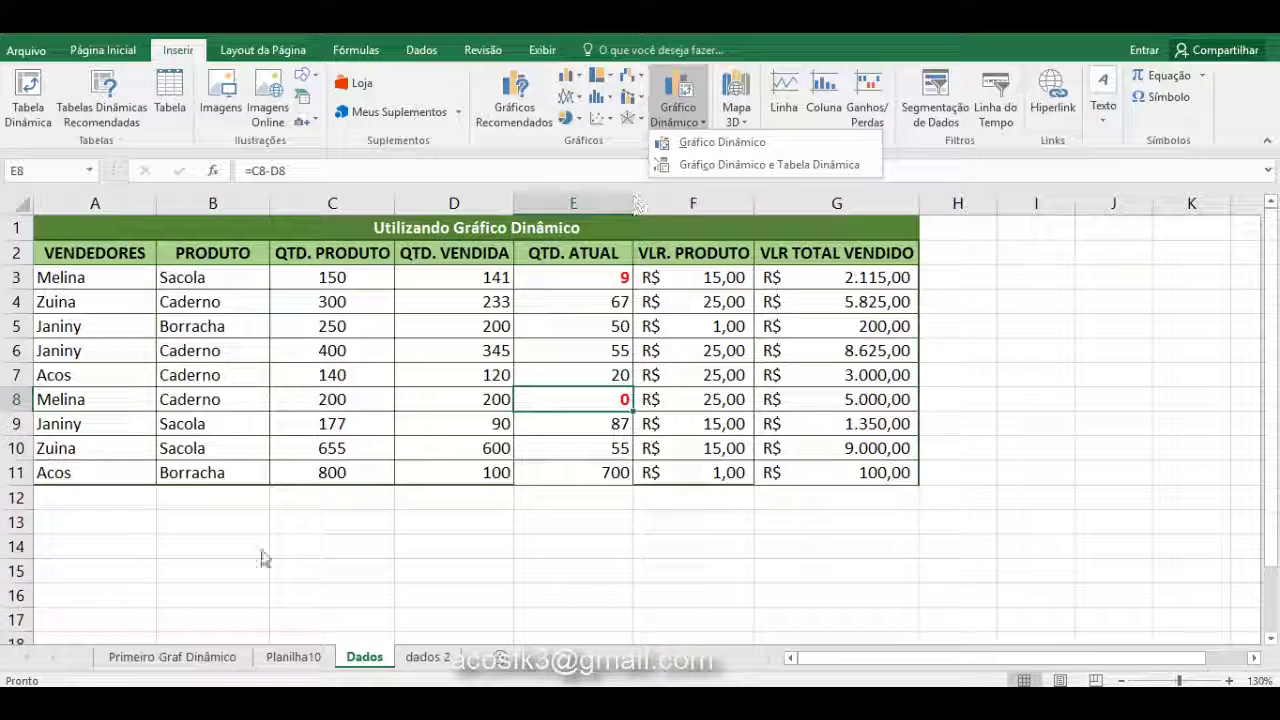
Step: Compare the results of the two pivot chart options on Planilha10 and Primeiro Graf Dinâmico
{"action": "left_click", "coordinate": [200, 662]}
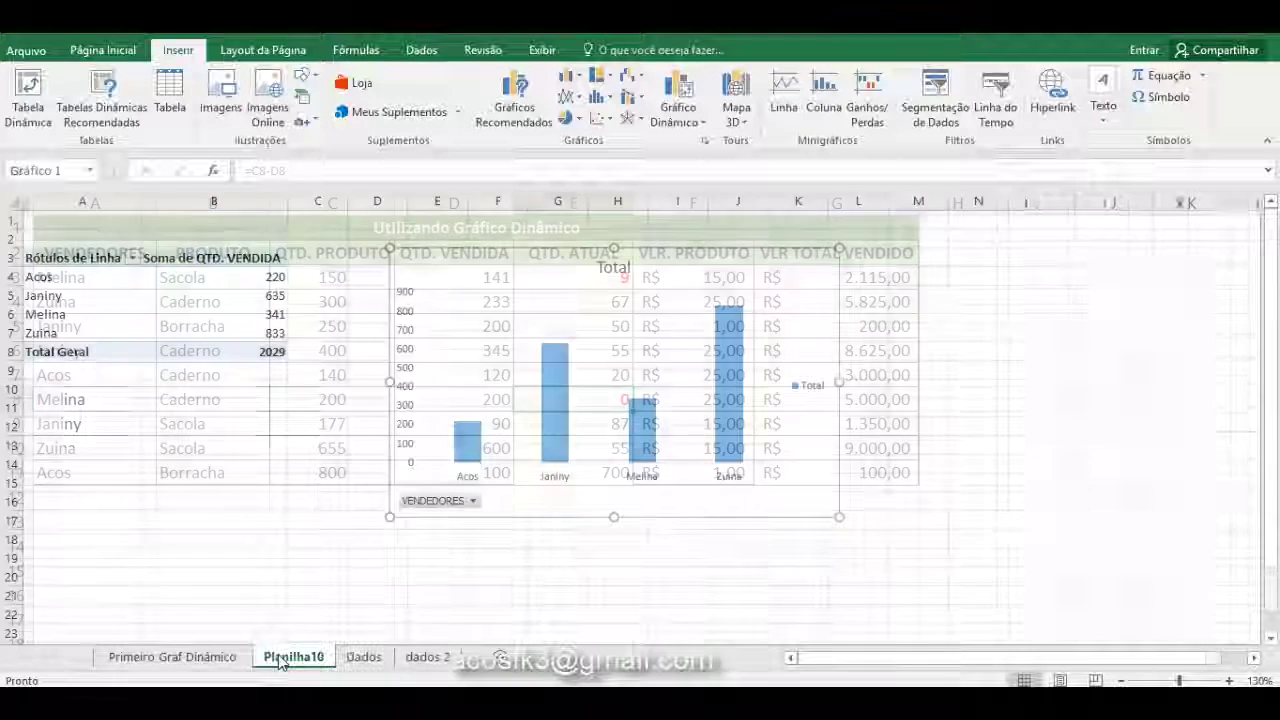
{"action": "left_click", "coordinate": [185, 660]}
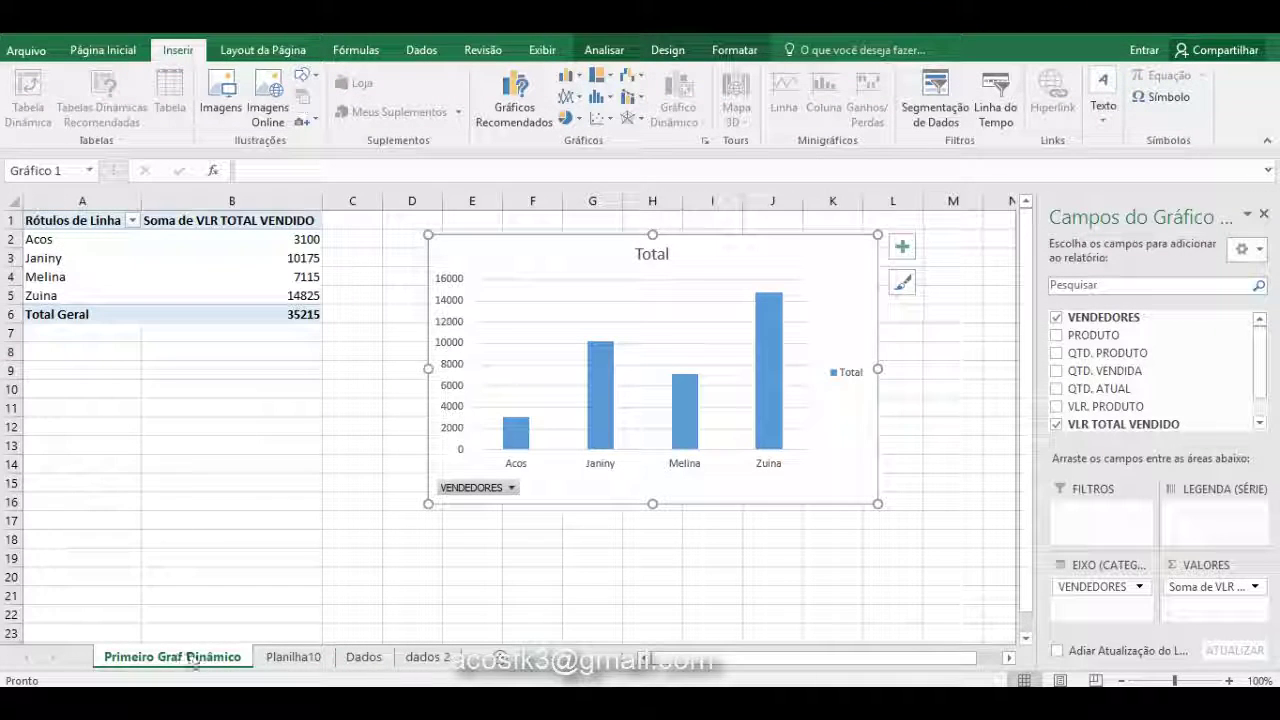
{"action": "left_click", "coordinate": [275, 659]}
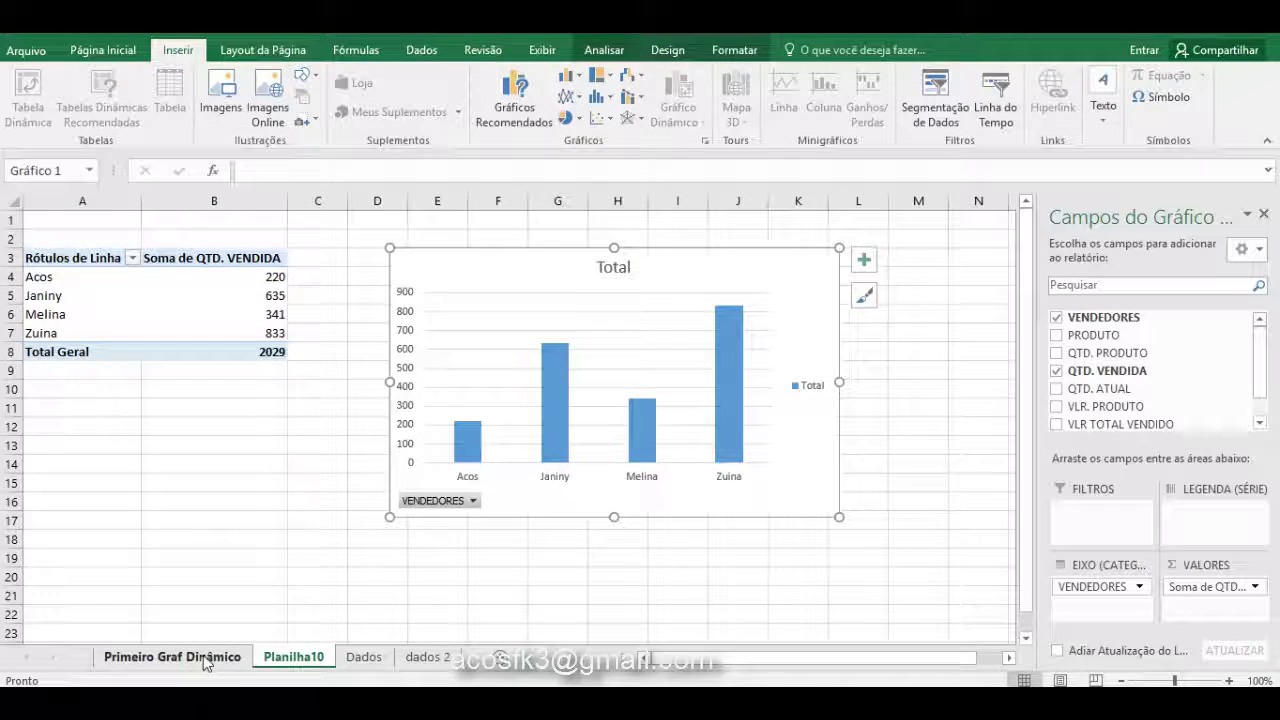
{"action": "left_click", "coordinate": [170, 657]}
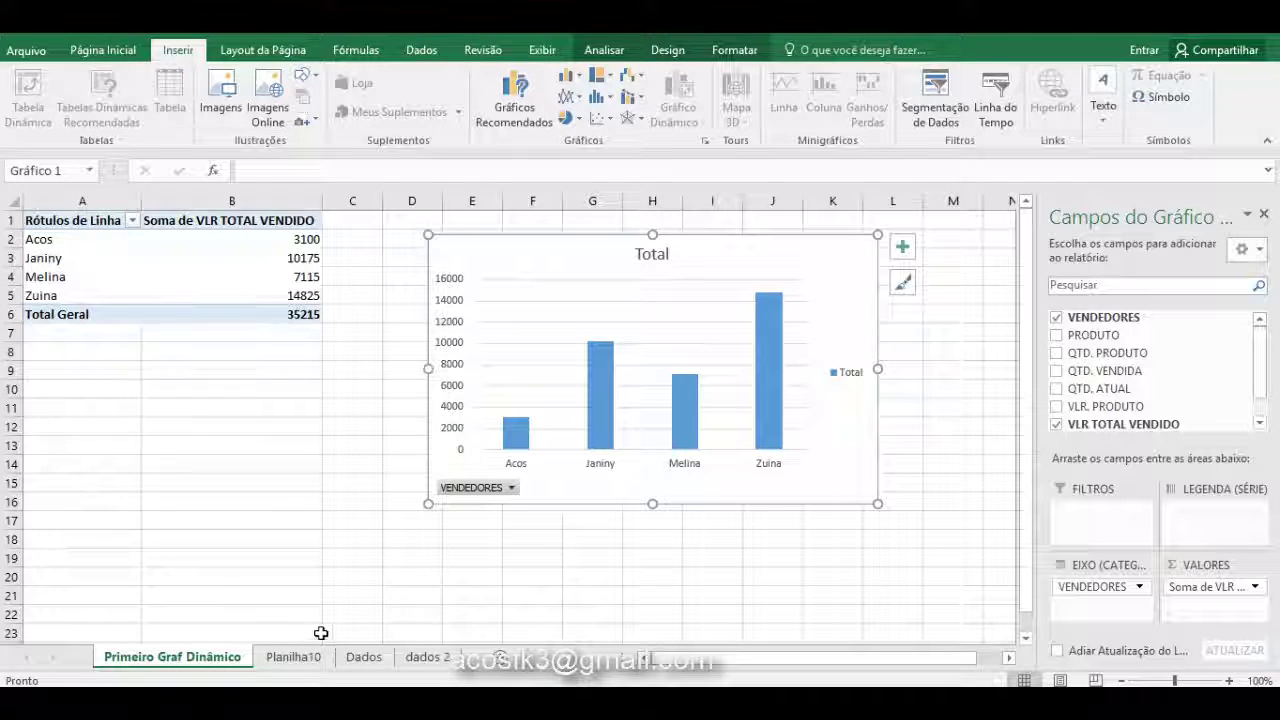
{"action": "left_click", "coordinate": [291, 657]}
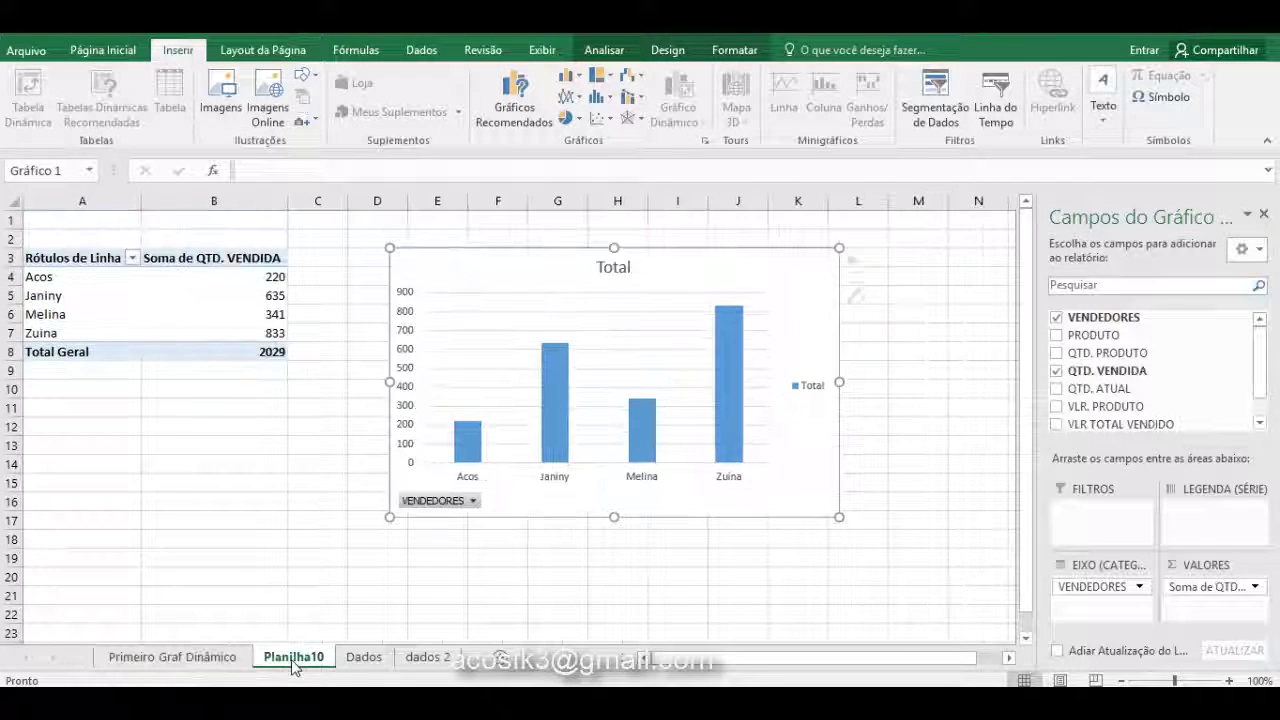
Step: Examine the source sales table on Dados against the pivot charts on Planilha10 and Primeiro Graf Dinâmico
{"action": "left_click", "coordinate": [364, 660]}
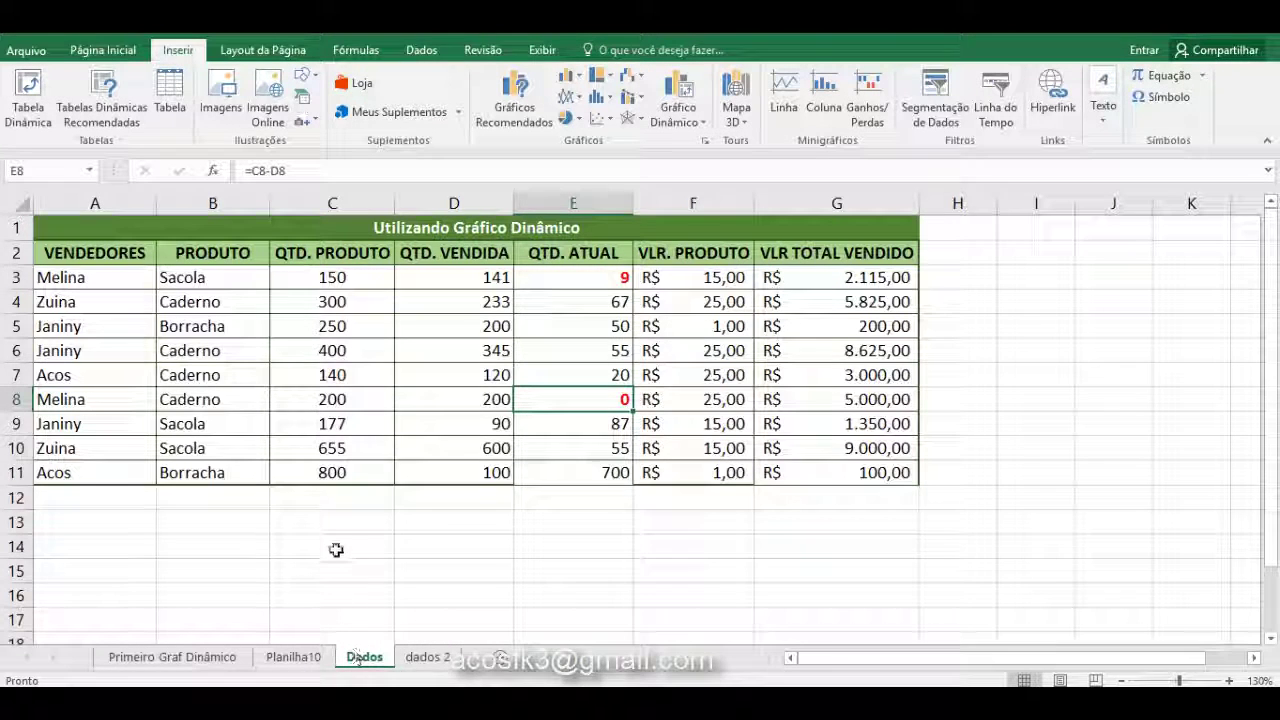
{"action": "left_click", "coordinate": [370, 405]}
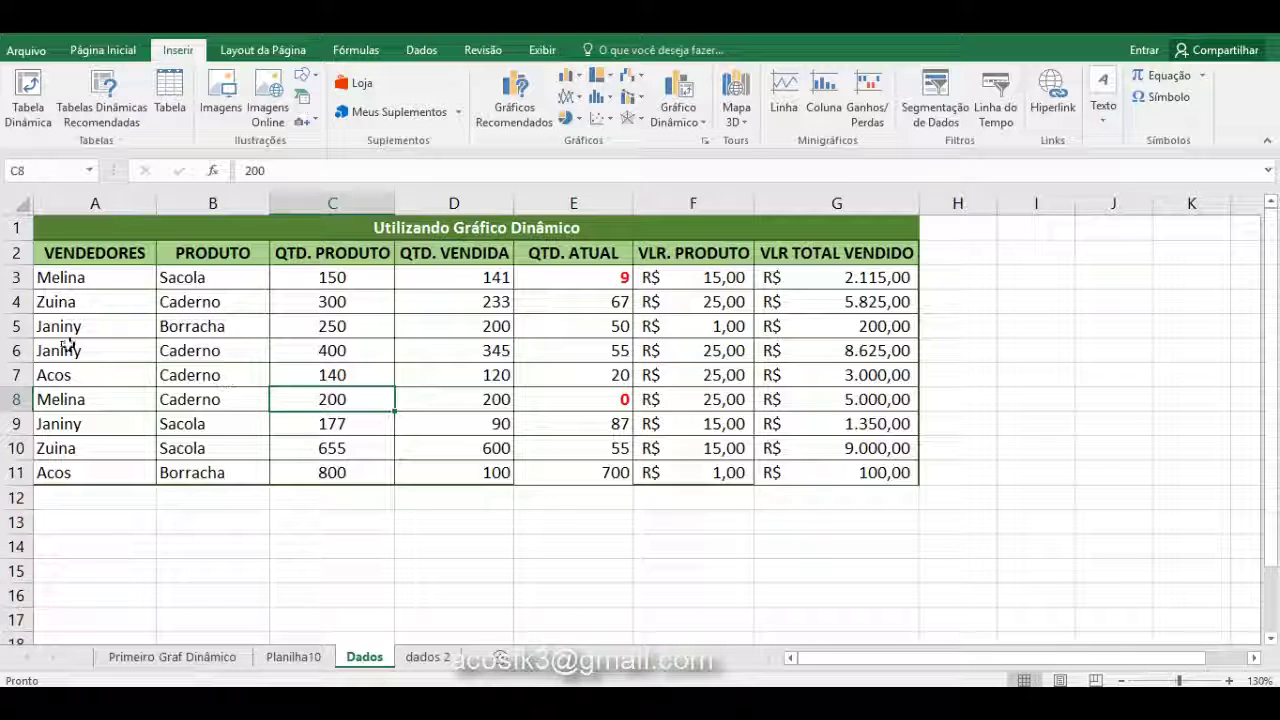
{"action": "left_click", "coordinate": [270, 662]}
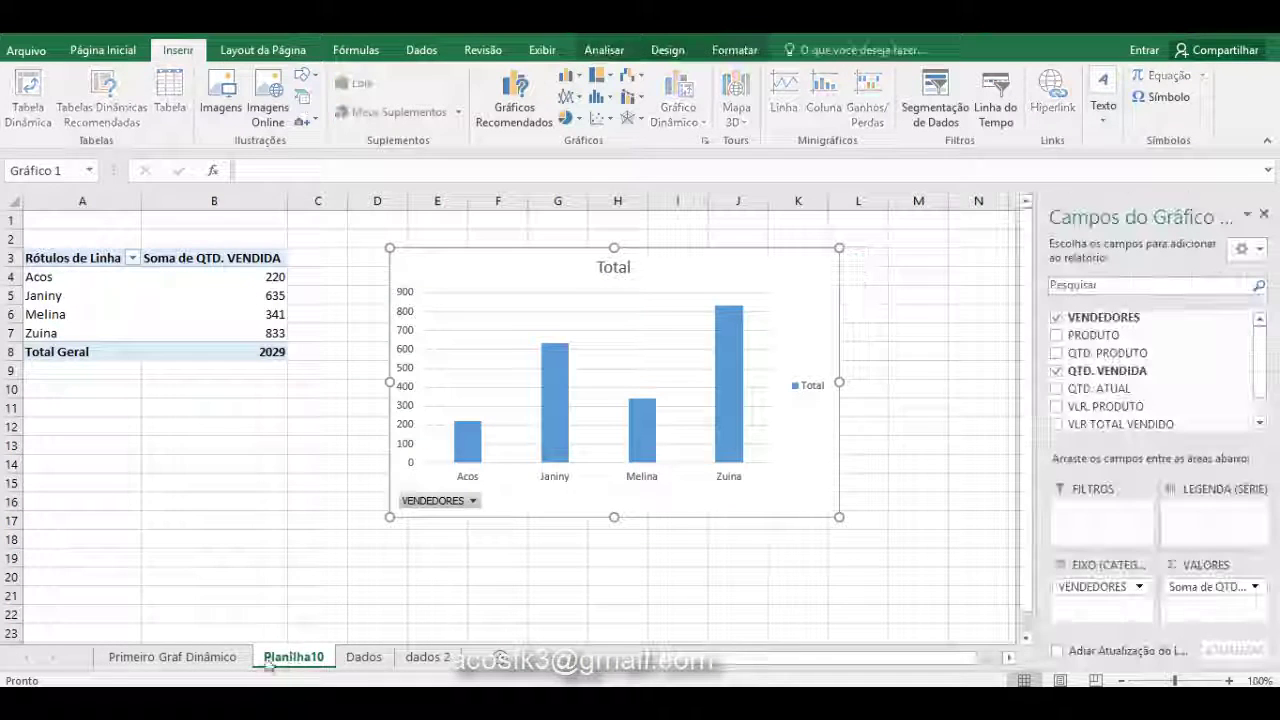
{"action": "left_click", "coordinate": [236, 660]}
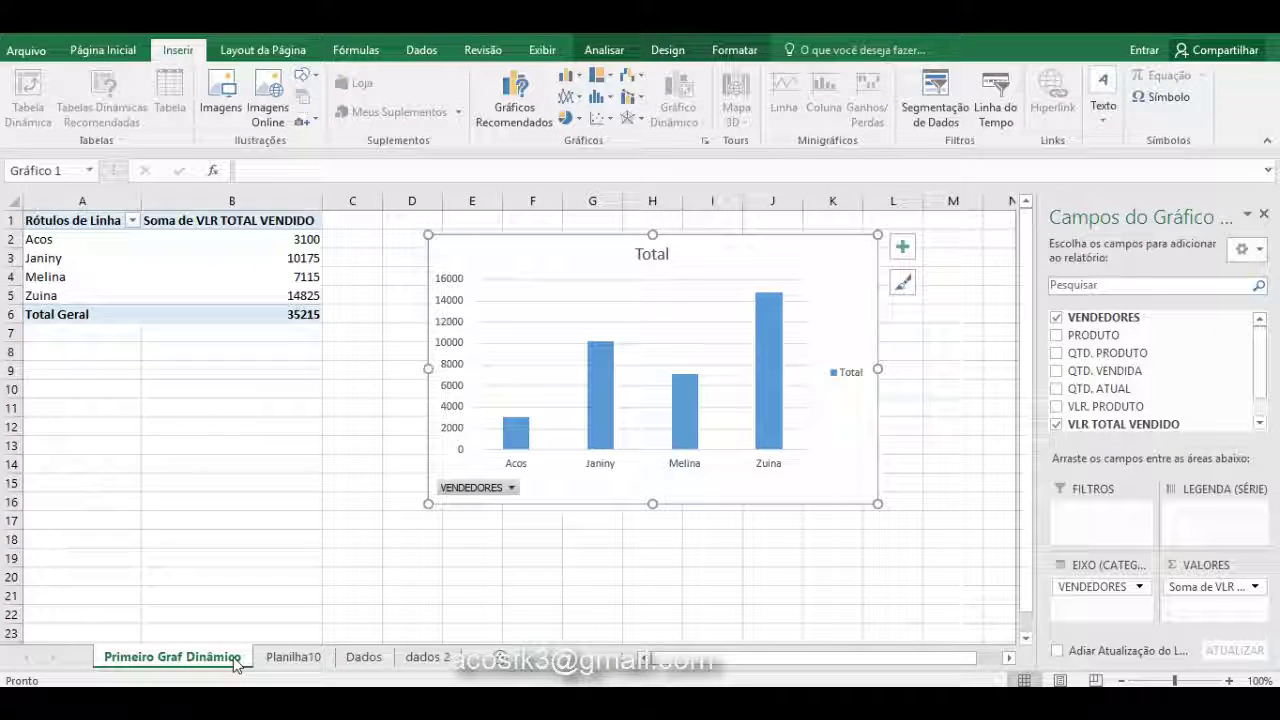